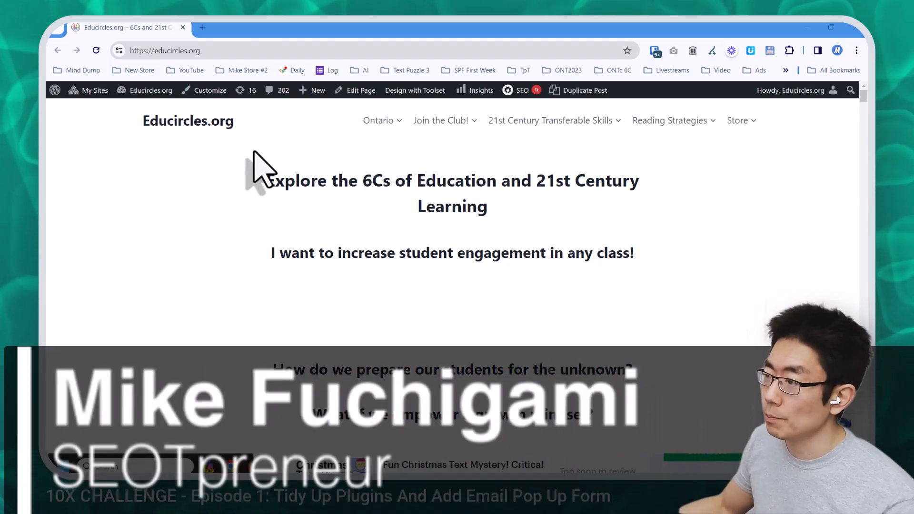
Start a 30-minute countdown on online-stopwatch.com in a new tab, then close that tab.
left_click(202, 27)
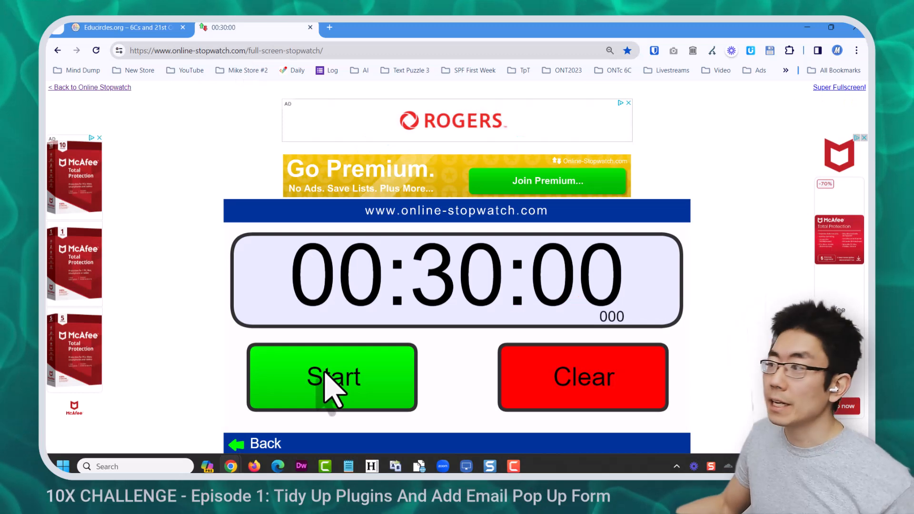
left_click(324, 375)
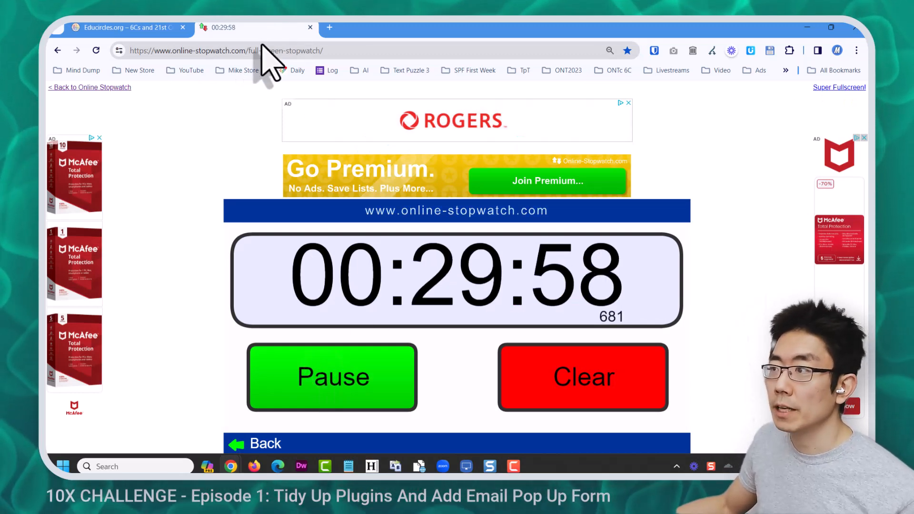
middle_click(258, 31)
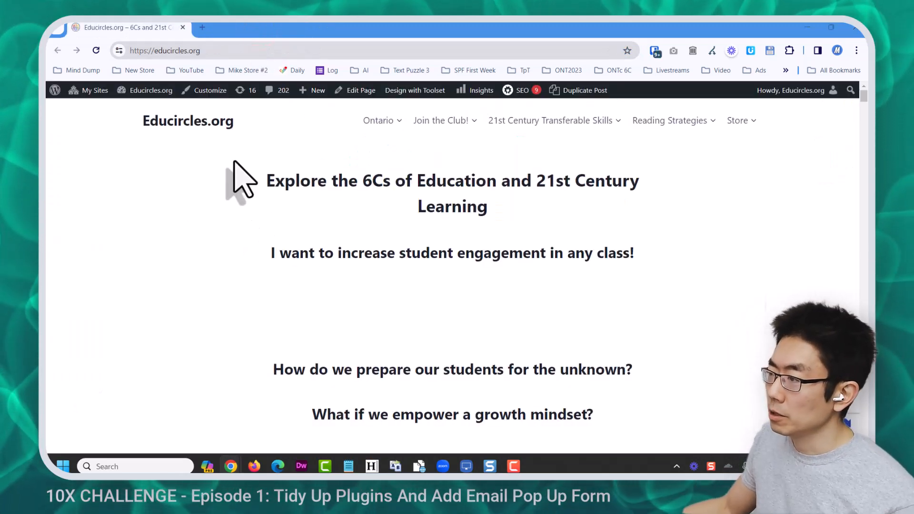
Look through the Educircles.org home page from the introduction to the resource download section.
left_click(189, 266)
scroll(310, 270, "down", 15)
scroll(333, 310, "down", 1)
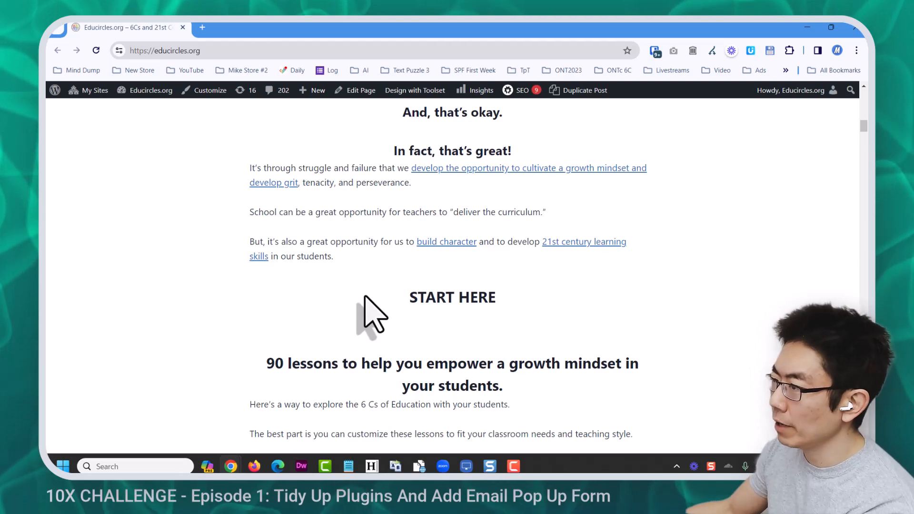
scroll(369, 314, "down", 4)
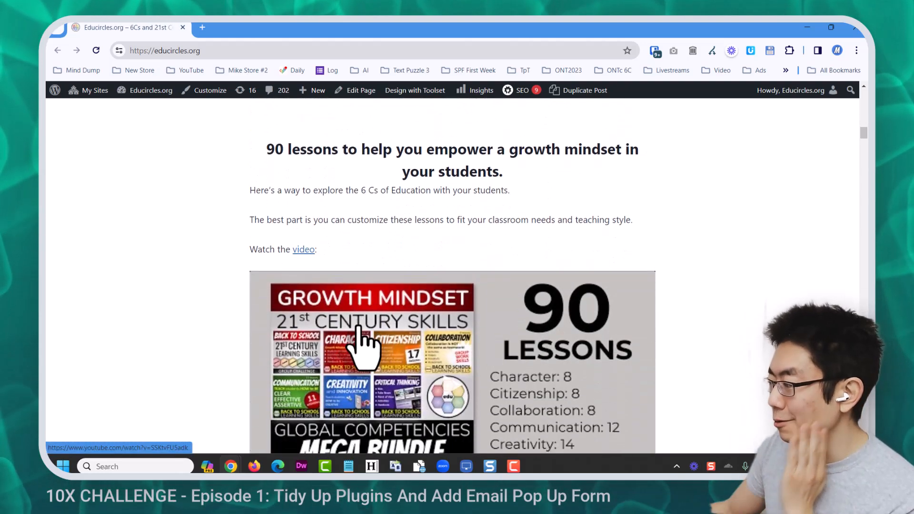
scroll(364, 345, "down", 14)
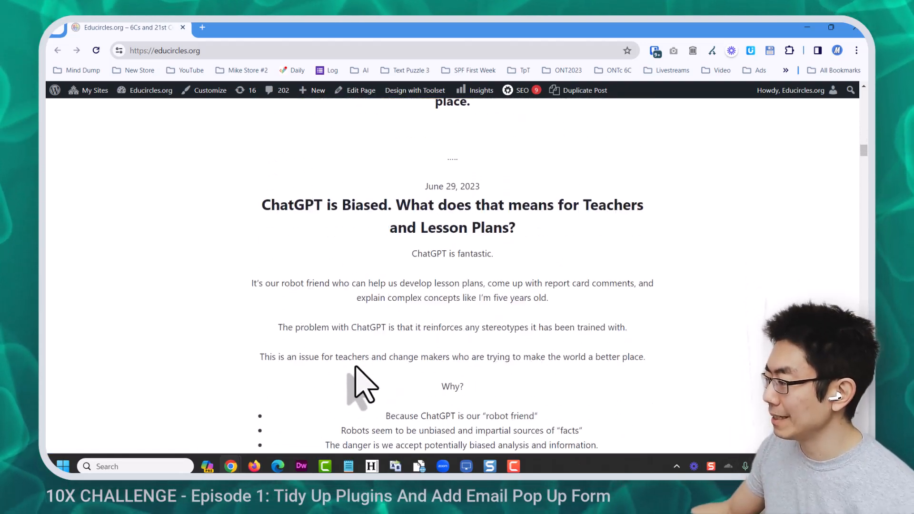
scroll(863, 157, "down", 4)
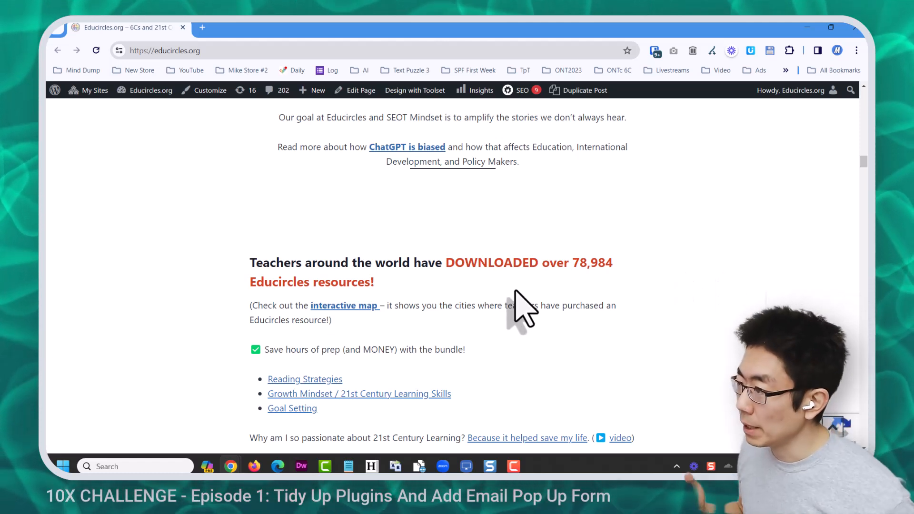
Open seot.ca/letter in a new tab and look through the New Year's resolution letter page.
left_click(200, 27)
type("seot.ca/le")
key("Return")
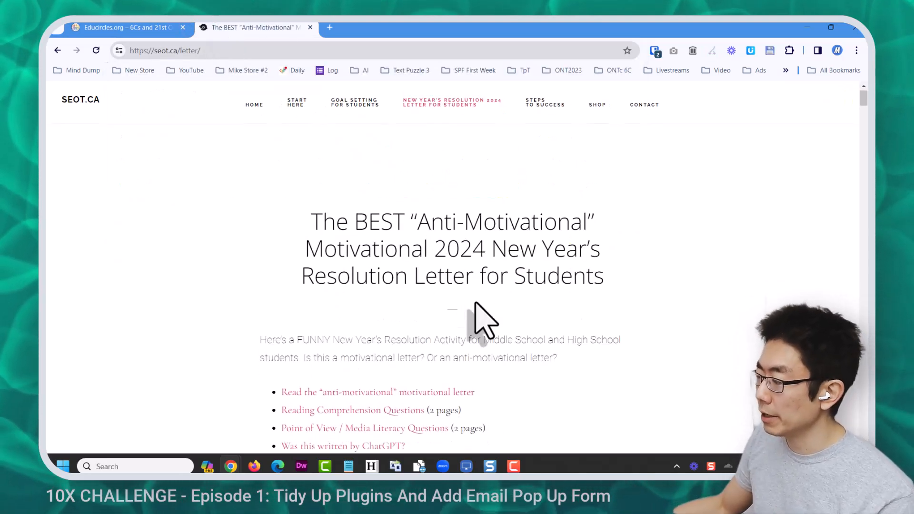
scroll(475, 304, "down", 15)
scroll(479, 316, "up", 12)
Reload the letter page with the query string ?zxcvzxcv and examine its "Print the Middle School Letter PDF" email form.
left_click(332, 51)
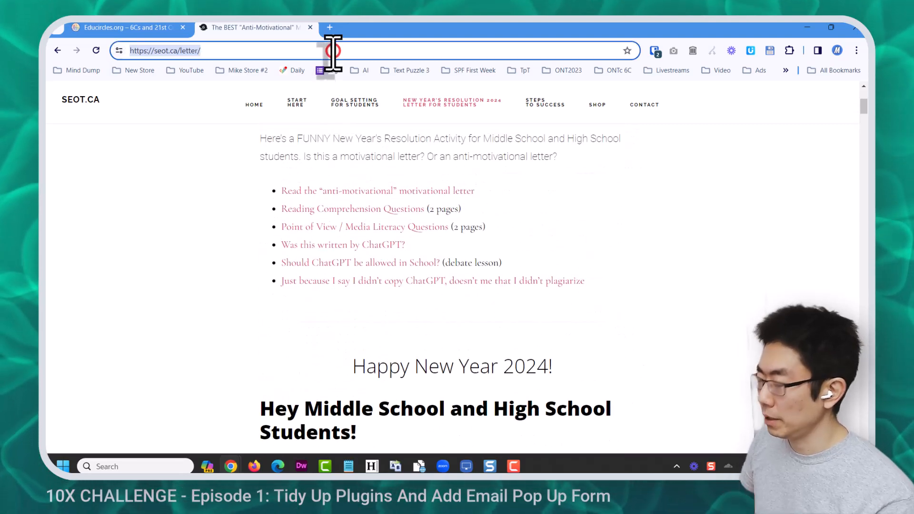
type("?zxcvzxcv")
key("Return")
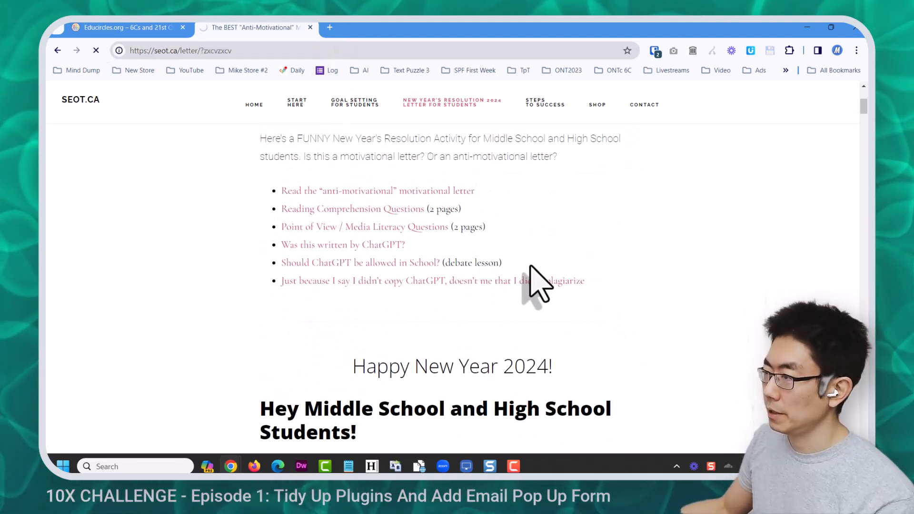
scroll(530, 286, "down", 10)
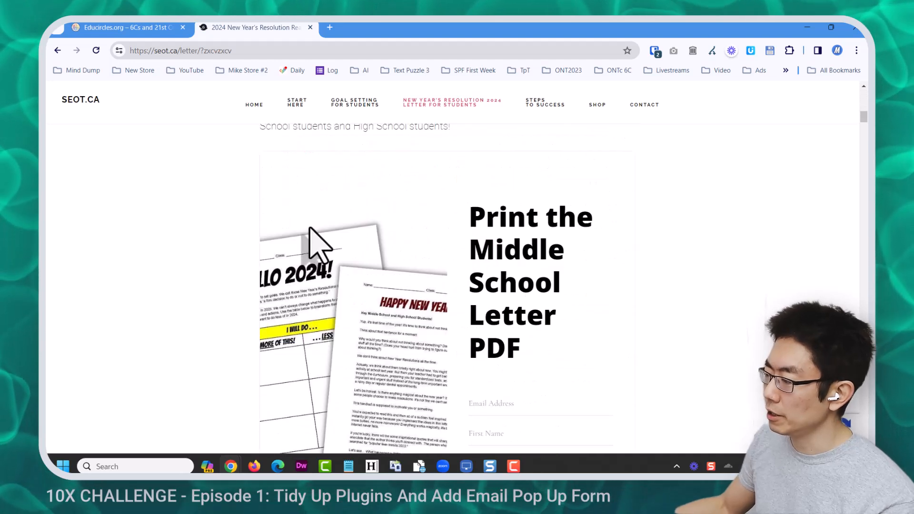
scroll(449, 378, "down", 3)
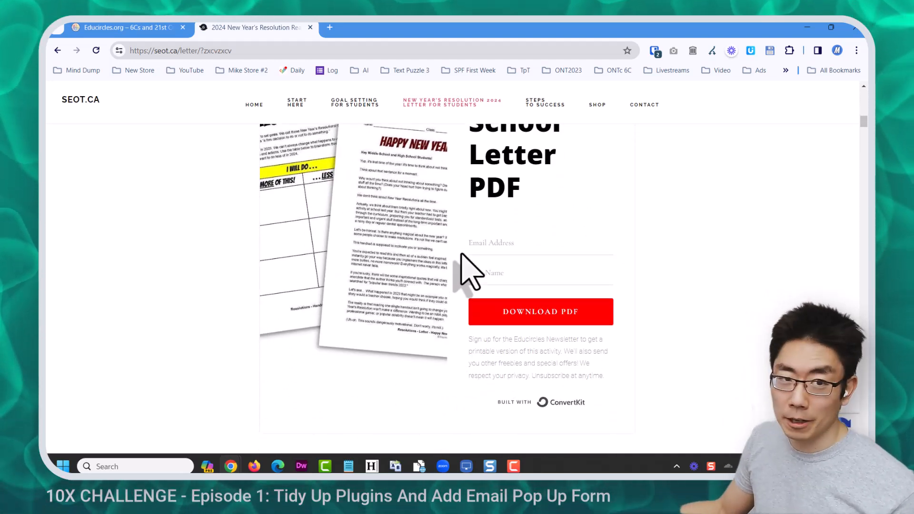
scroll(469, 245, "up", 3)
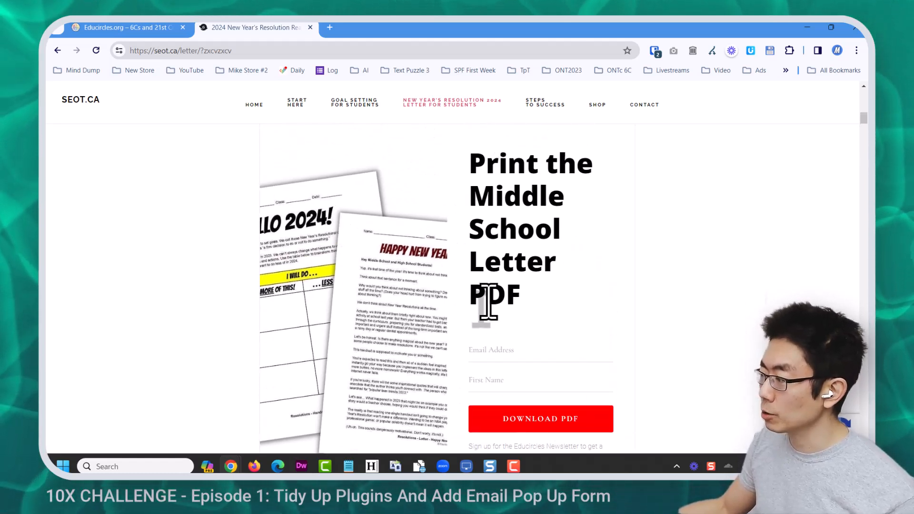
Return to the Educircles.org home page and search the site for "new years".
left_click(142, 28)
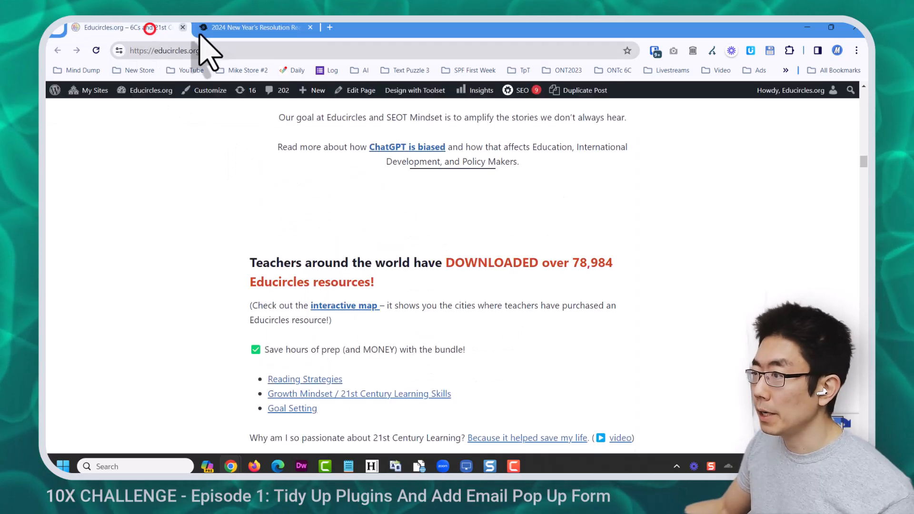
scroll(500, 350, "up", 10)
scroll(515, 328, "up", 5)
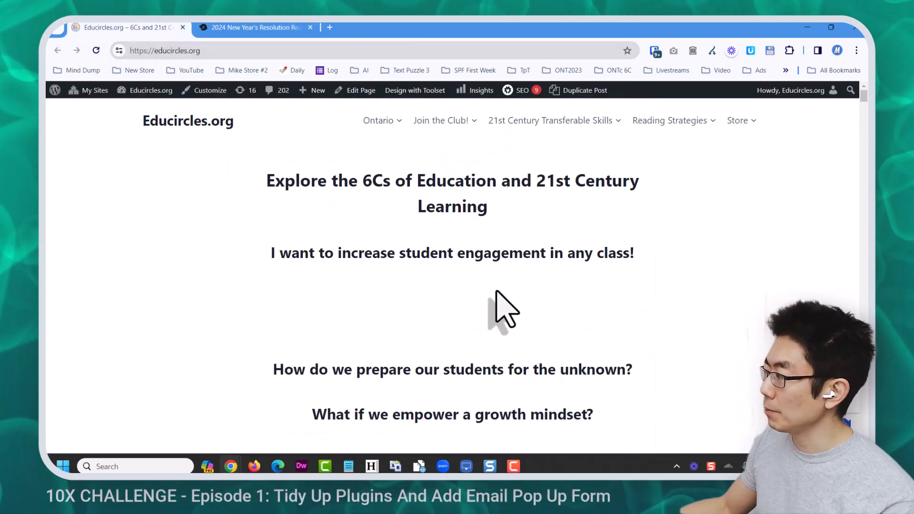
mouse_move(612, 119)
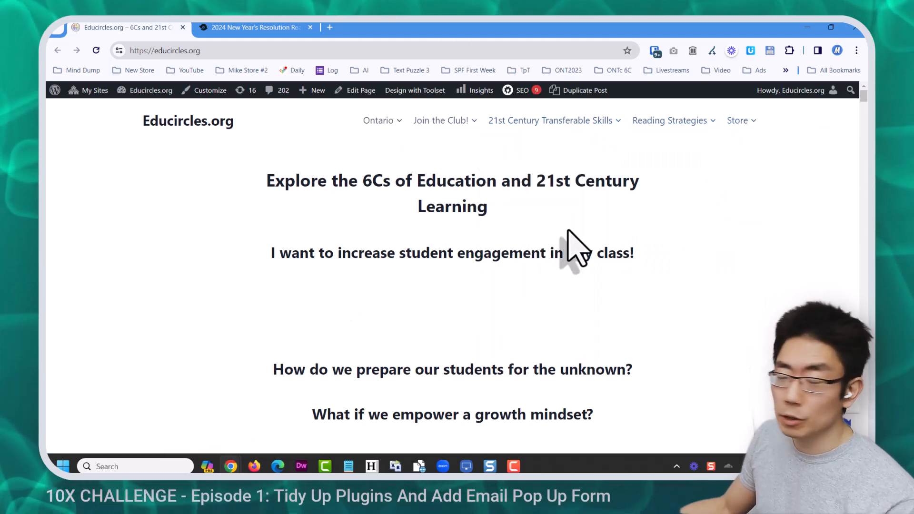
left_click(849, 90)
type("new")
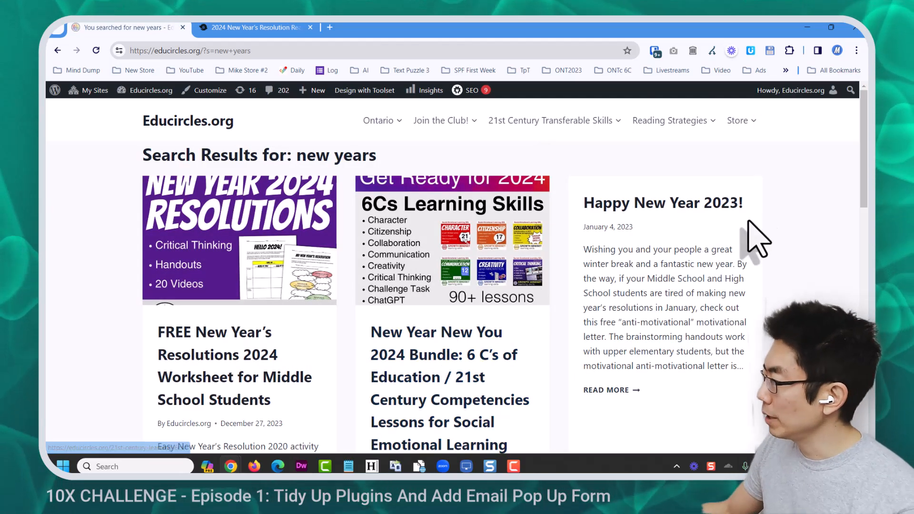
Browse the search results, open the FREE New Year's Resolutions 2024 worksheet post for middle school students and look through it.
scroll(228, 327, "down", 7)
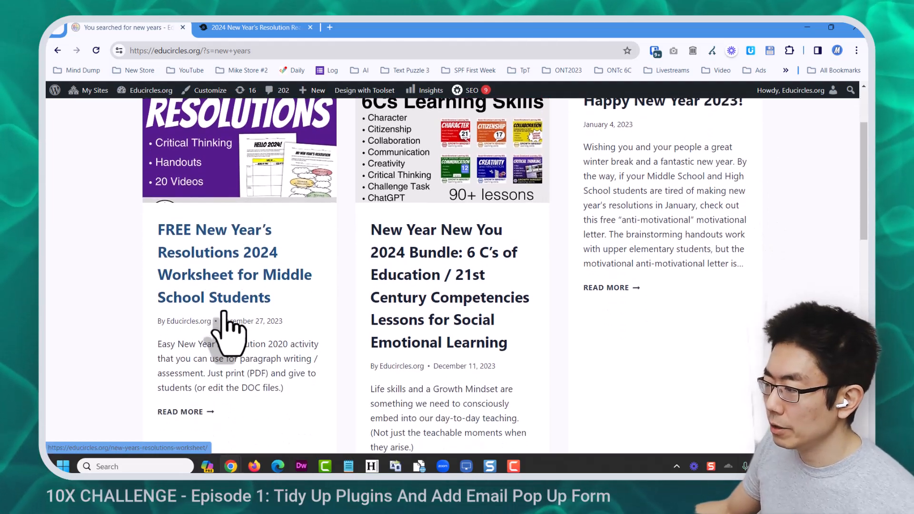
scroll(233, 333, "down", 8)
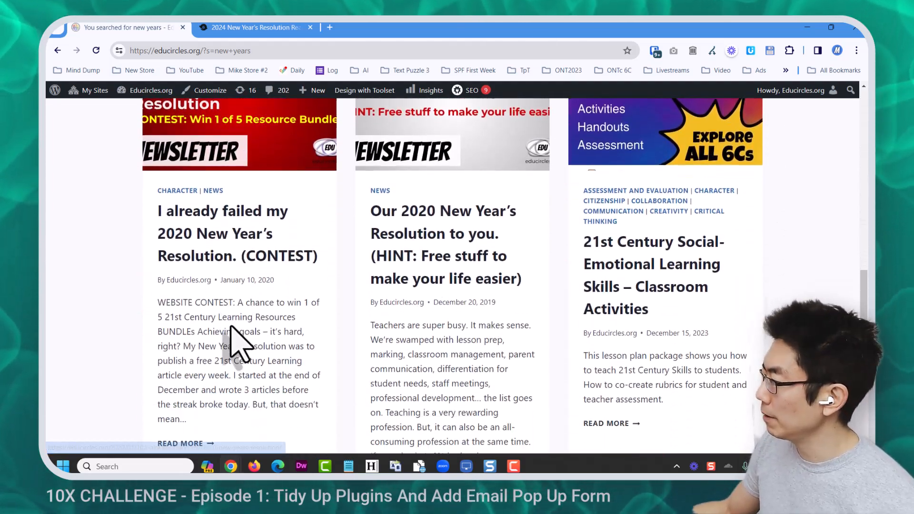
scroll(223, 364, "up", 15)
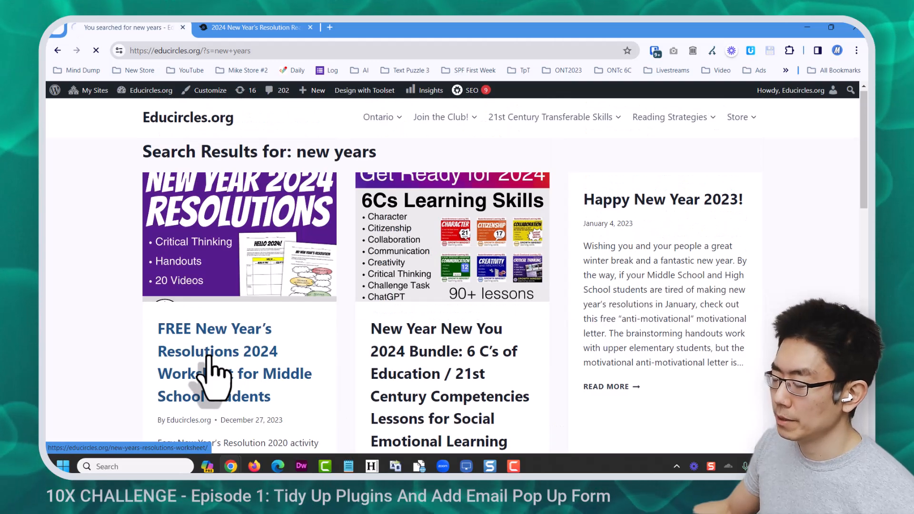
left_click(209, 373)
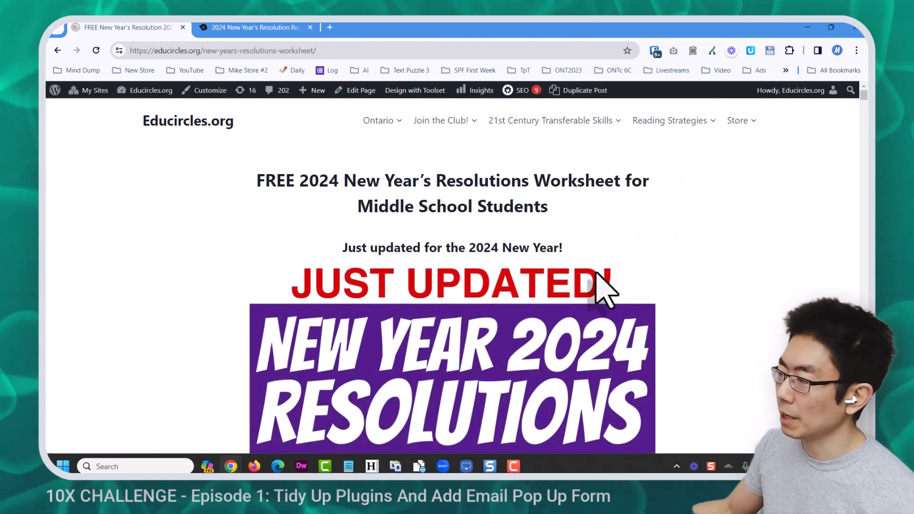
scroll(579, 333, "down", 2)
scroll(578, 336, "down", 10)
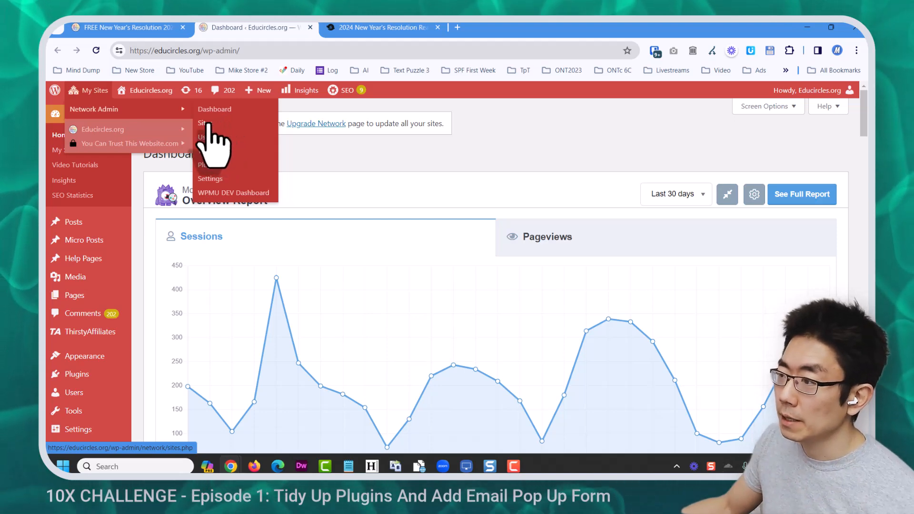
Go through the network admin's Sites list to its installed plugins, and open the network Updates page in a new tab.
left_click(224, 123)
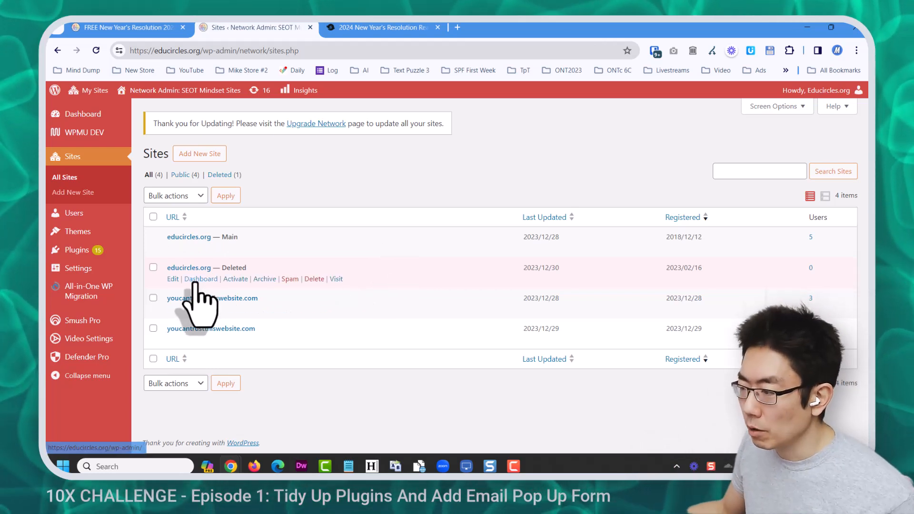
mouse_move(90, 250)
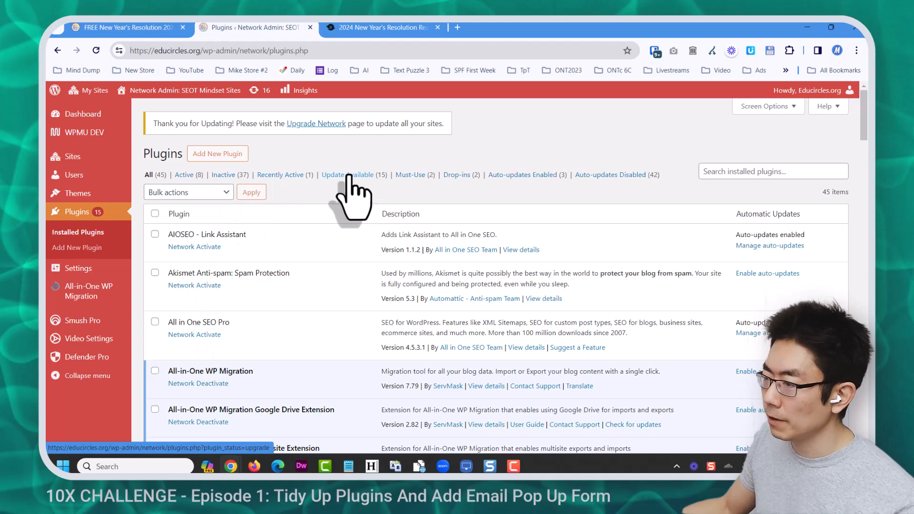
mouse_move(95, 111)
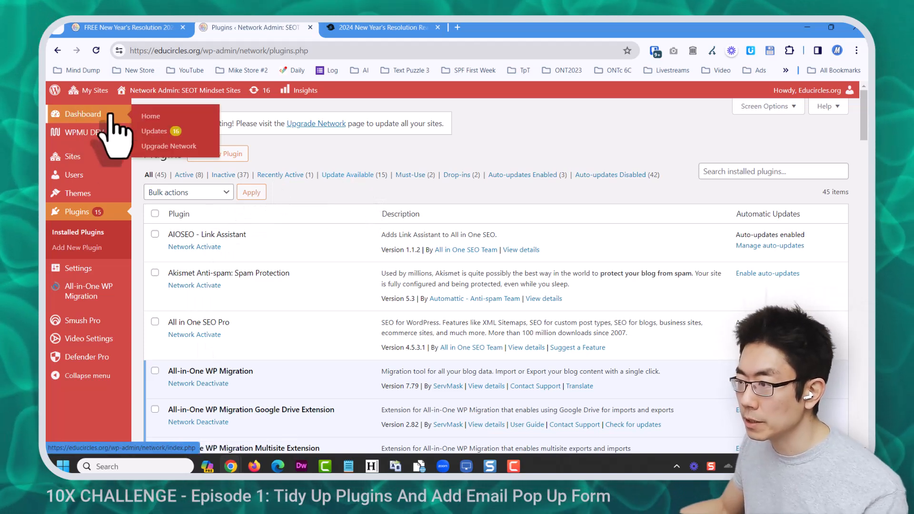
middle_click(152, 131)
left_click(353, 27)
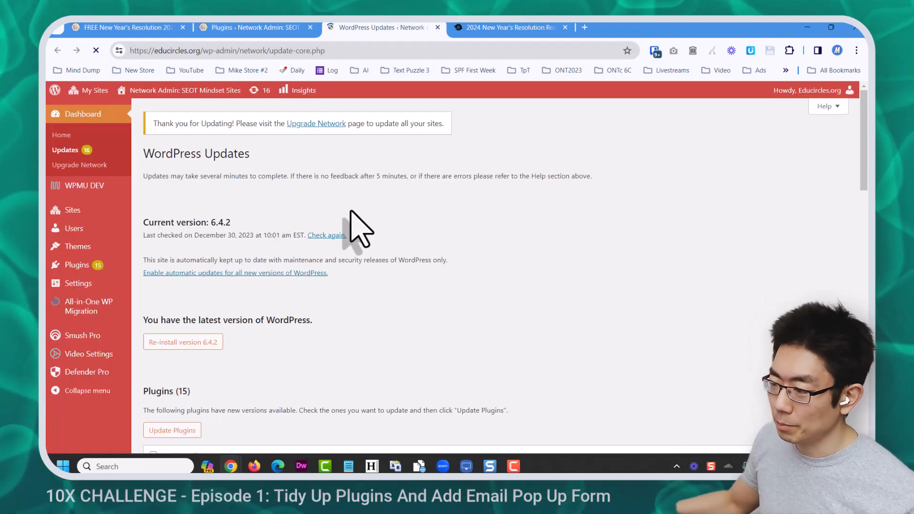
Select all plugins with new versions, update them and review the update log.
scroll(340, 276, "down", 3)
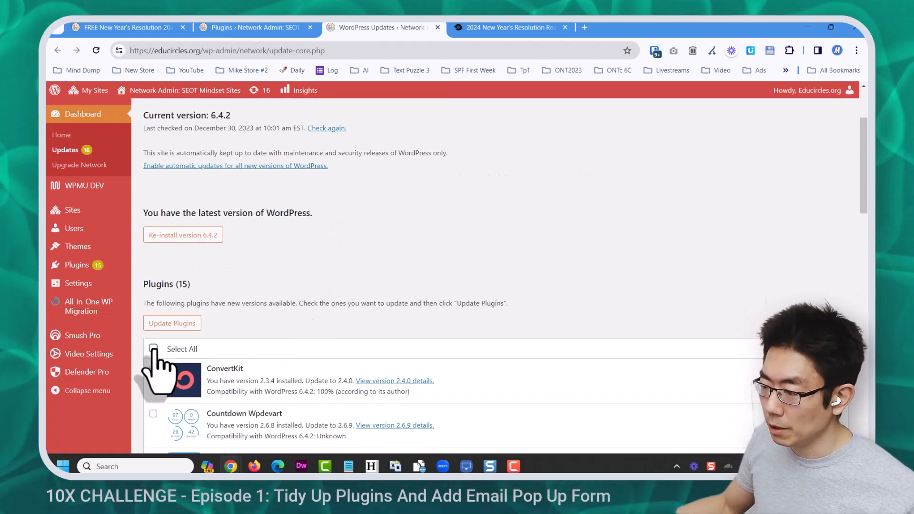
scroll(267, 388, "down", 2)
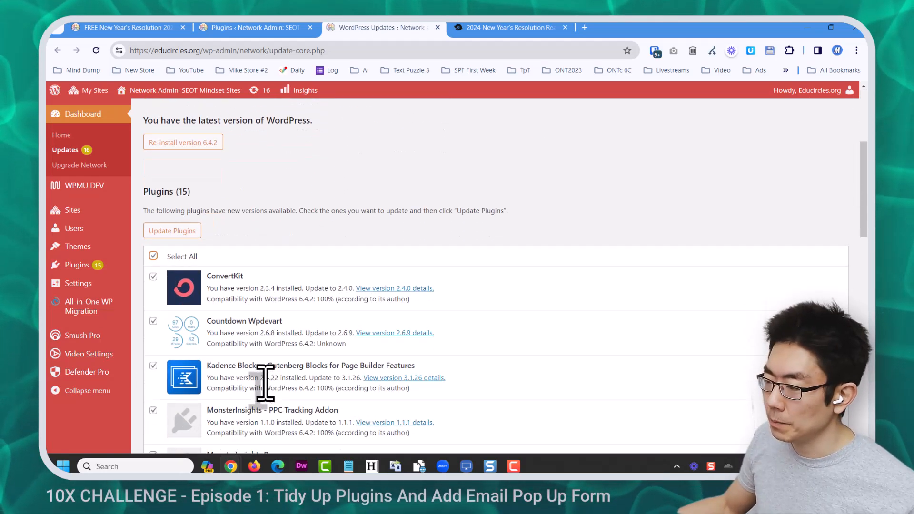
left_click(181, 217)
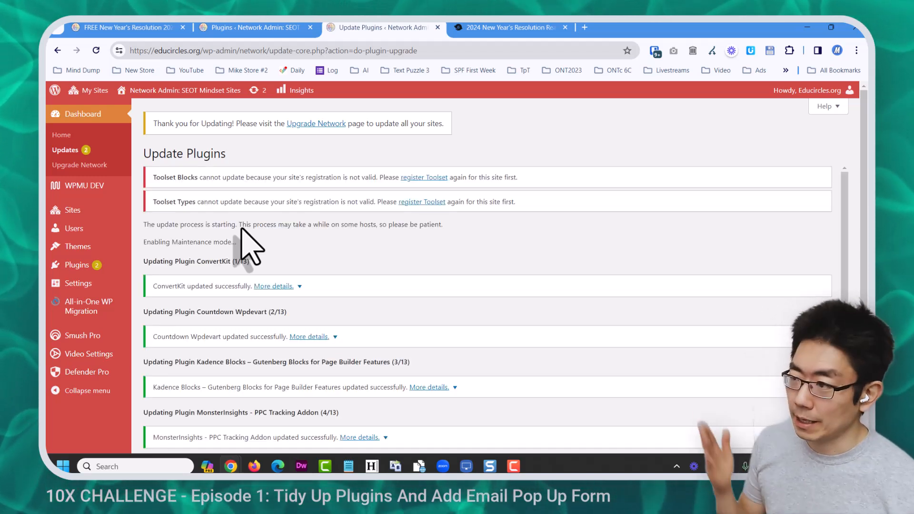
scroll(302, 265, "down", 10)
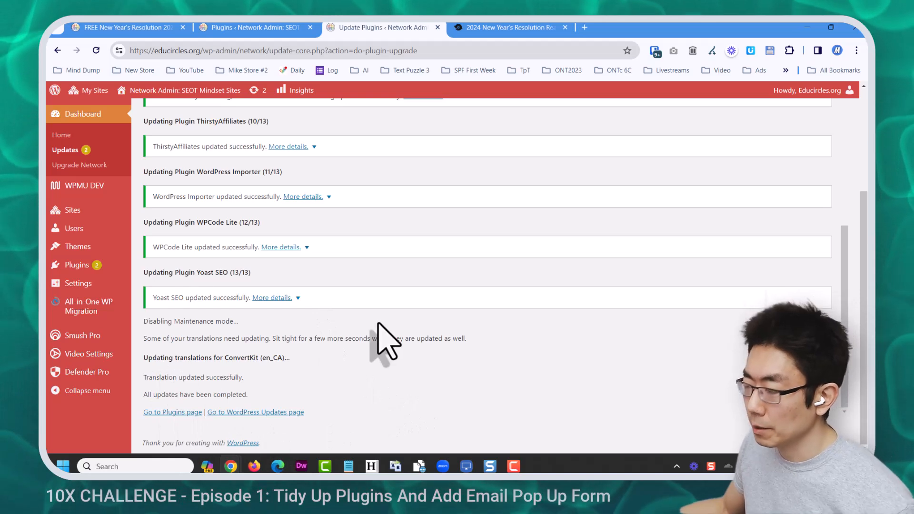
Reload the updates list and try to update the Toolset Blocks and Toolset Types plugins.
key("F5")
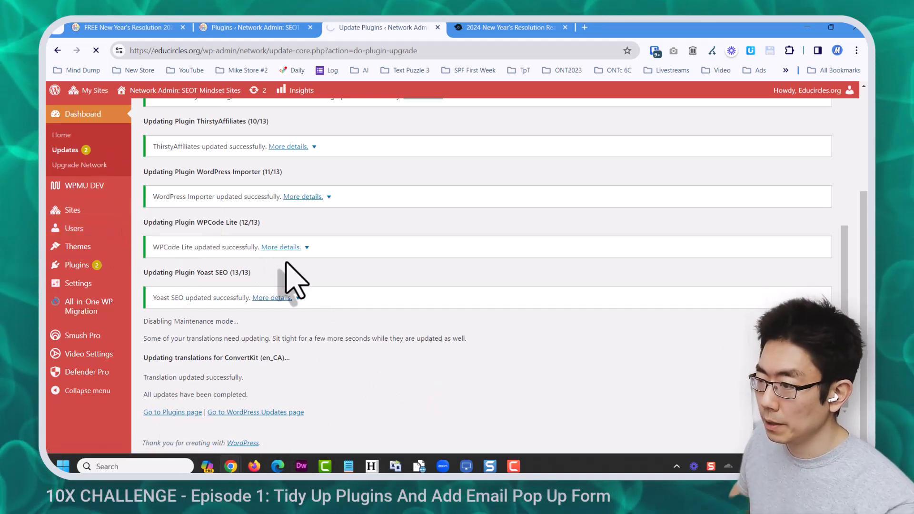
scroll(143, 267, "down", 6)
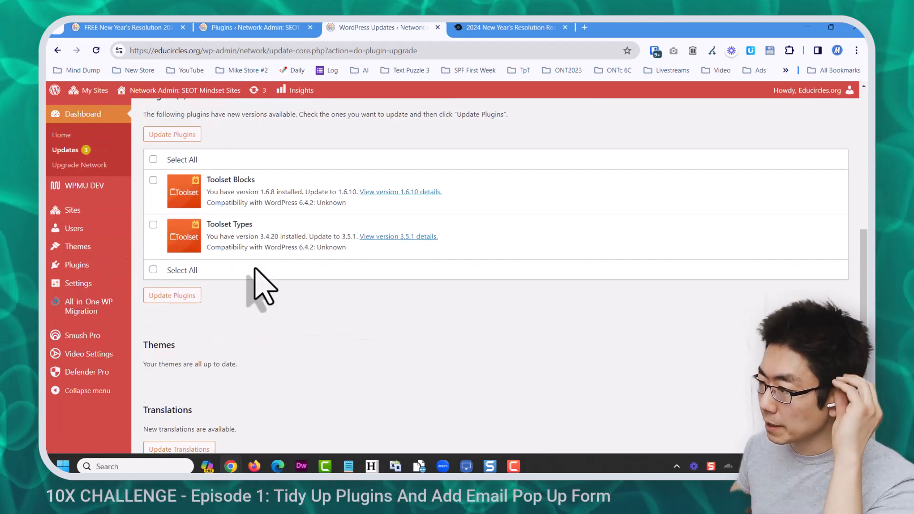
left_click(153, 180)
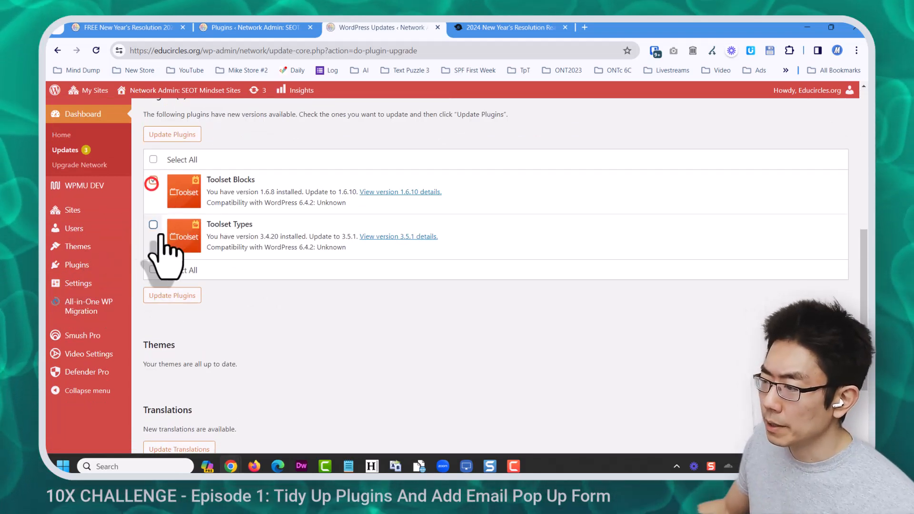
left_click(152, 225)
scroll(162, 238, "up", 2)
left_click(170, 238)
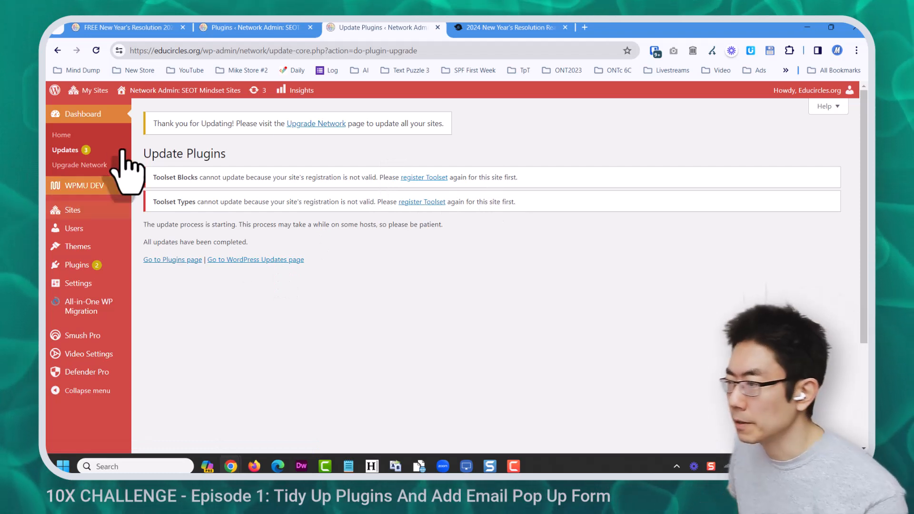
Open the network's installed plugins list and look through the plugins.
mouse_move(101, 281)
mouse_move(98, 264)
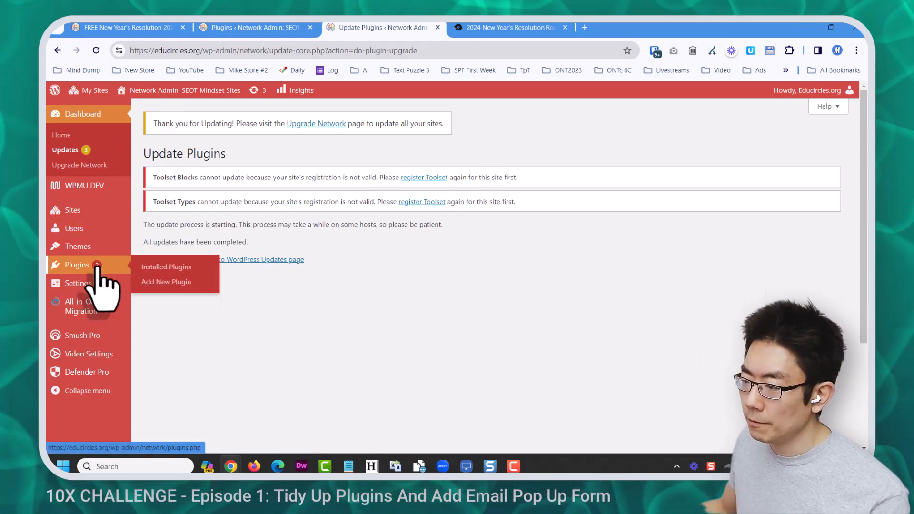
left_click(150, 267)
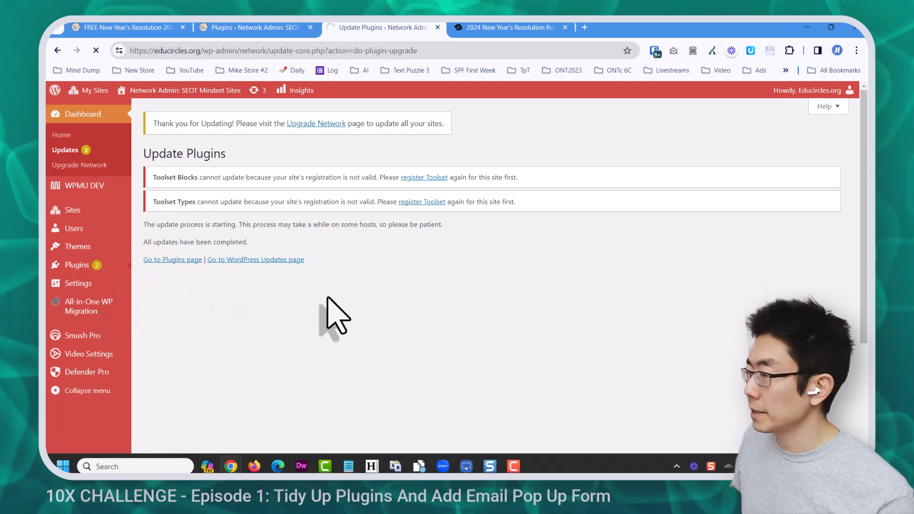
mouse_move(106, 98)
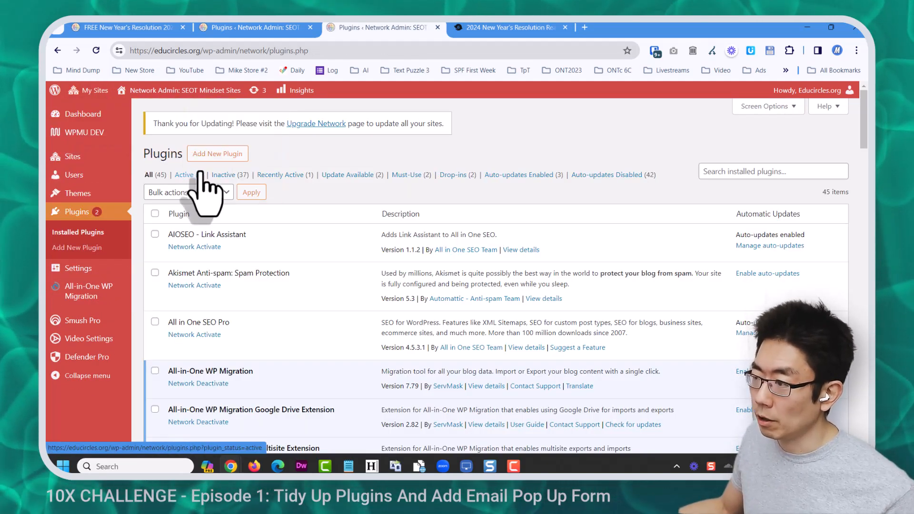
scroll(157, 307, "down", 6)
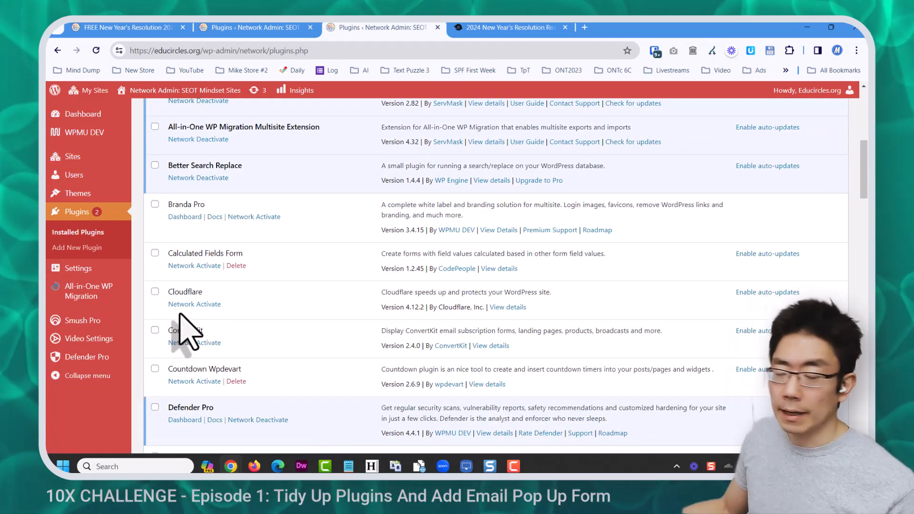
scroll(259, 360, "up", 4)
scroll(264, 359, "up", 2)
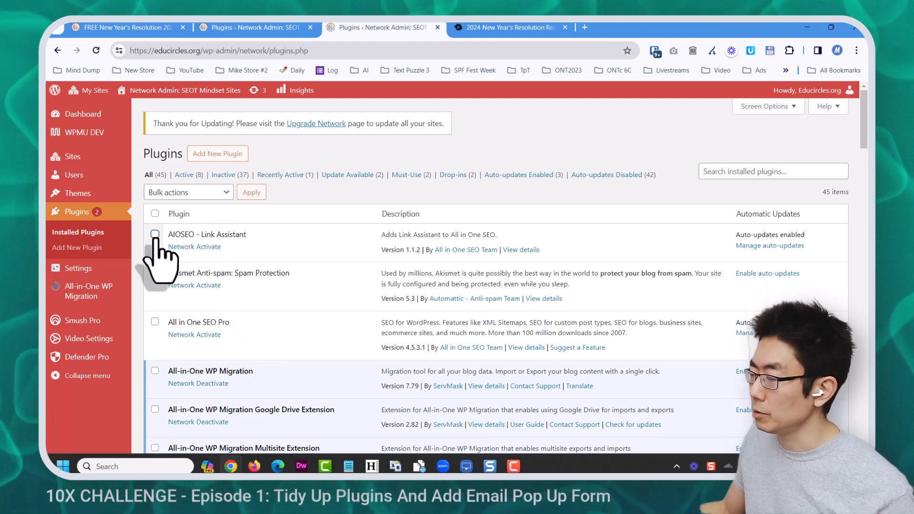
left_click(253, 250)
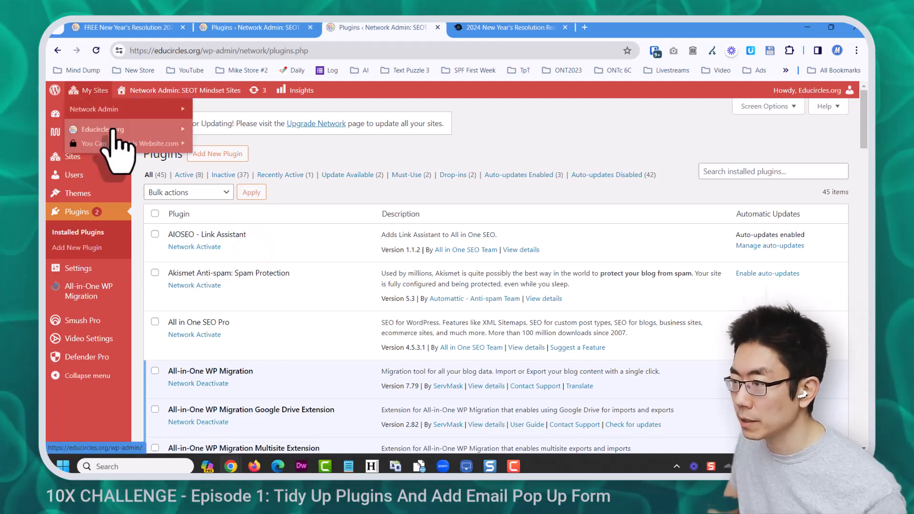
Open the Educircles.org site's dashboard in a new tab, dismiss the translation prompt and go to the site's plugins list.
mouse_move(115, 130)
right_click(244, 143)
left_click(266, 137)
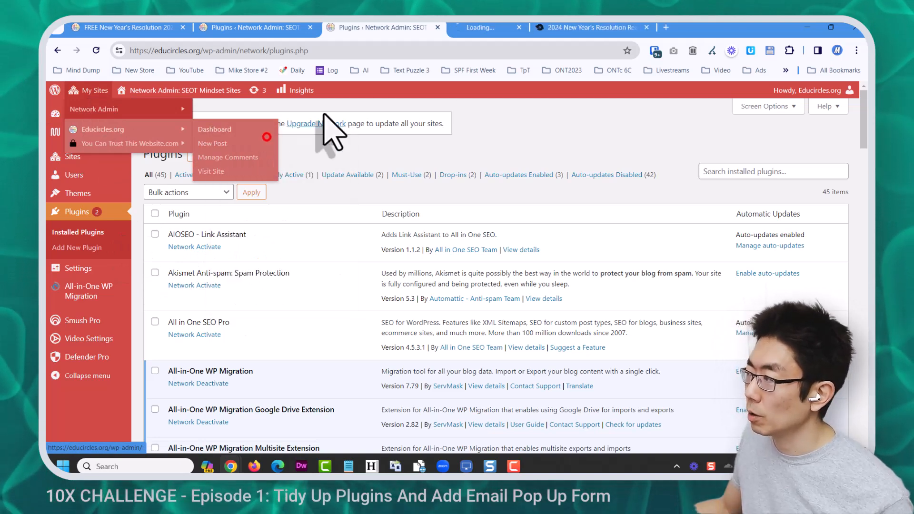
left_click(488, 28)
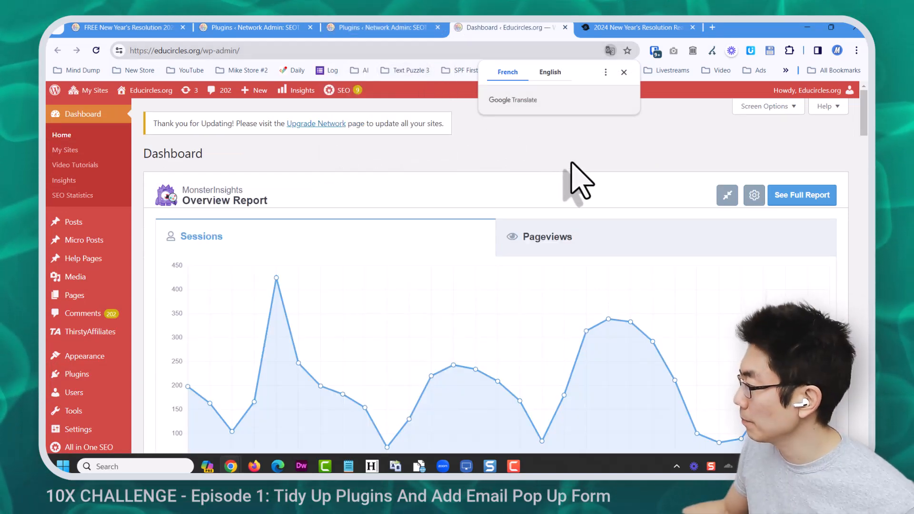
left_click(623, 72)
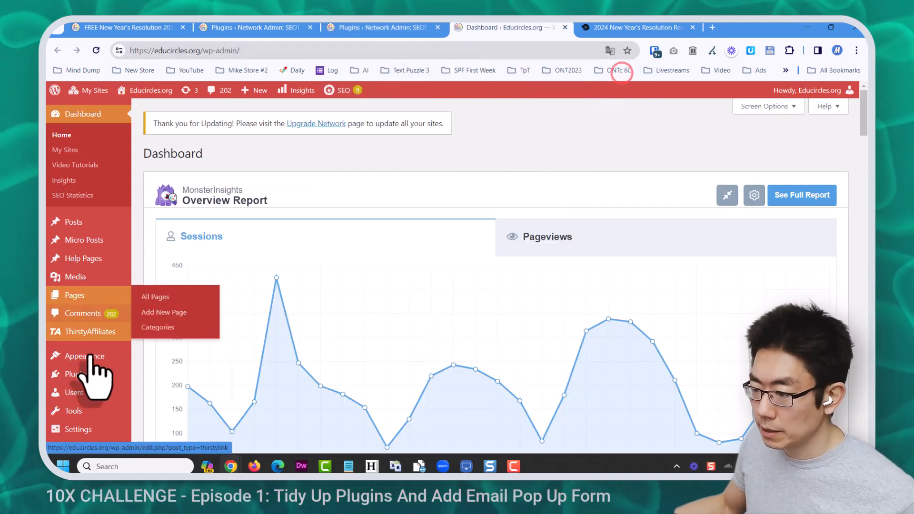
left_click(85, 374)
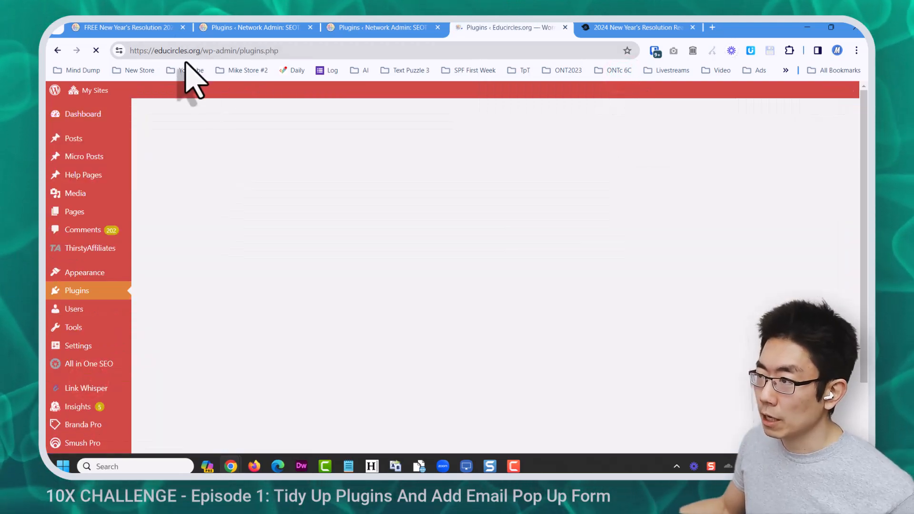
Look through the Educircles.org site's plugins and deactivate AIOSEO - Link Assistant.
left_click(193, 50)
scroll(260, 262, "down", 15)
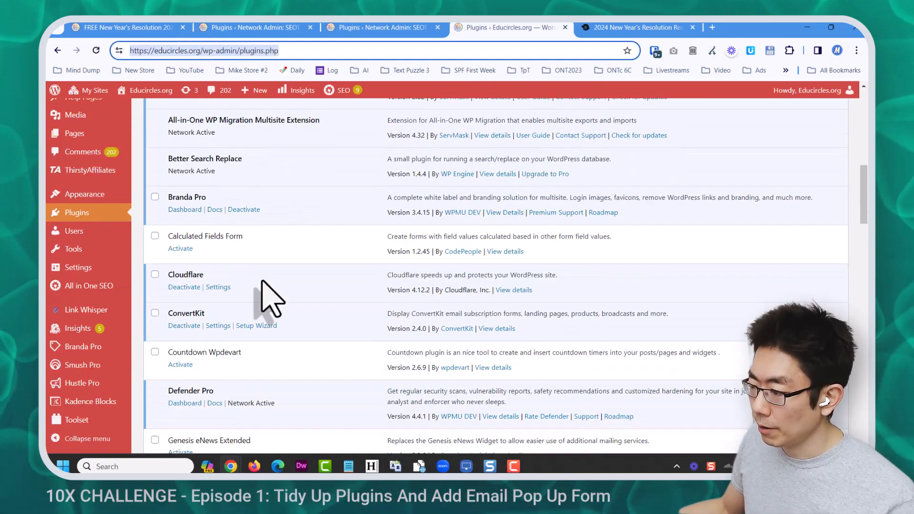
scroll(261, 300, "down", 8)
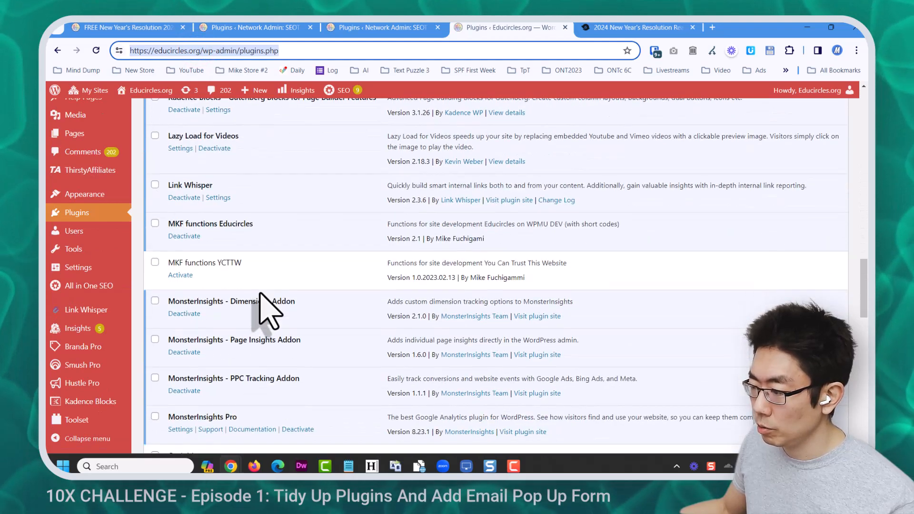
scroll(226, 267, "up", 20)
scroll(229, 276, "up", 8)
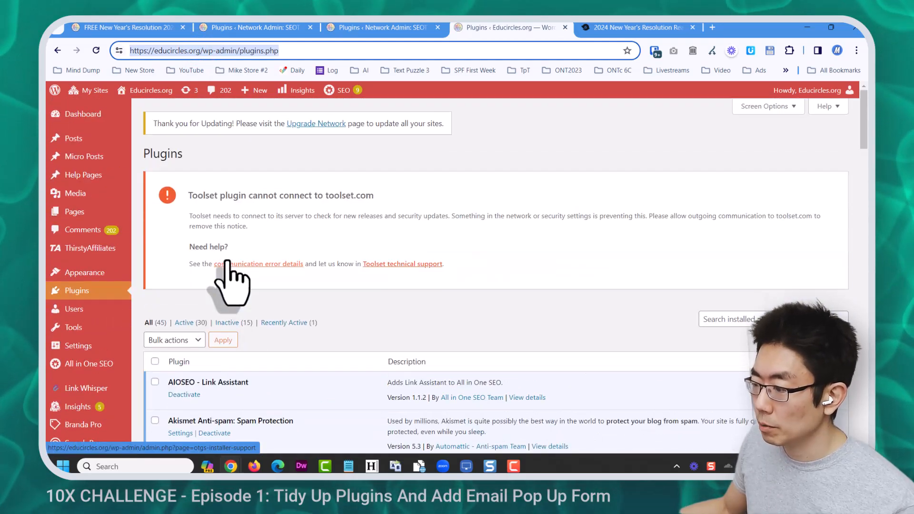
scroll(233, 272, "down", 3)
left_click(188, 233)
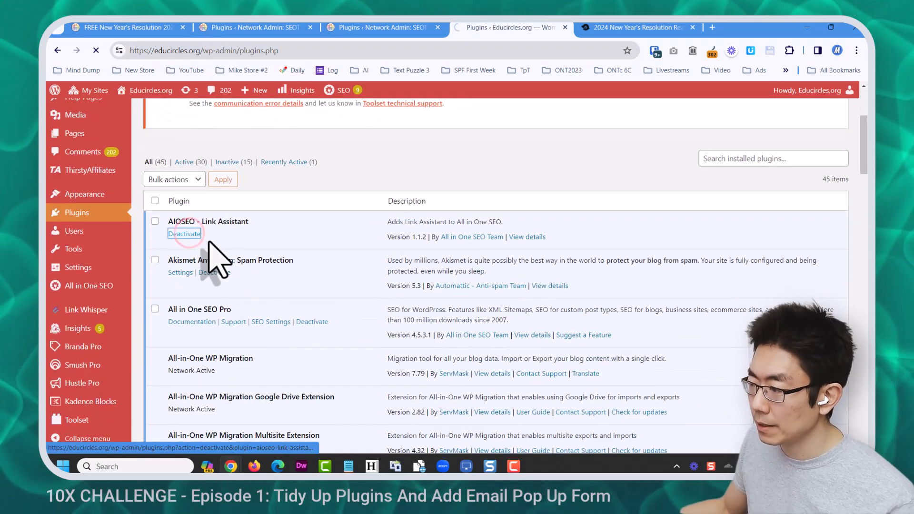
scroll(295, 276, "down", 3)
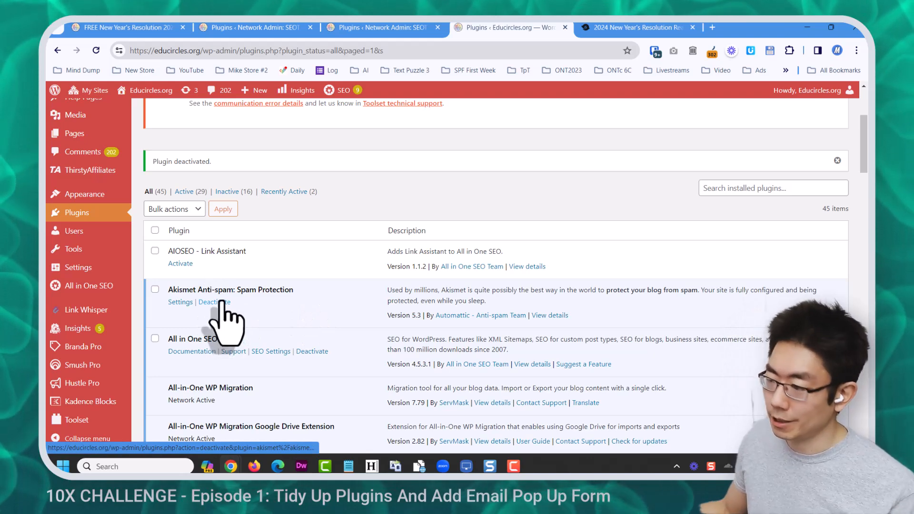
Return to the network admin's plugins list, reload it and delete the AIOSEO - Link Assistant plugin.
left_click(394, 29)
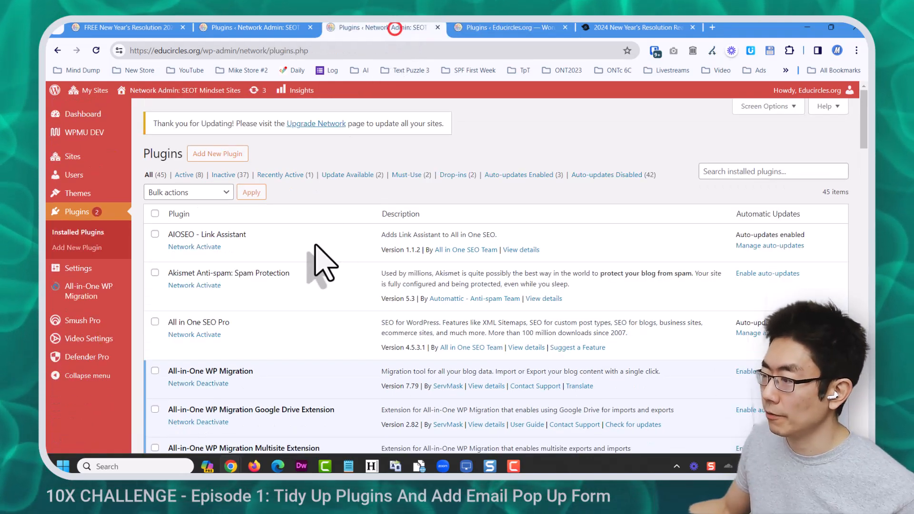
left_click(93, 49)
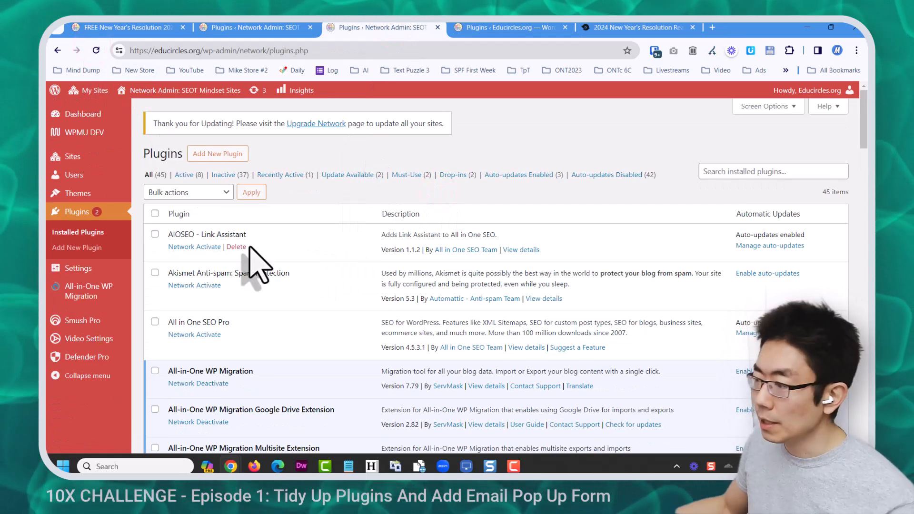
left_click(236, 247)
left_click(508, 120)
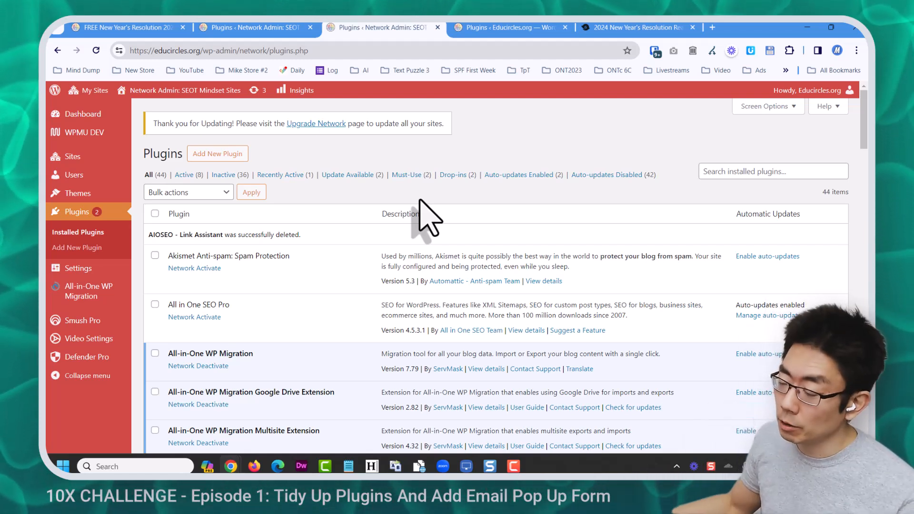
Network-activate All in One SEO Pro, enter and connect its license key, and review the domain activations.
left_click(206, 317)
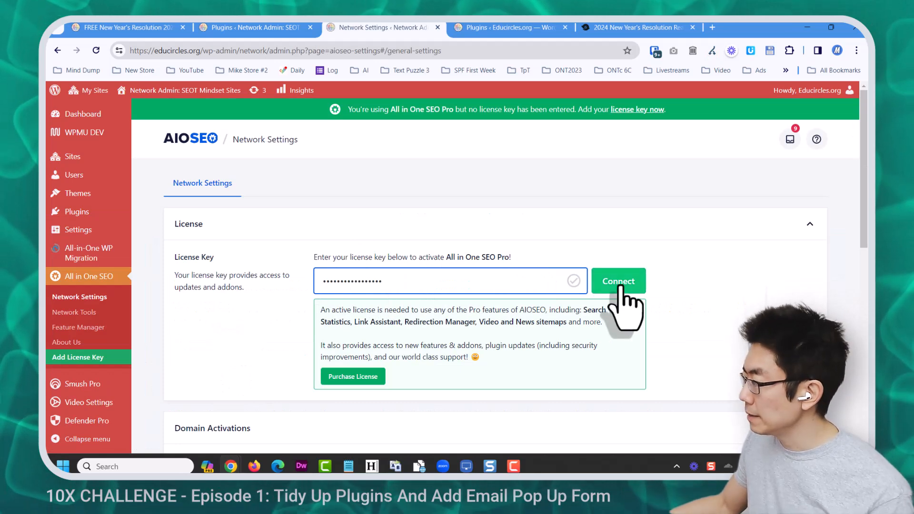
left_click(620, 282)
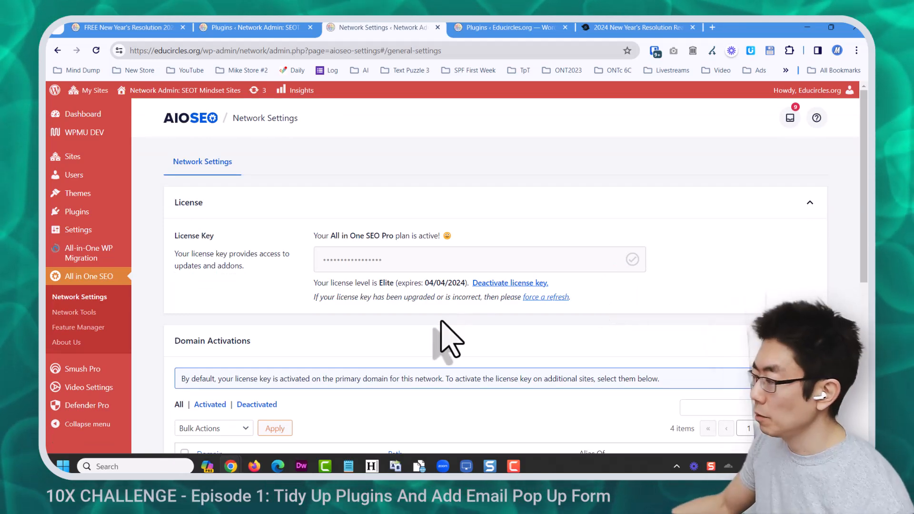
scroll(447, 340, "down", 5)
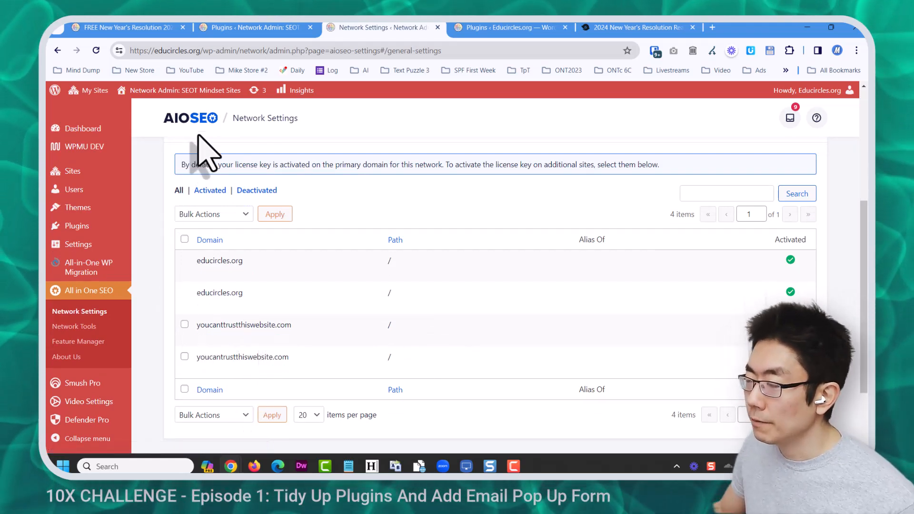
Reload the network plugins list in the other open tab and network-deactivate Better Search Replace.
left_click(259, 28)
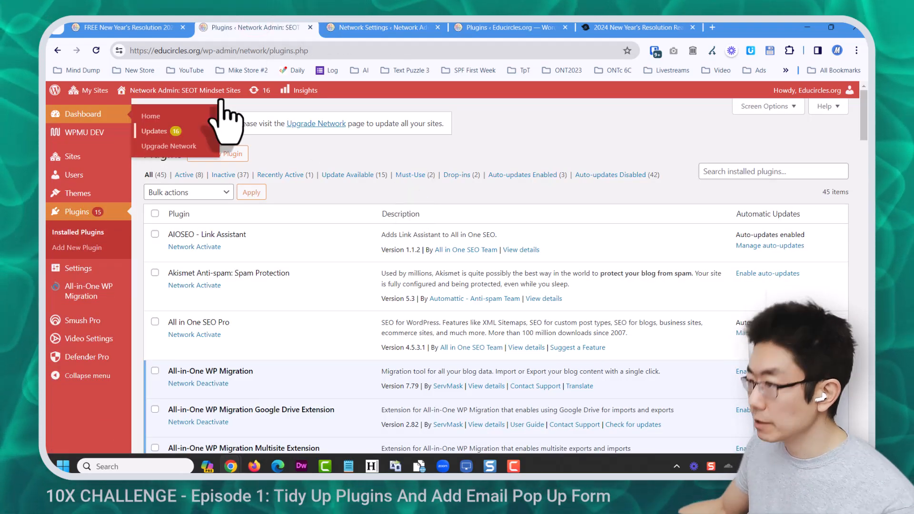
left_click(96, 50)
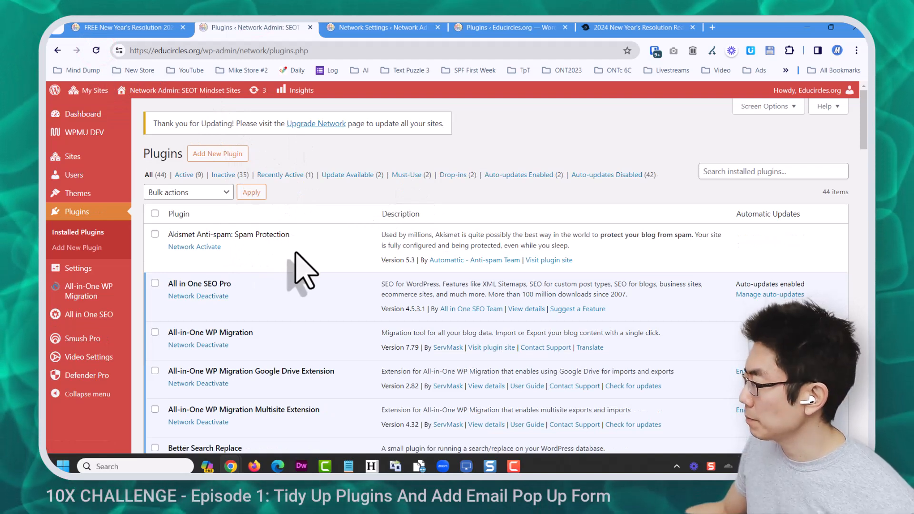
scroll(303, 272, "down", 1)
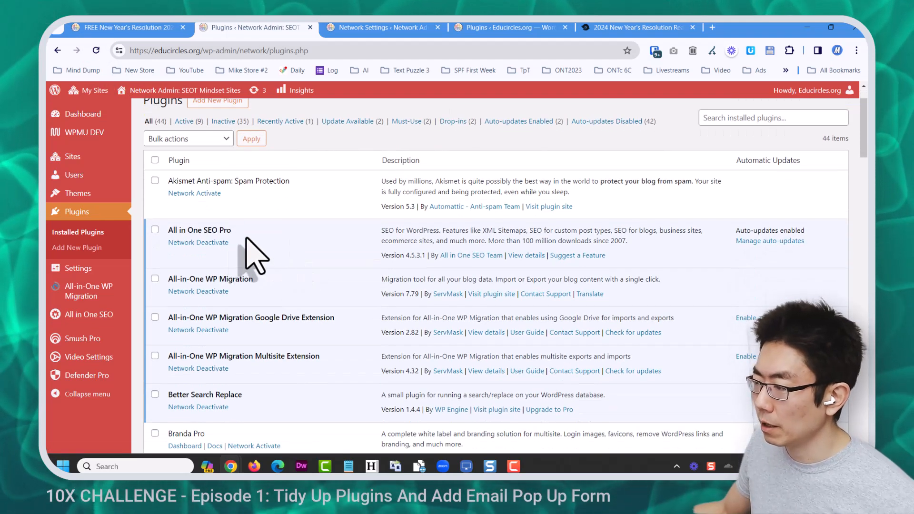
scroll(269, 290, "down", 1)
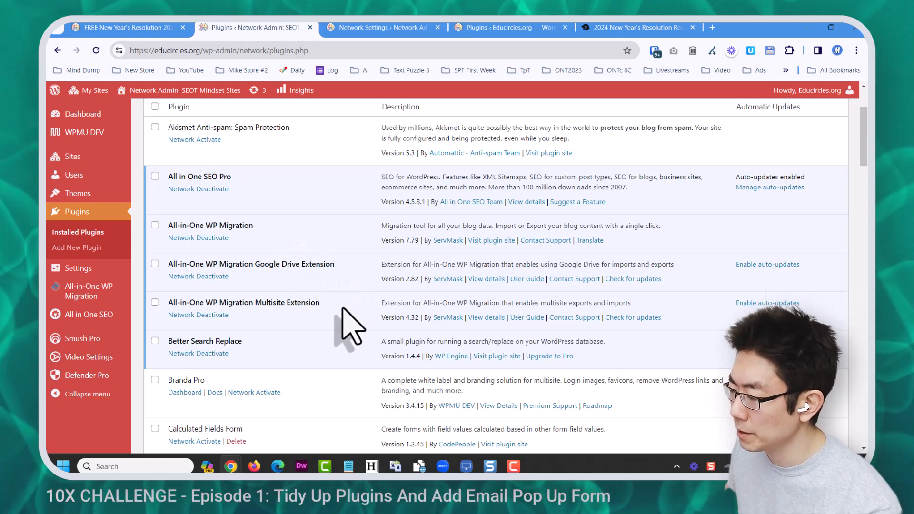
scroll(350, 326, "down", 1)
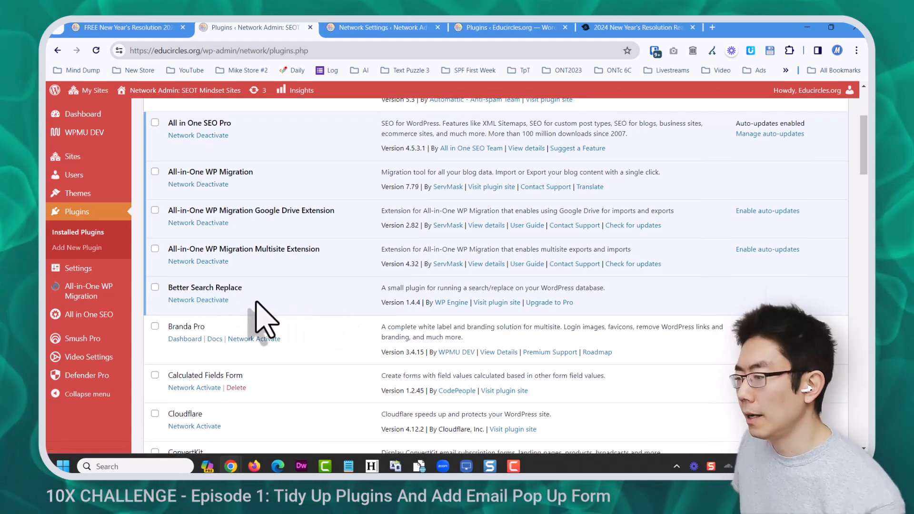
left_click(209, 301)
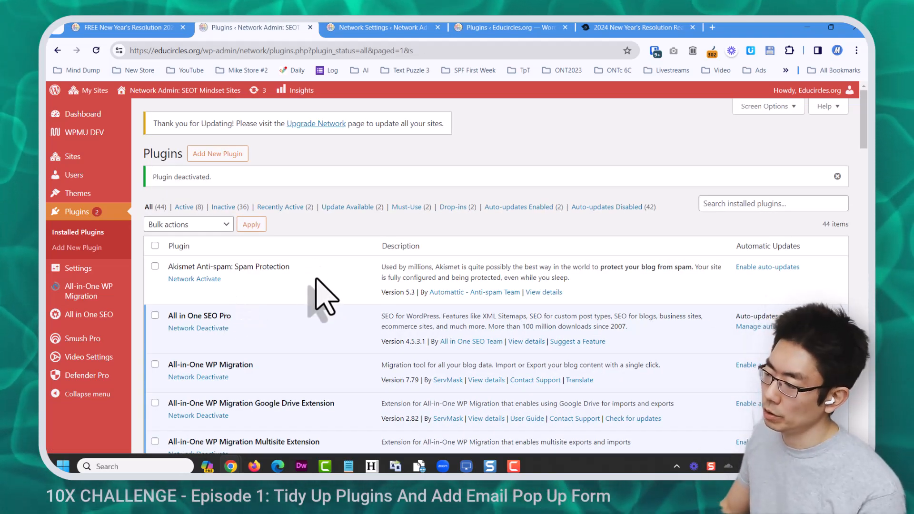
Delete the Calculated Fields Form plugin from the network and confirm the deletion.
scroll(305, 269, "down", 5)
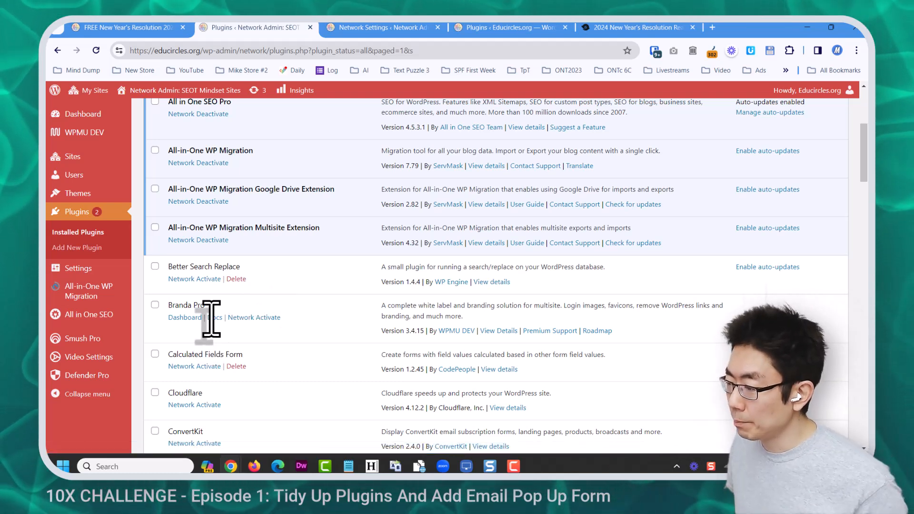
scroll(404, 333, "down", 3)
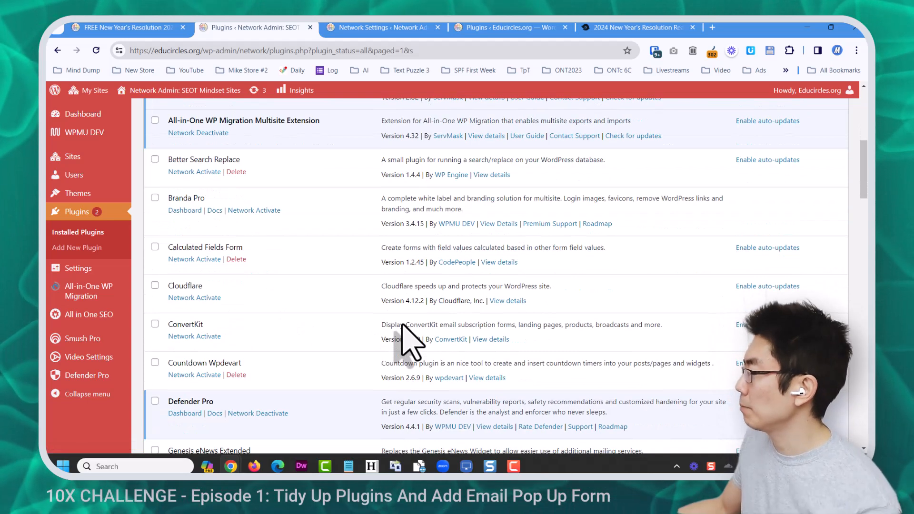
left_click(236, 259)
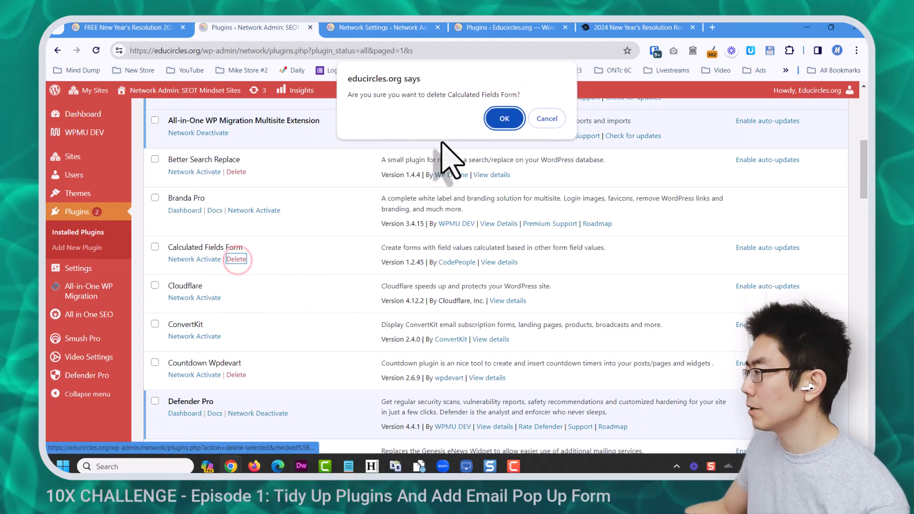
left_click(505, 119)
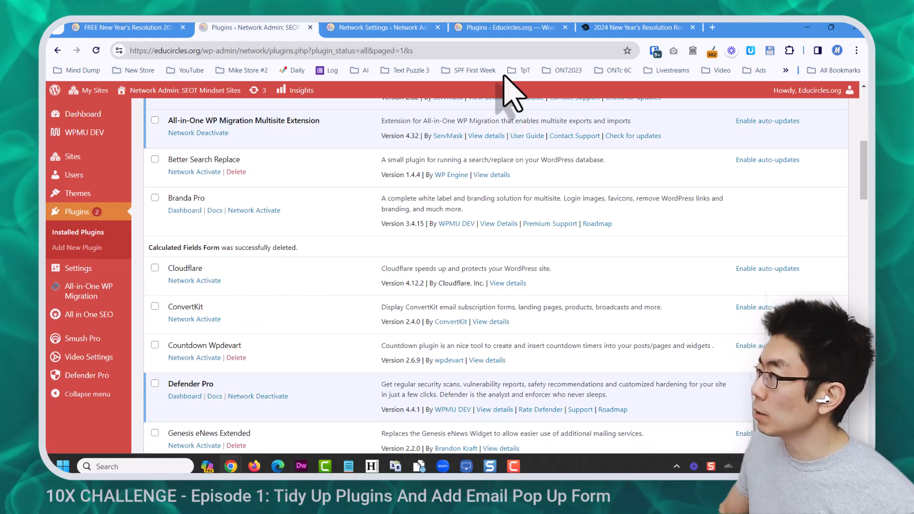
Reload the Educircles.org site's plugins list and open the site's Cloudflare settings page.
left_click(499, 29)
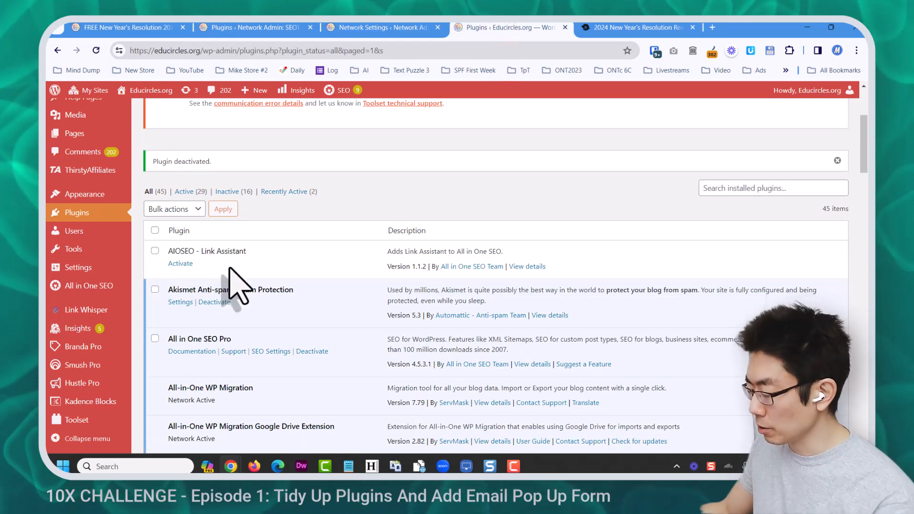
key("F5")
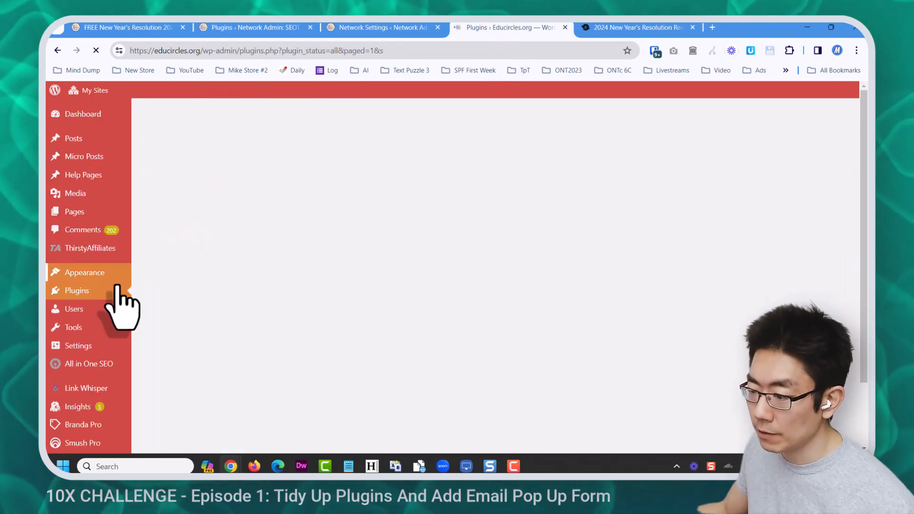
scroll(121, 319, "down", 2)
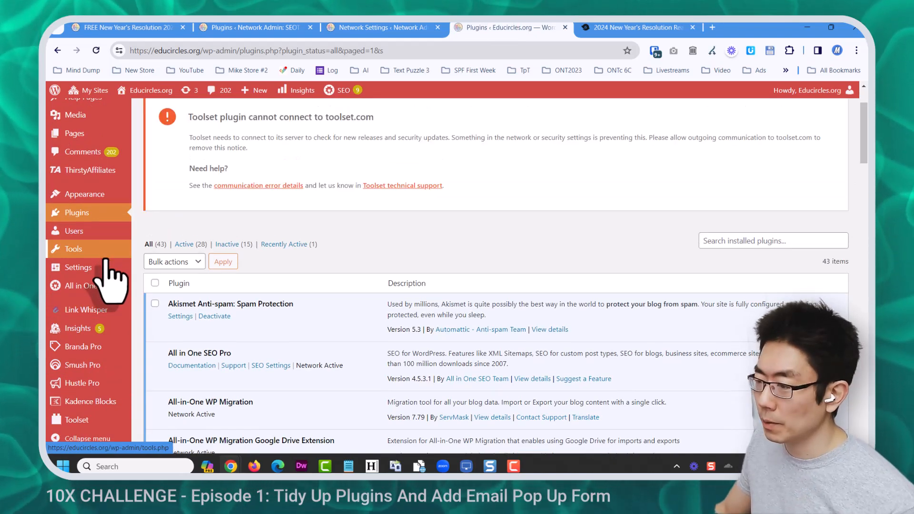
mouse_move(106, 262)
left_click(159, 336)
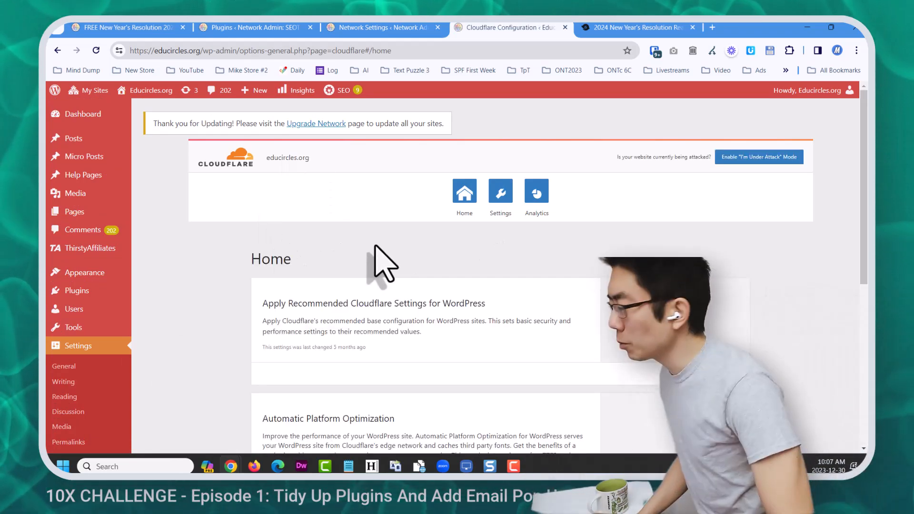
Check the Cloudflare settings page, return to the Educircles.org site's plugins list, and deactivate the Cloudflare plugin.
scroll(383, 264, "down", 3)
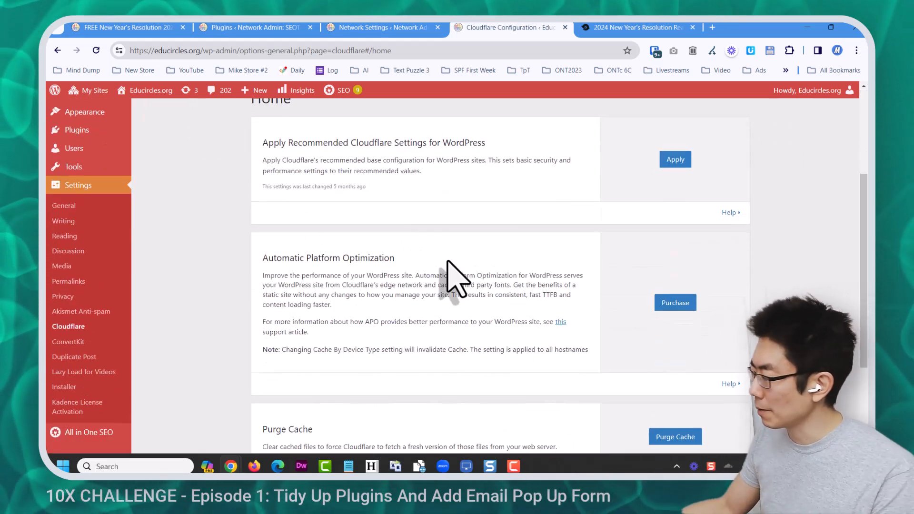
scroll(704, 366, "down", 1)
scroll(703, 366, "down", 2)
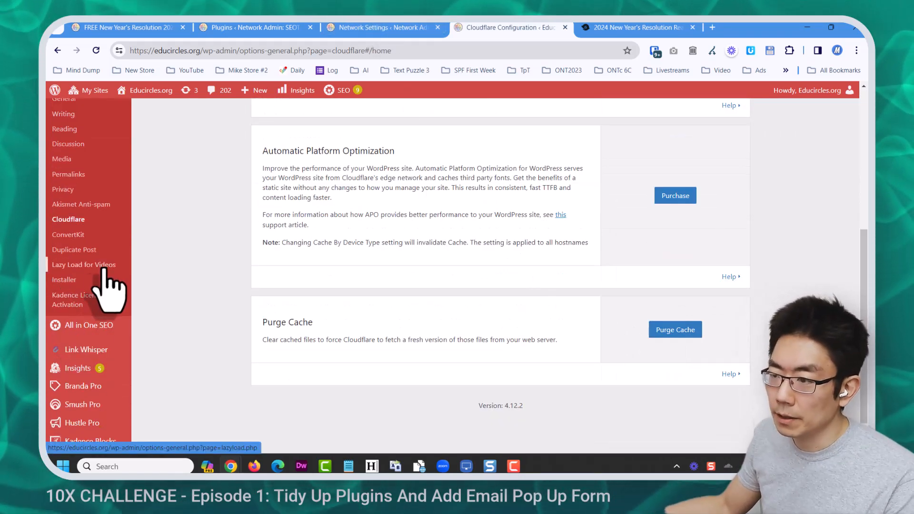
scroll(113, 285, "down", 1)
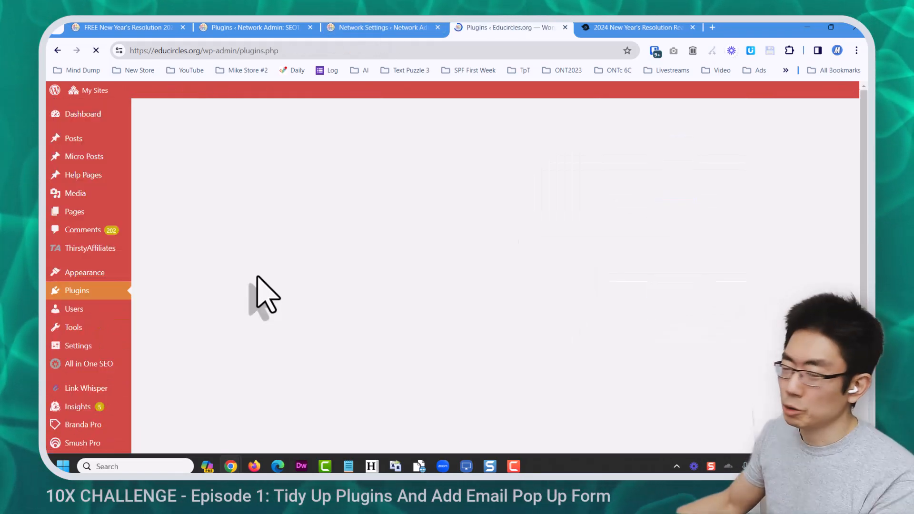
key("ctrl+f")
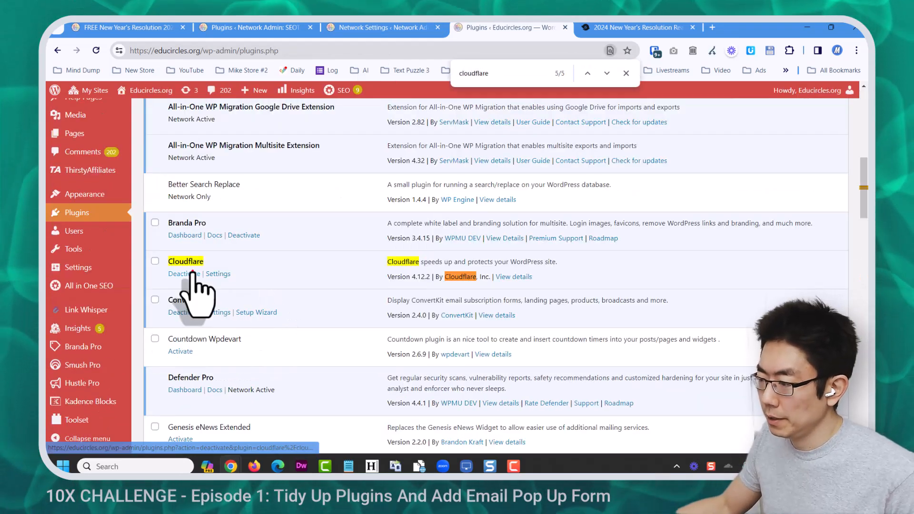
left_click(192, 269)
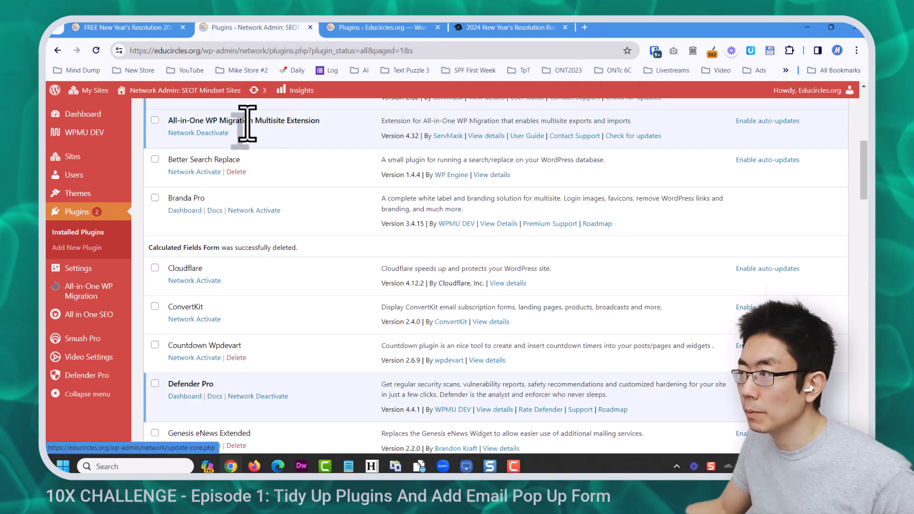
Reload the network plugins list, delete the Cloudflare plugin, and confirm the deletion.
scroll(232, 334, "down", 1)
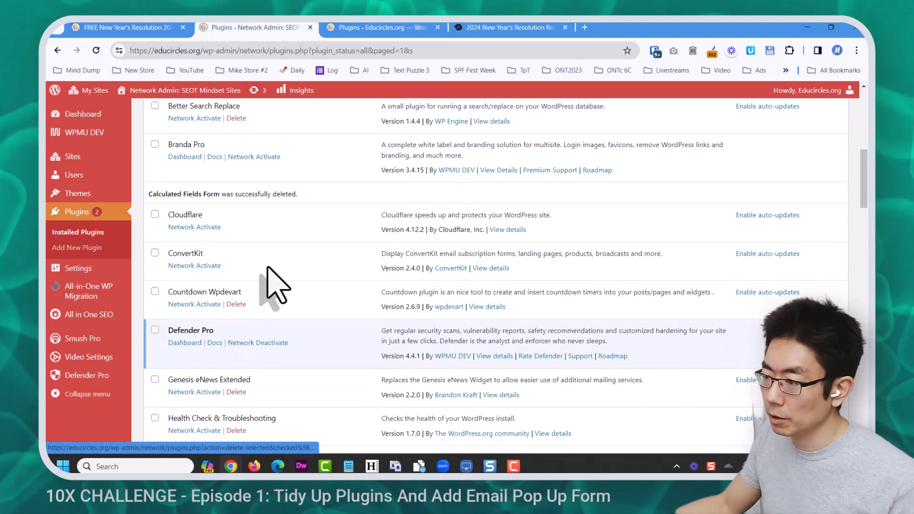
left_click(96, 50)
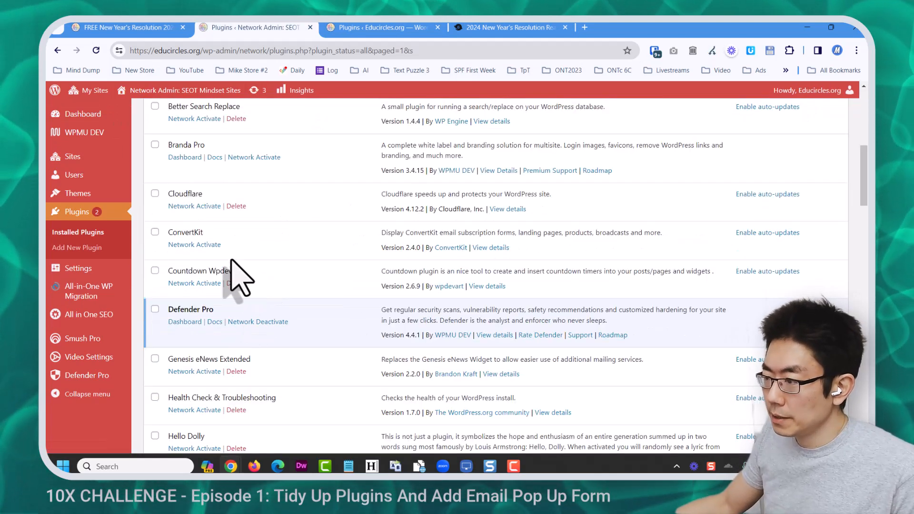
left_click(237, 205)
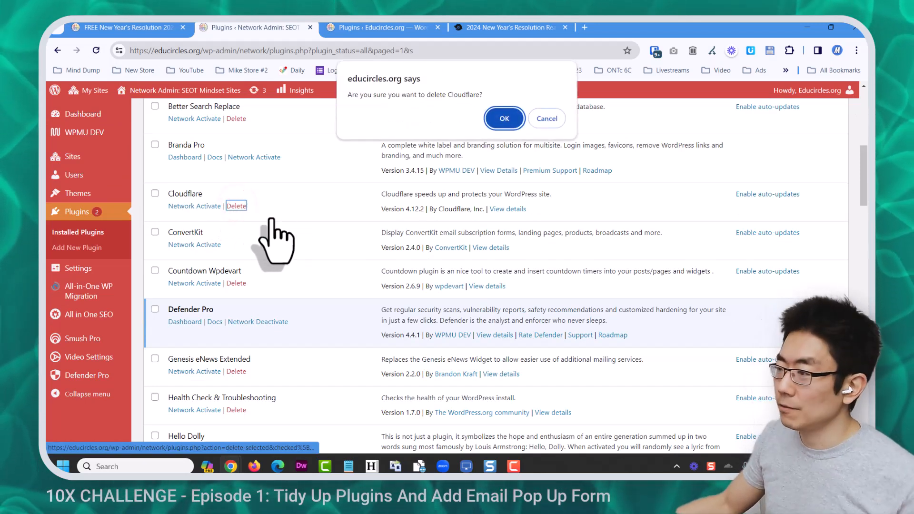
left_click(504, 119)
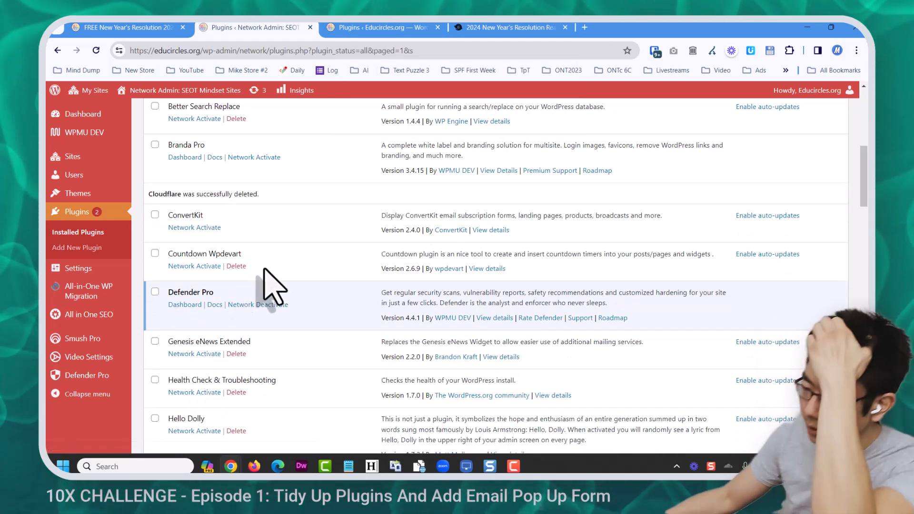
Delete the Countdown Wpdevart and Genesis eNews Extended plugins from the network, confirming each deletion.
left_click(236, 266)
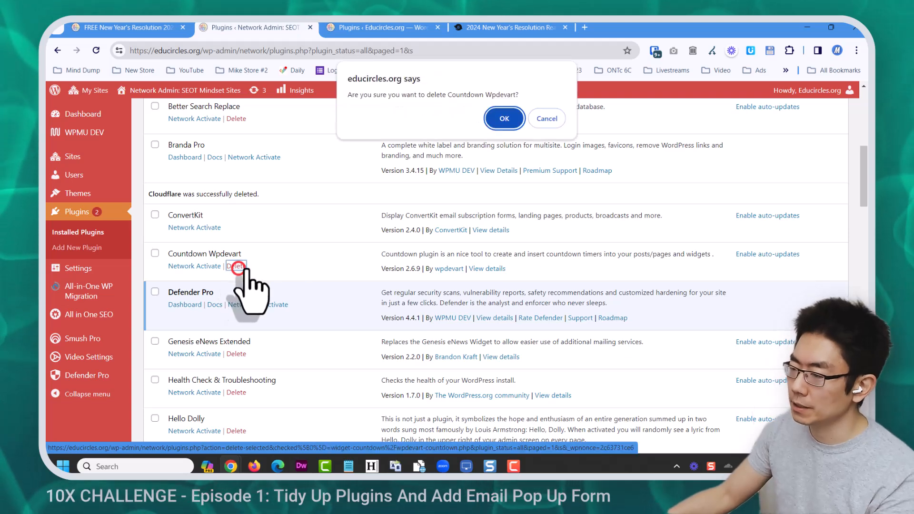
left_click(503, 117)
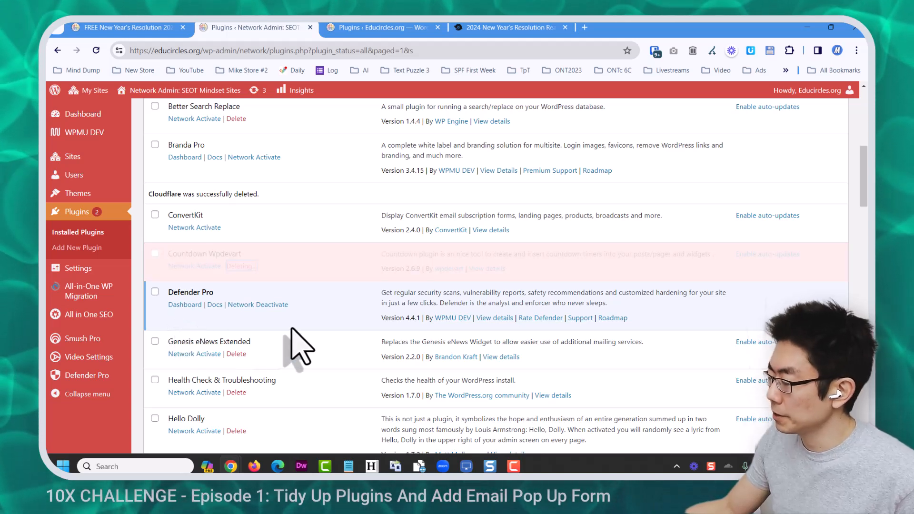
scroll(338, 300, "down", 1)
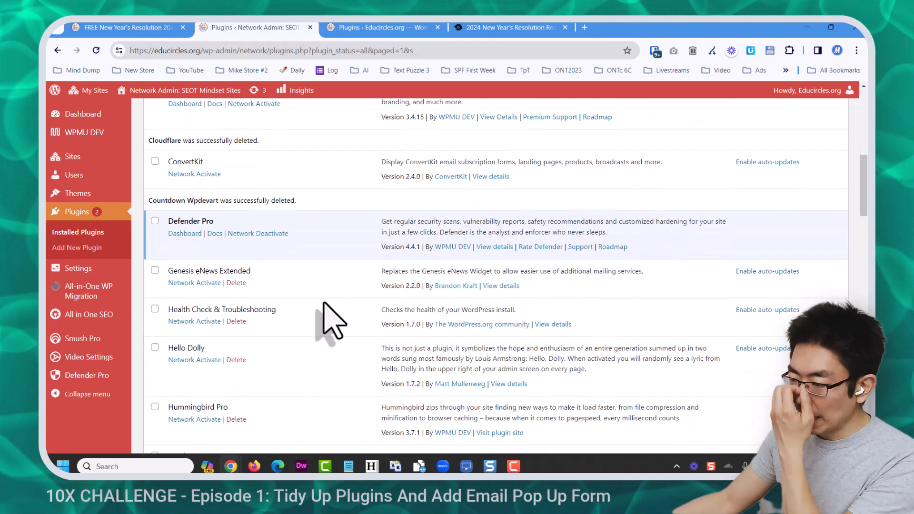
left_click(236, 283)
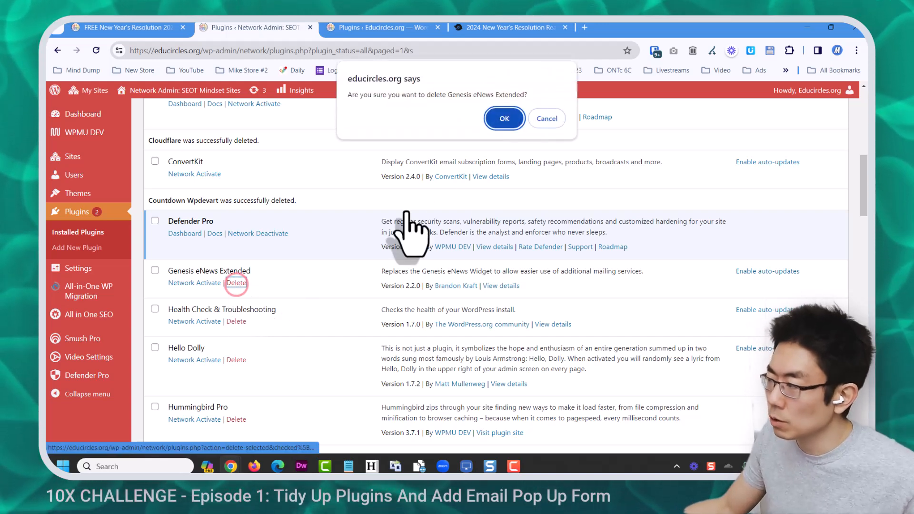
left_click(505, 115)
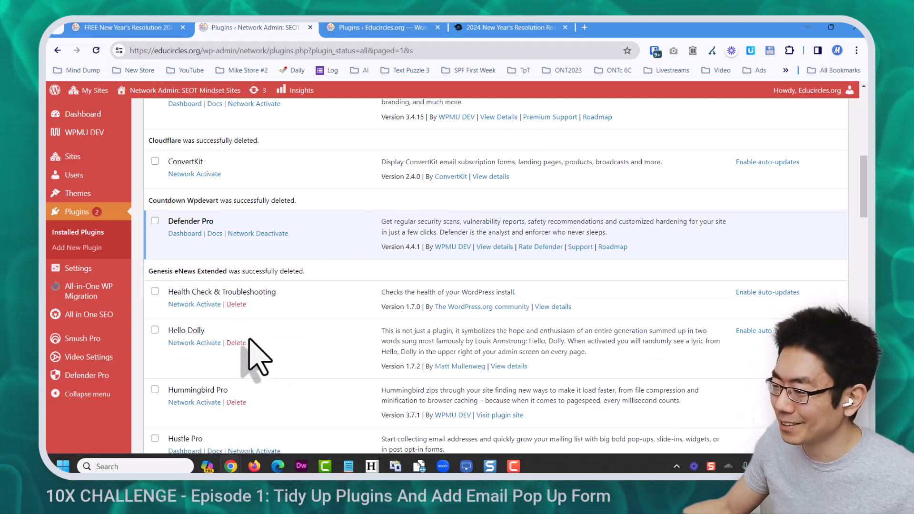
Delete the Hello Dolly plugin, and Hummingbird Pro with its data, from the network, confirming each deletion.
left_click(240, 342)
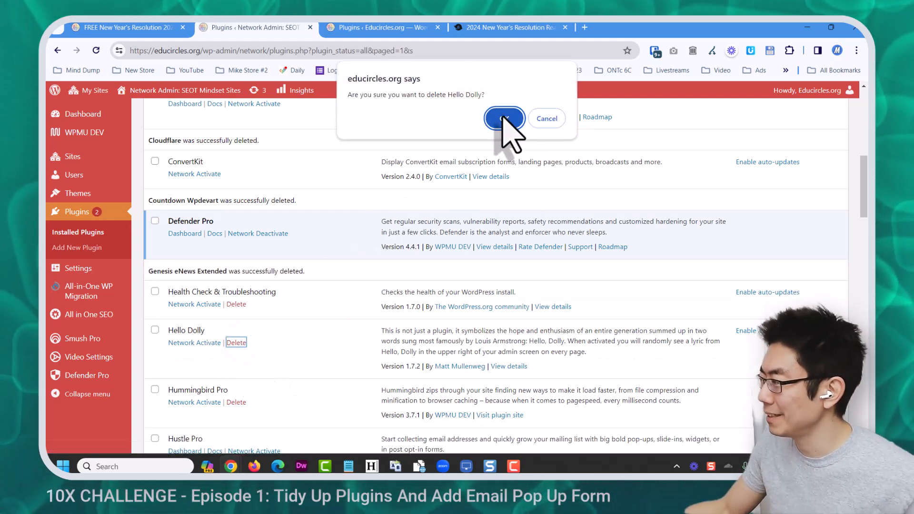
left_click(502, 116)
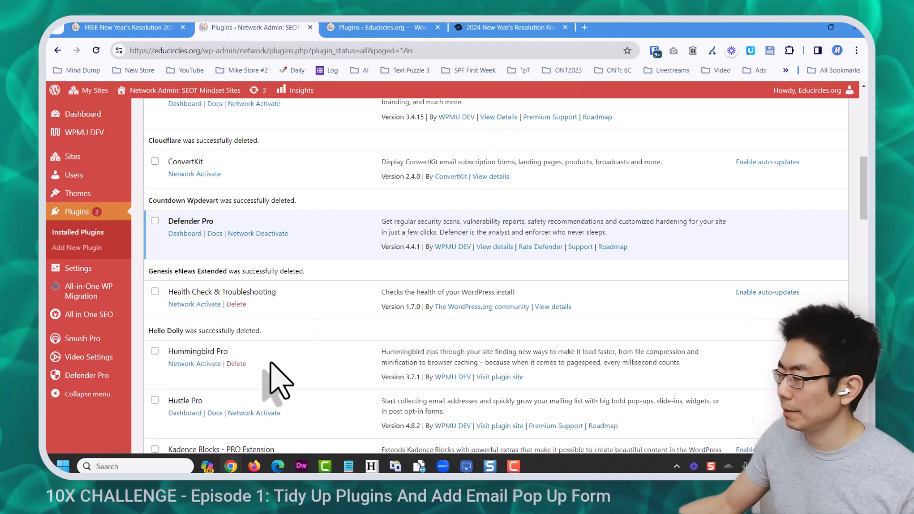
left_click(237, 365)
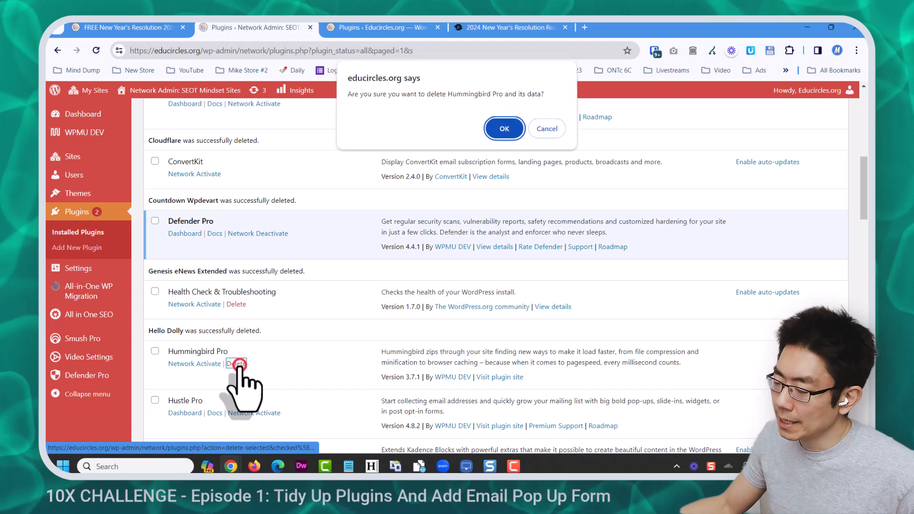
left_click(504, 124)
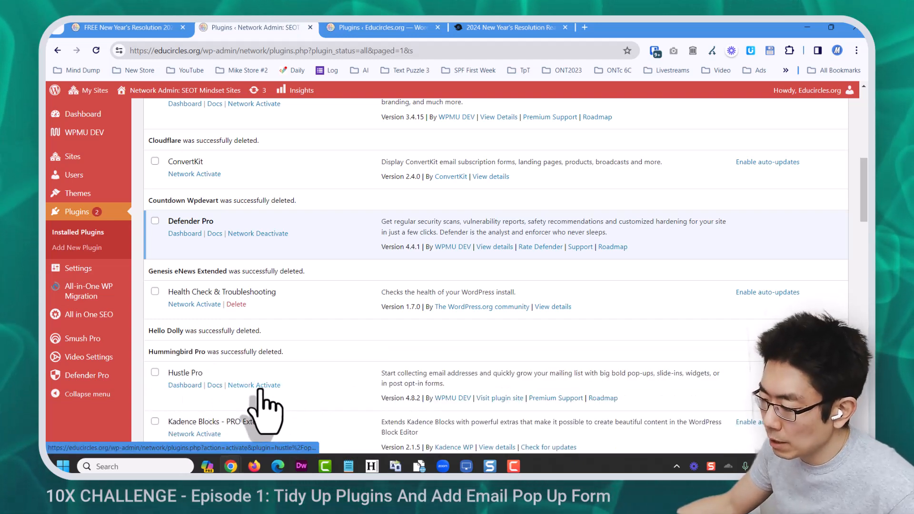
Review the next plugins in the network list and delete OptinMonster and its data, confirming the deletion.
scroll(357, 398, "down", 2)
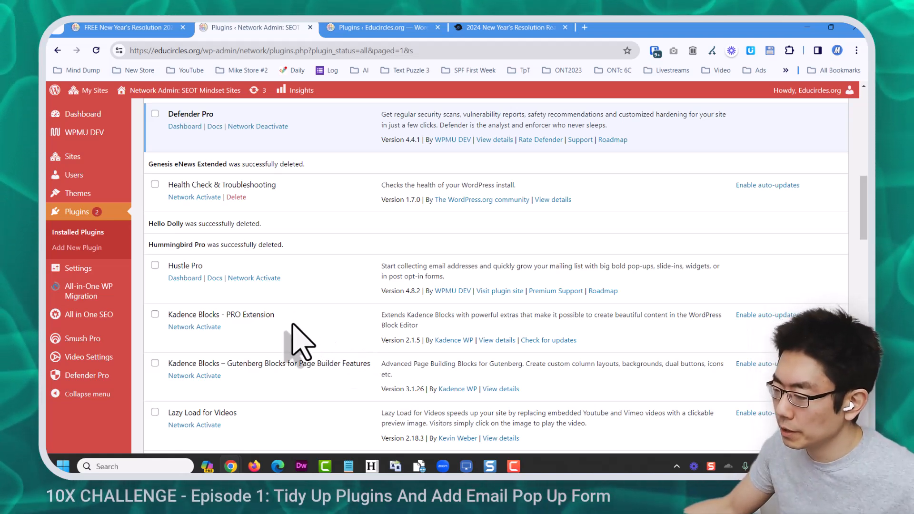
scroll(300, 362, "down", 1)
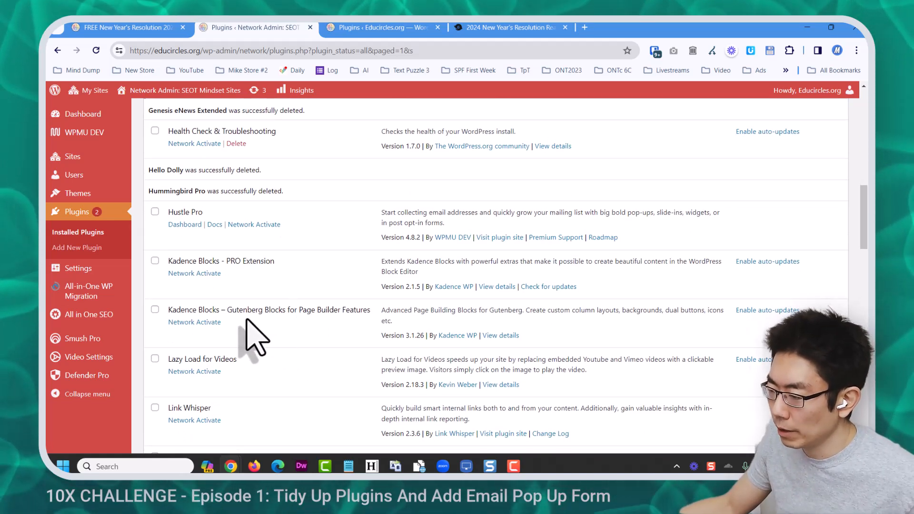
scroll(304, 343, "down", 2)
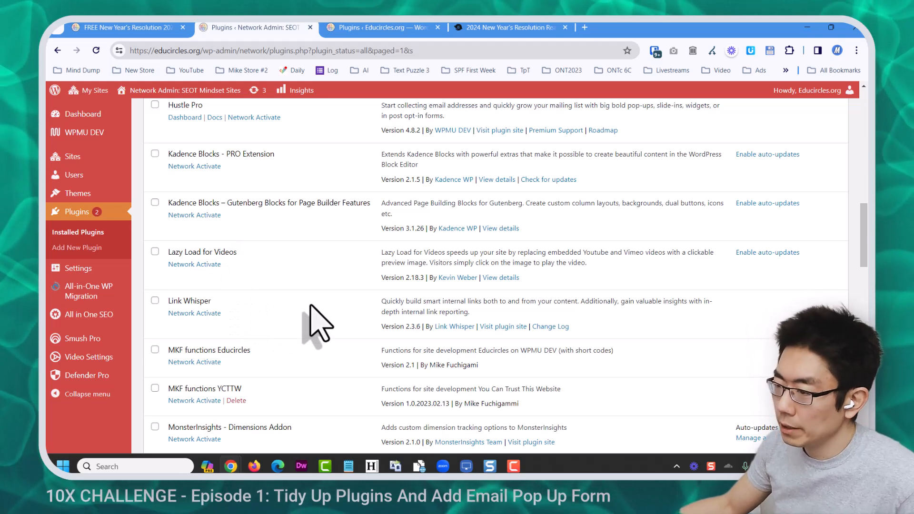
scroll(314, 309, "down", 2)
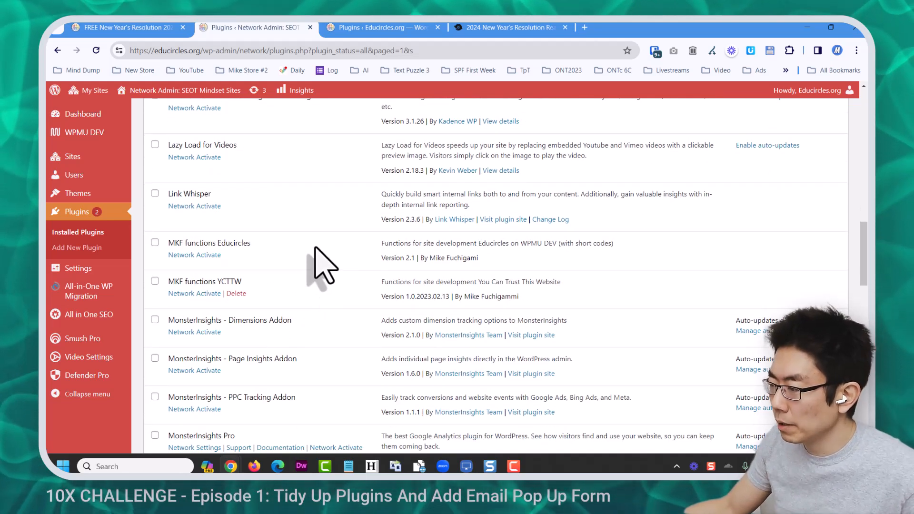
scroll(350, 271, "down", 2)
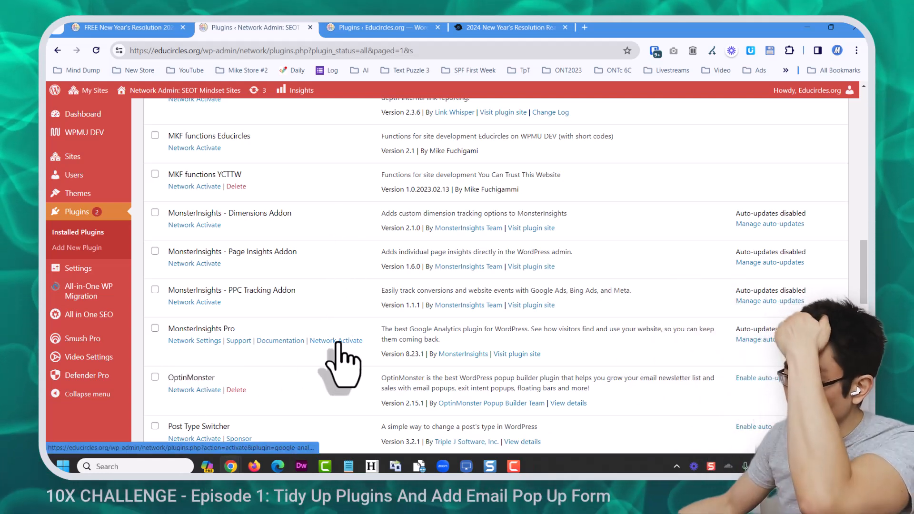
scroll(333, 352, "down", 3)
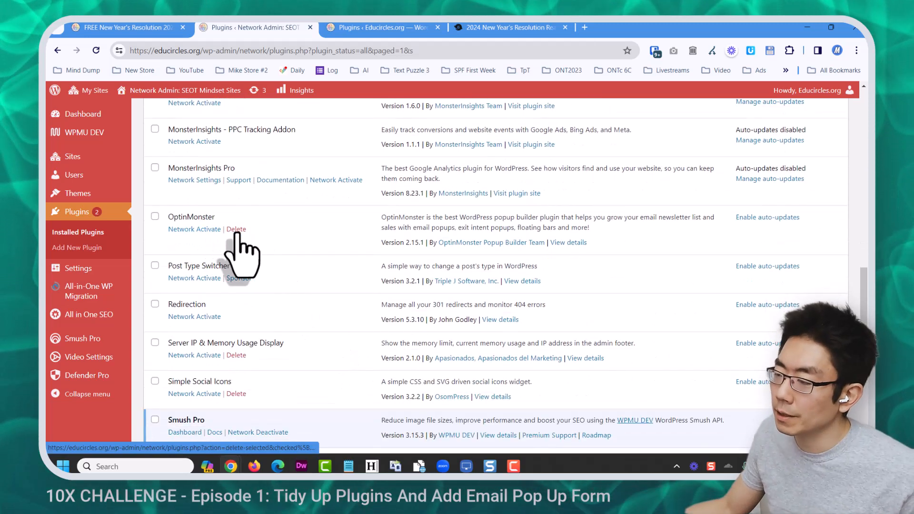
left_click(238, 230)
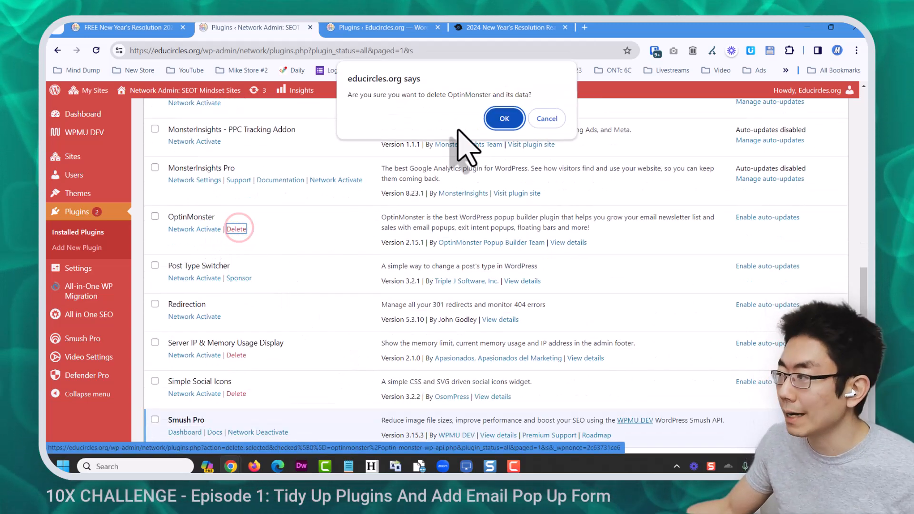
left_click(504, 116)
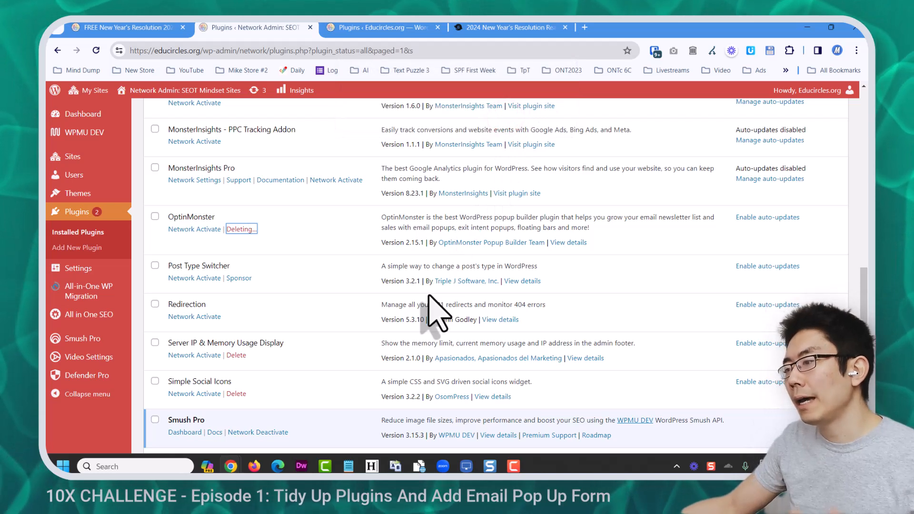
Delete the Server IP & Memory Usage Display plugin from the network and confirm the deletion.
scroll(435, 311, "up", 2)
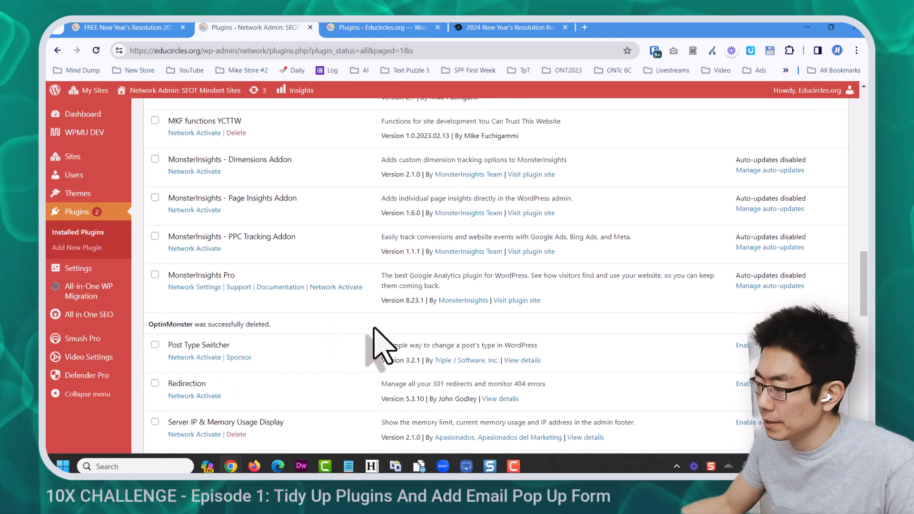
scroll(373, 353, "down", 1)
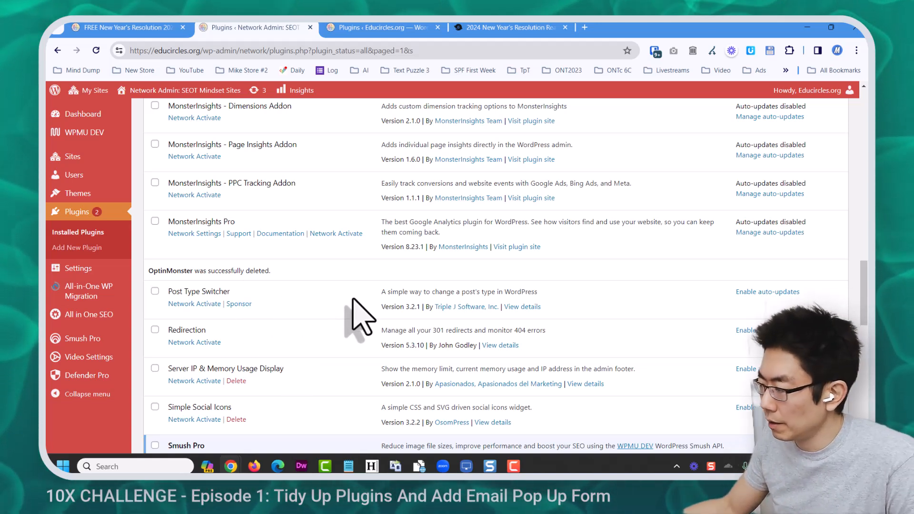
scroll(350, 316, "down", 1)
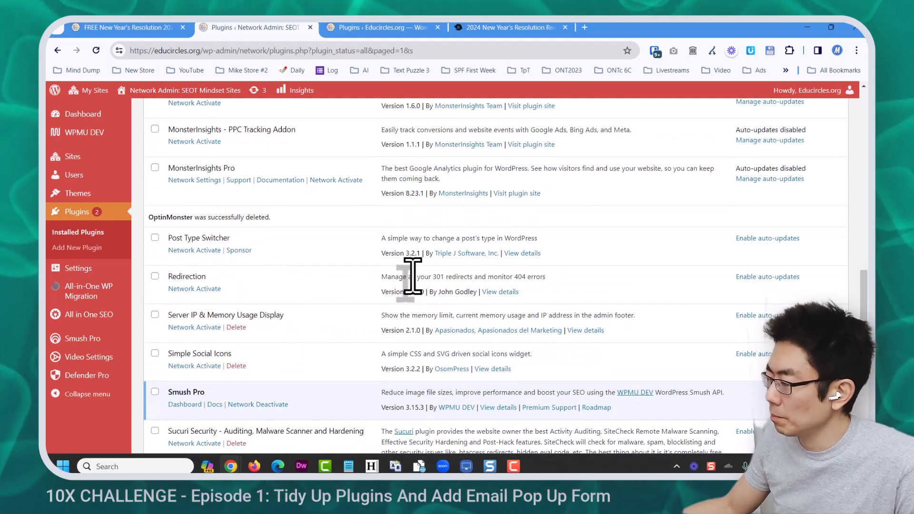
scroll(412, 278, "down", 1)
scroll(302, 316, "up", 1)
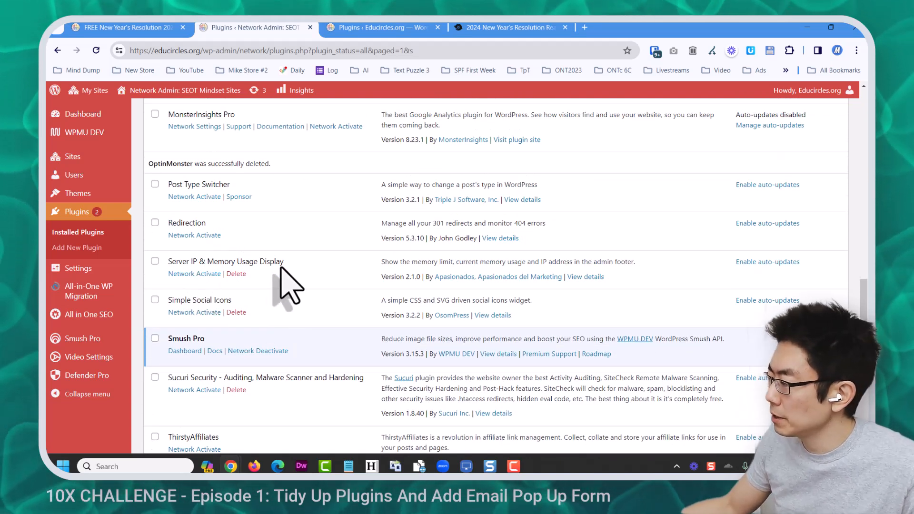
left_click(236, 273)
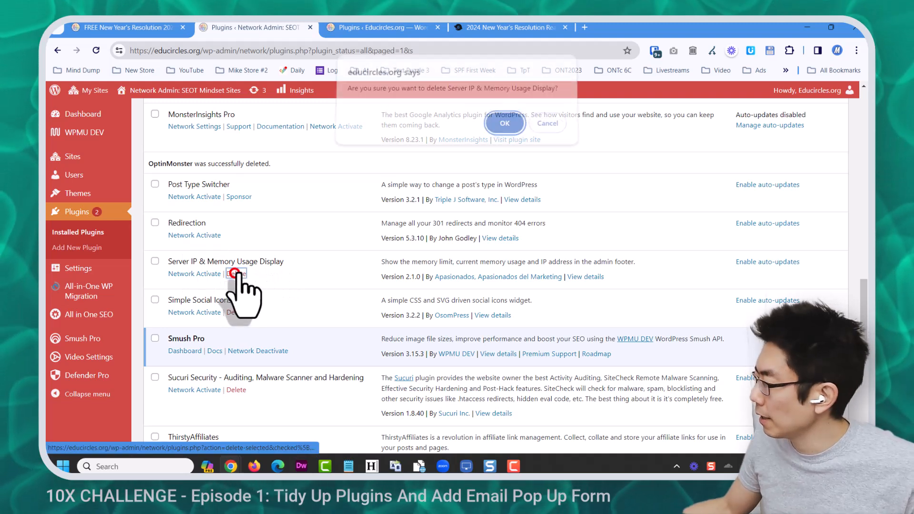
left_click(504, 129)
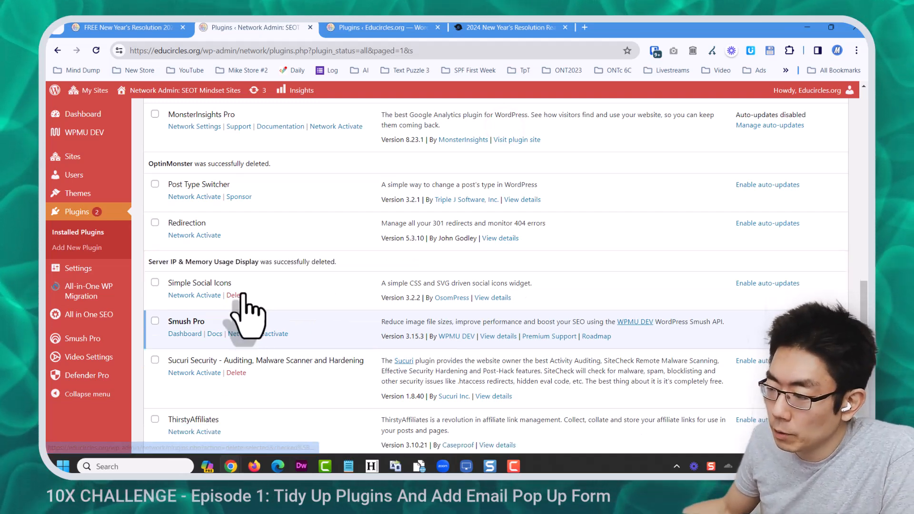
Delete the Simple Social Icons and Sucuri Security plugins from the network, confirming each deletion.
left_click(238, 295)
left_click(506, 127)
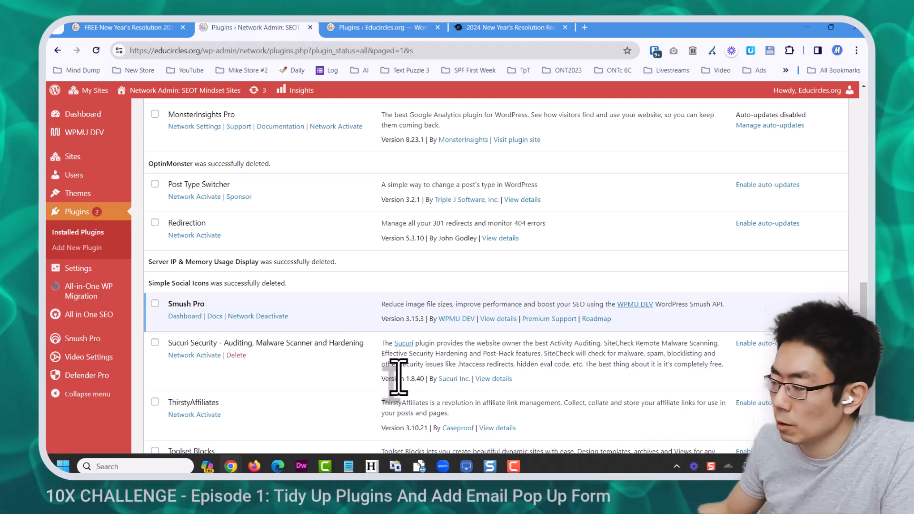
left_click(240, 358)
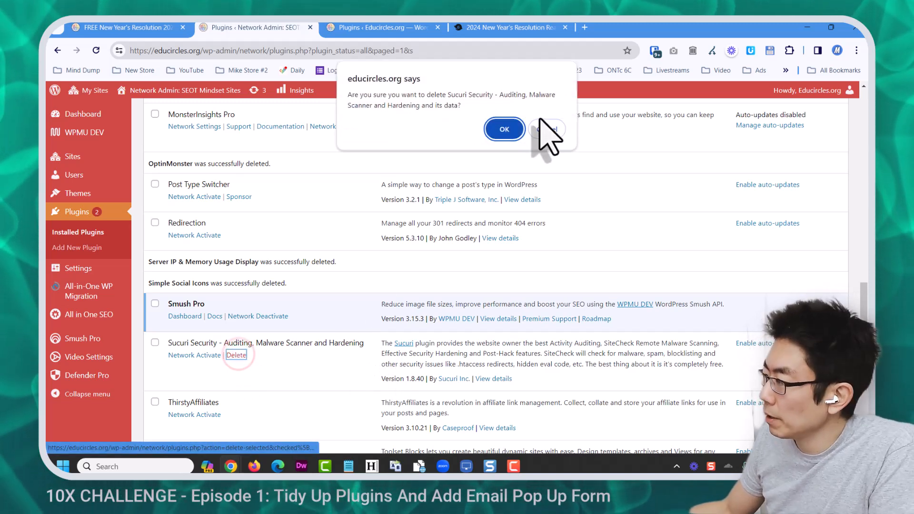
left_click(495, 128)
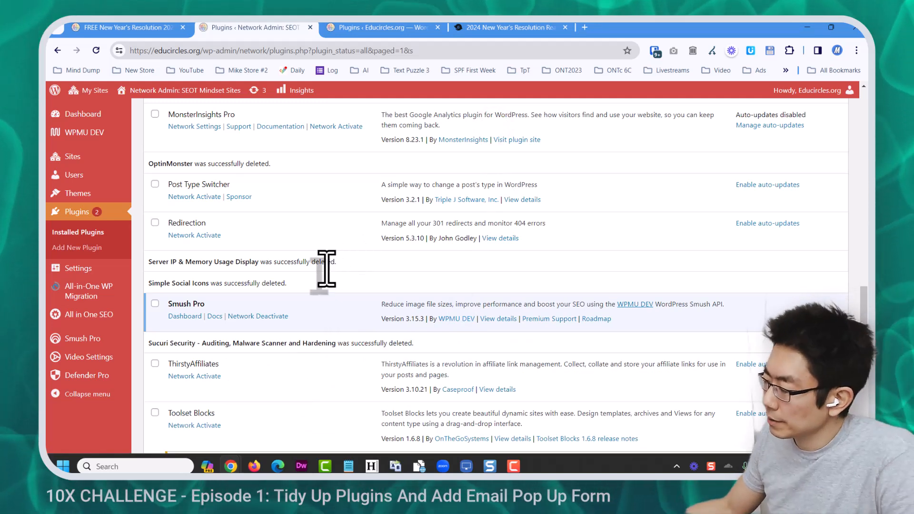
Delete the WordPress Importer plugin from the network and confirm the deletion.
scroll(348, 376, "down", 2)
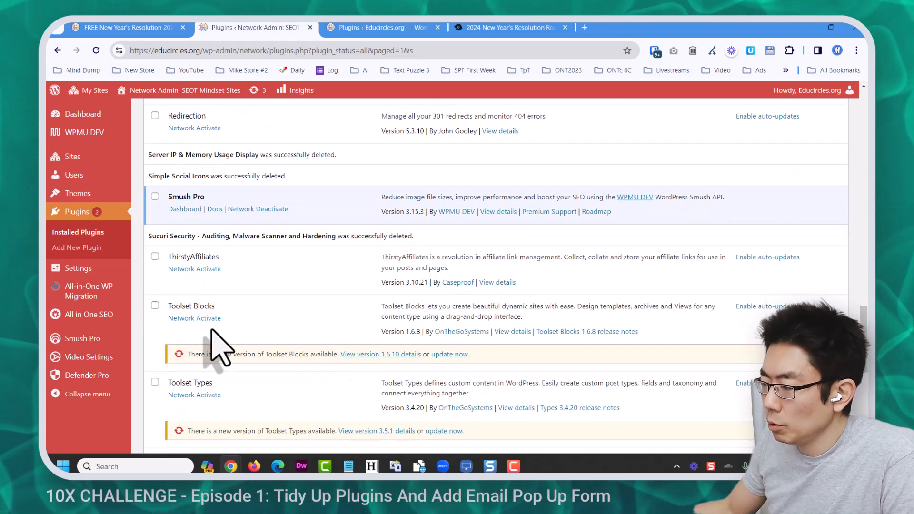
scroll(316, 336, "down", 2)
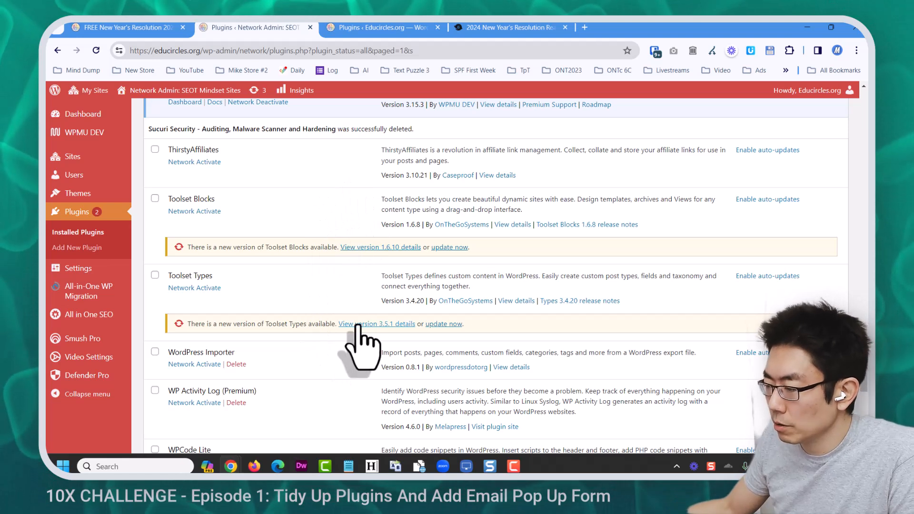
left_click(236, 364)
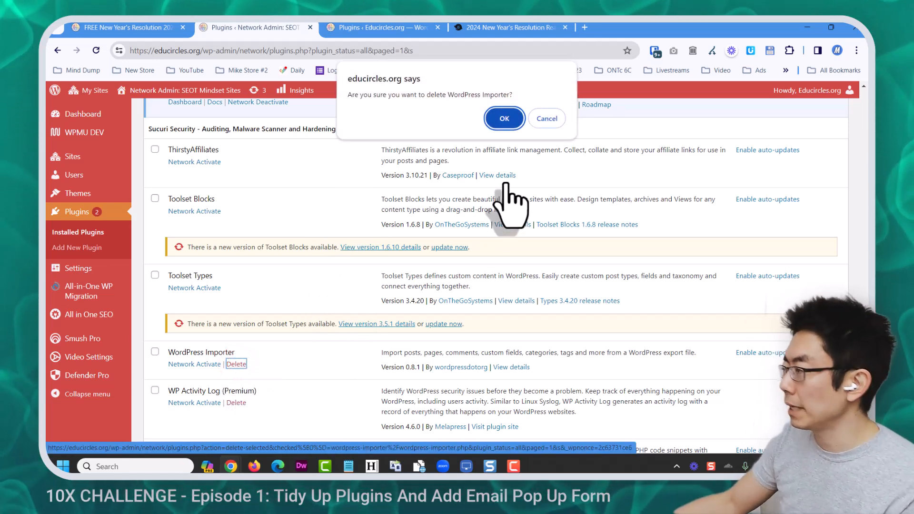
left_click(504, 119)
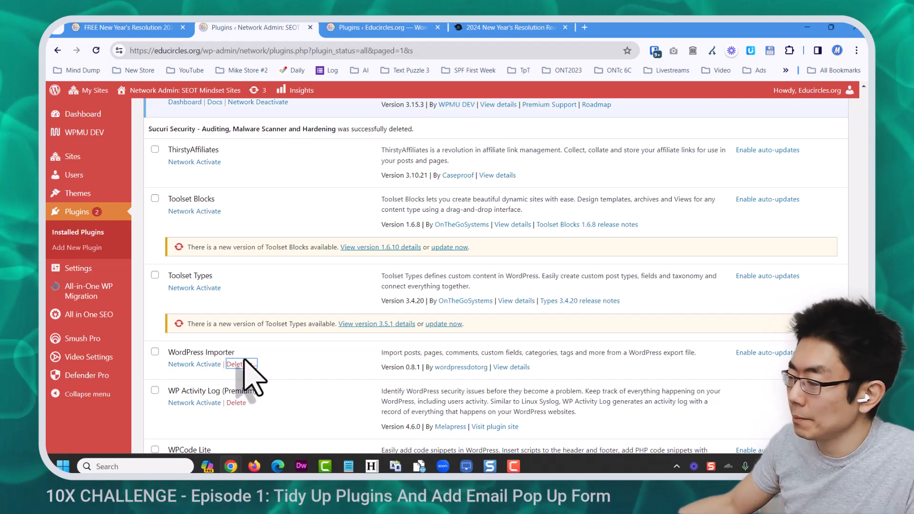
Delete the WPCode Lite plugin and its data from the network and confirm the deletion.
scroll(321, 366, "down", 2)
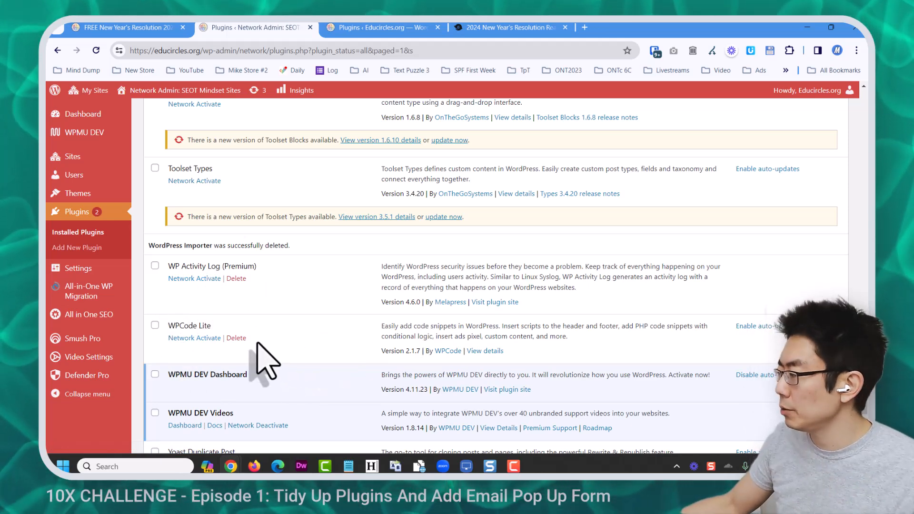
left_click(236, 338)
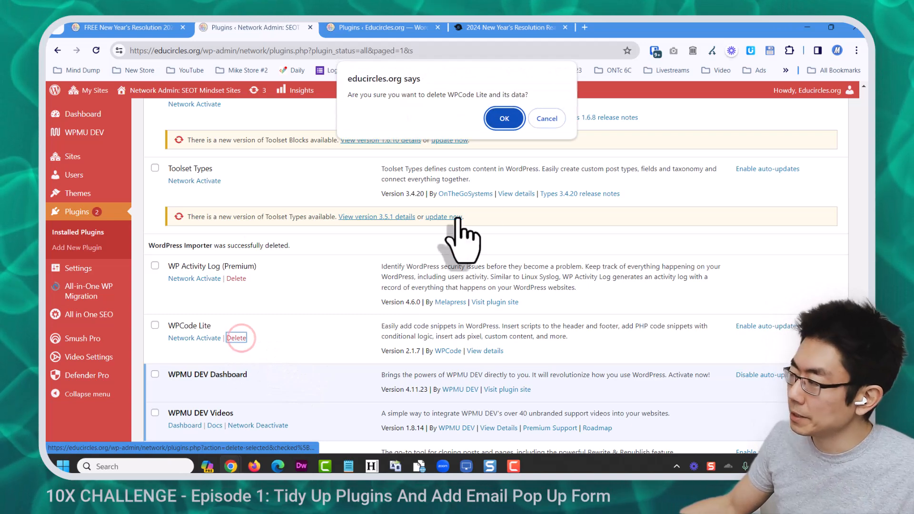
left_click(509, 124)
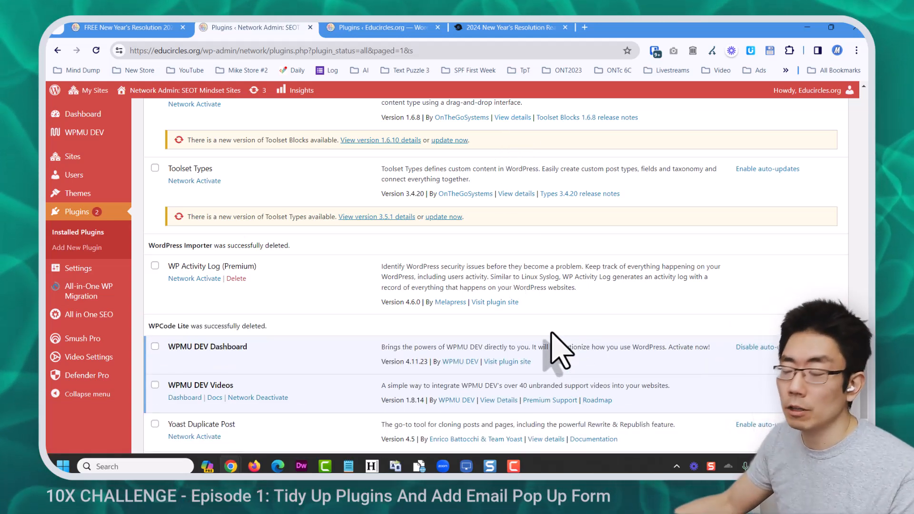
Delete the Yoast SEO plugin from the network and confirm the deletion.
scroll(316, 367, "down", 2)
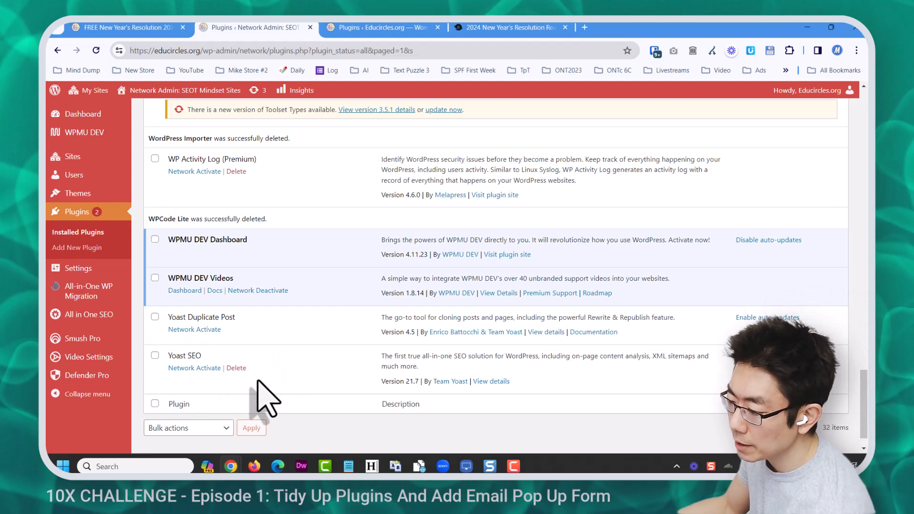
left_click(236, 368)
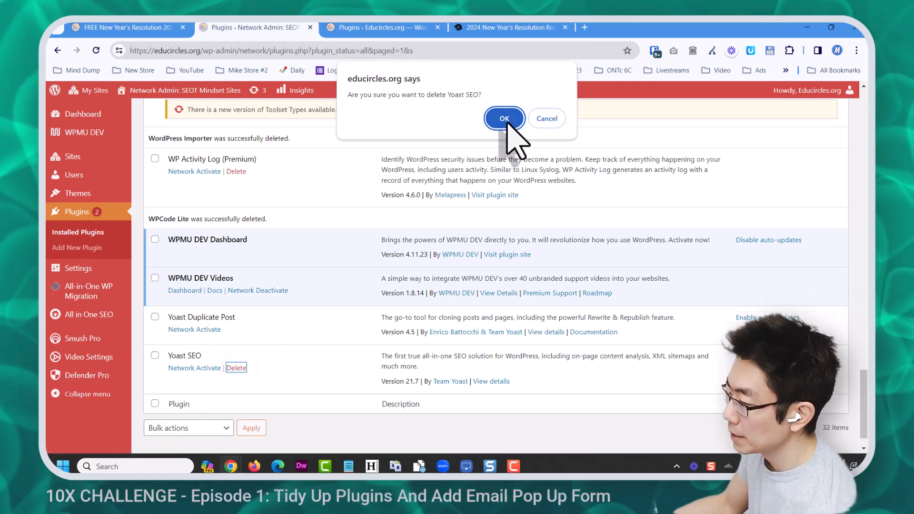
left_click(505, 119)
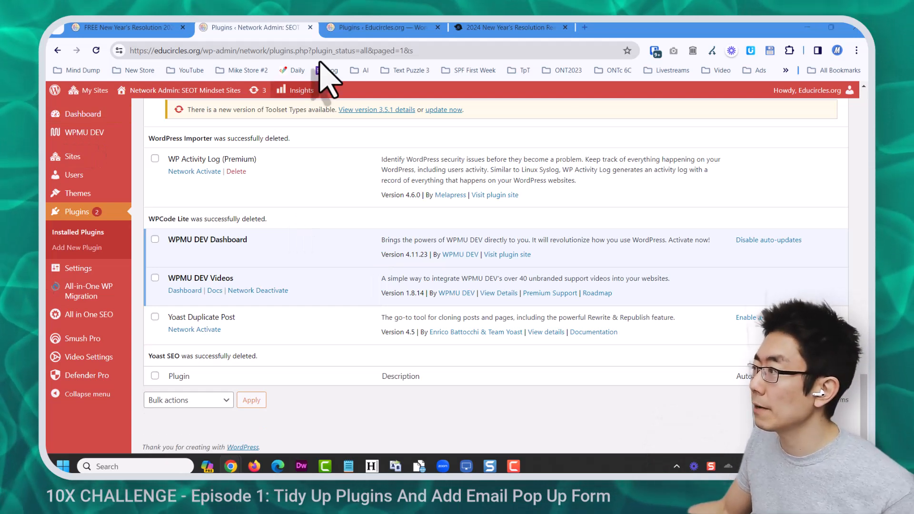
Switch to ConvertKit's forms in a new browser tab and open the "!!! SEOT.ca - PRINT the Middle School letter" form.
left_click(583, 28)
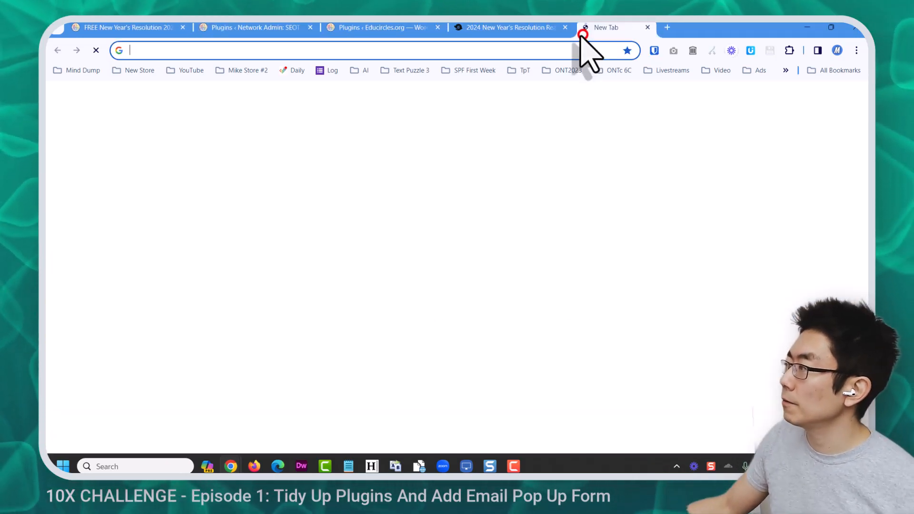
left_click(570, 48)
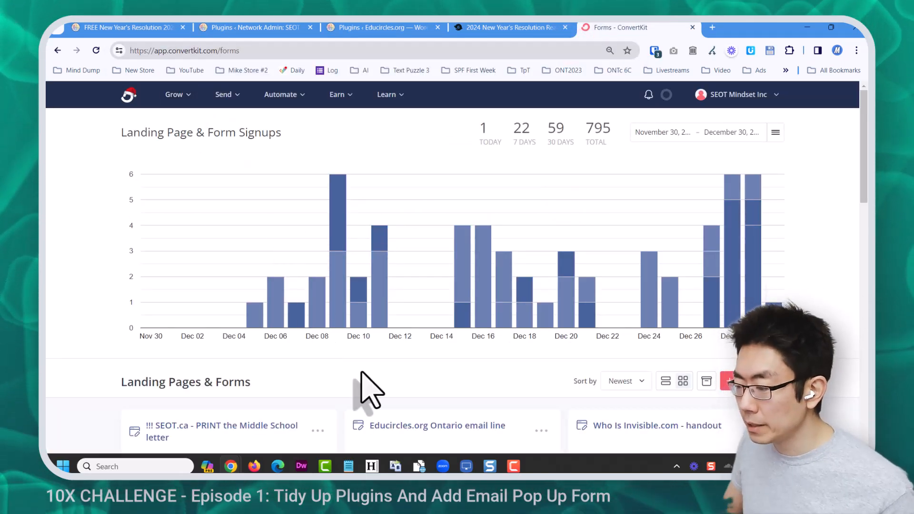
scroll(353, 384, "down", 1)
scroll(356, 388, "down", 2)
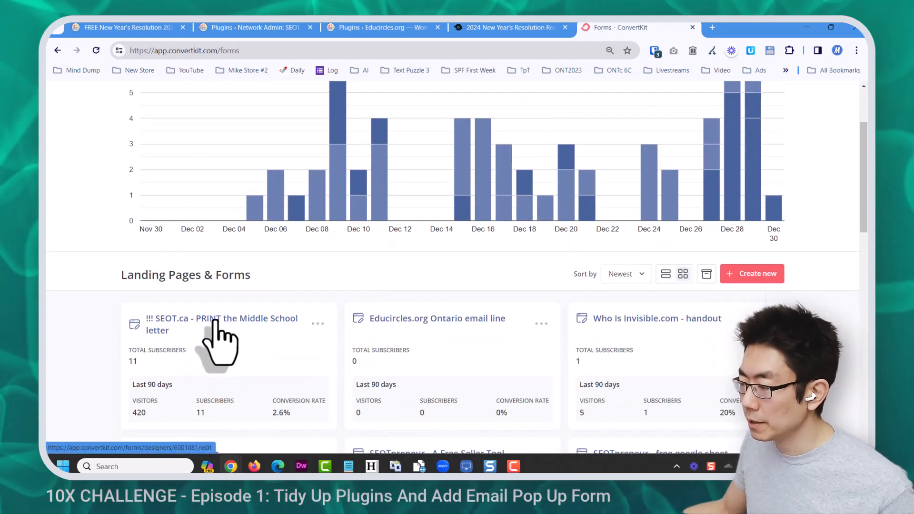
left_click(236, 324)
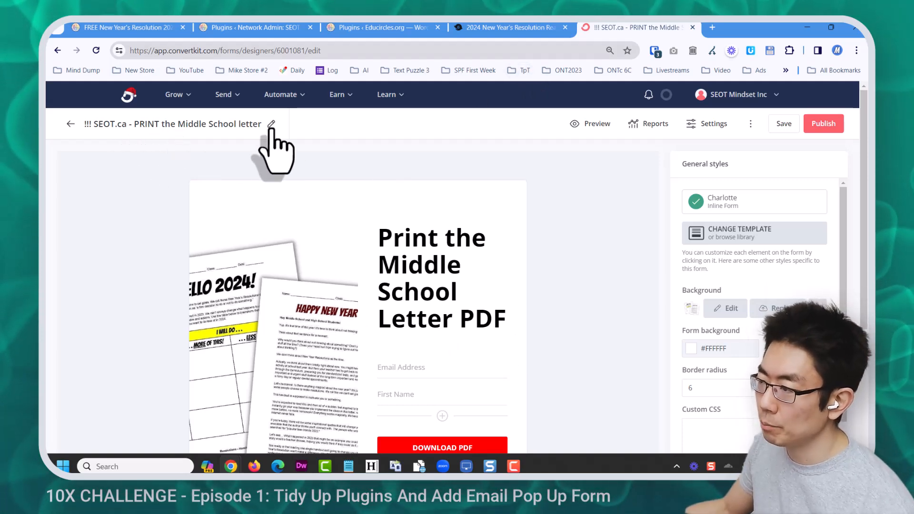
Open the Educircles New Year's Resolutions worksheet page for editing and find the embedded Middle School Letter PDF form.
left_click(481, 28)
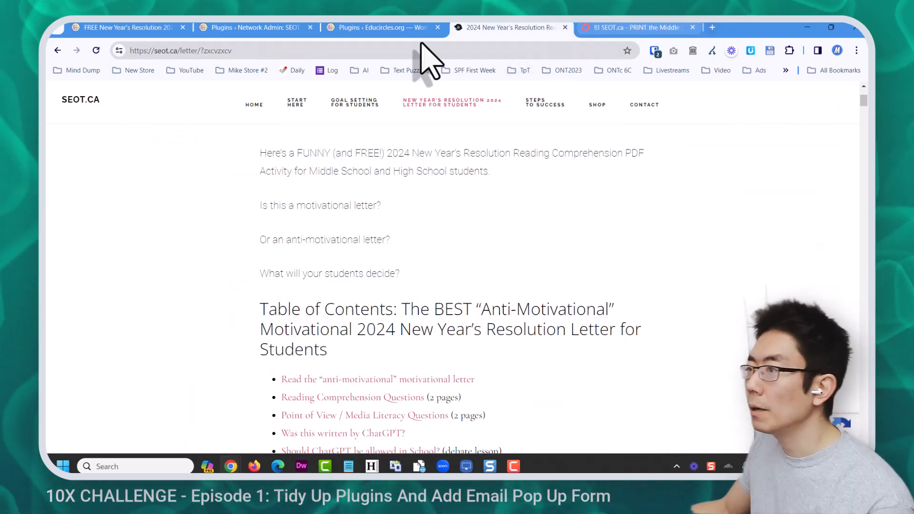
left_click(81, 29)
scroll(457, 343, "up", 10)
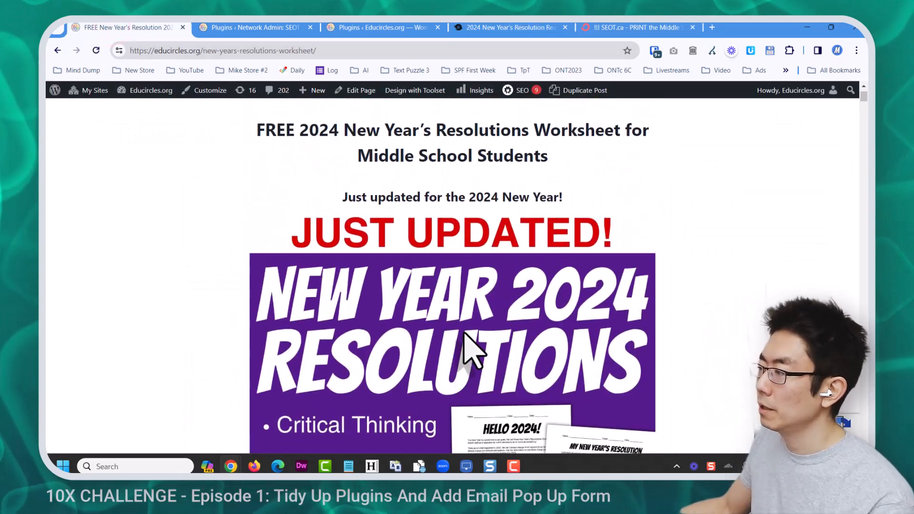
left_click(365, 88)
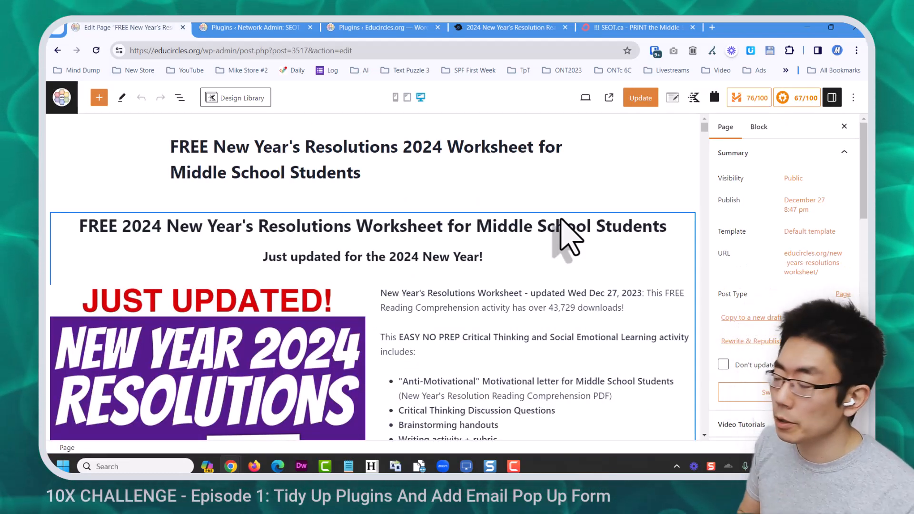
scroll(563, 187, "down", 7)
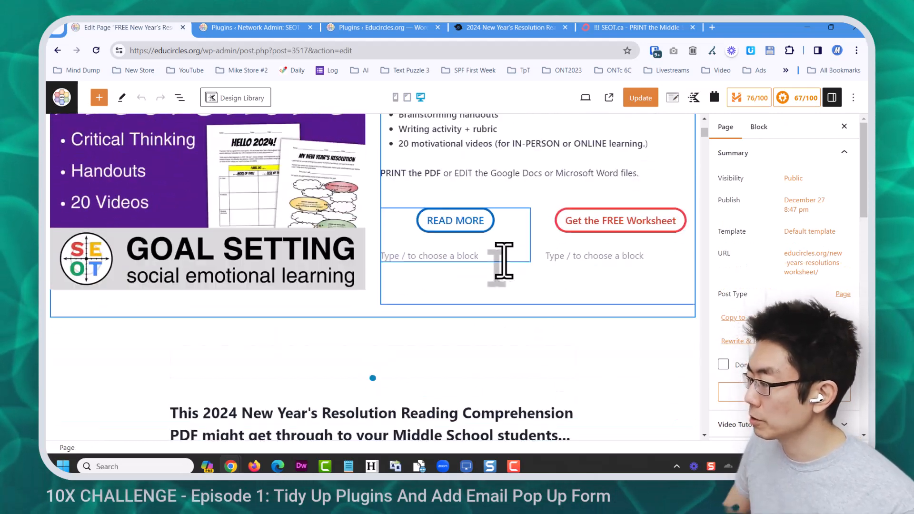
scroll(376, 295, "down", 10)
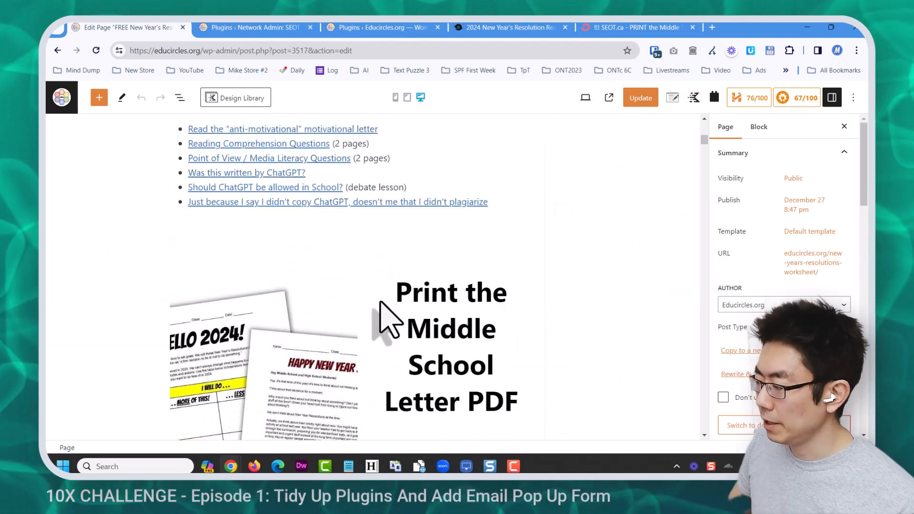
View the published New Year's Resolutions worksheet page and examine its embedded sign-up form and the rest of the post.
left_click(608, 98)
scroll(561, 296, "down", 20)
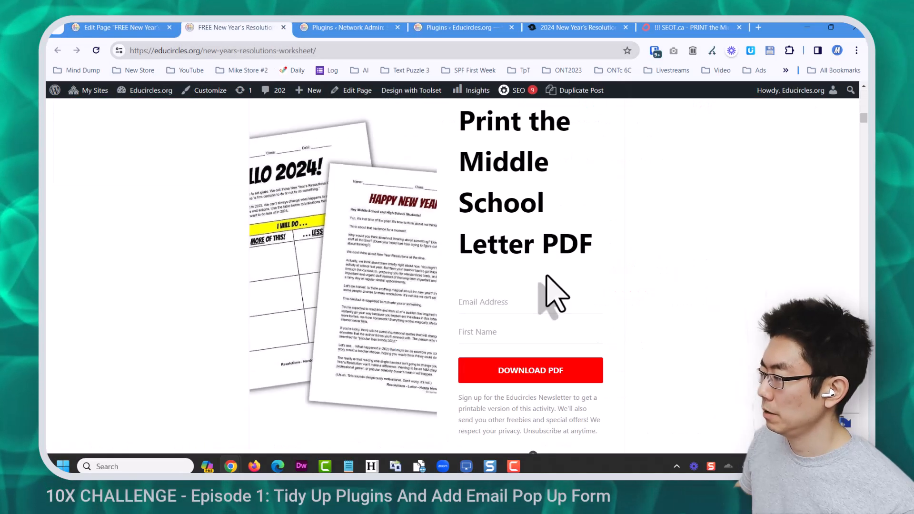
scroll(581, 257, "down", 8)
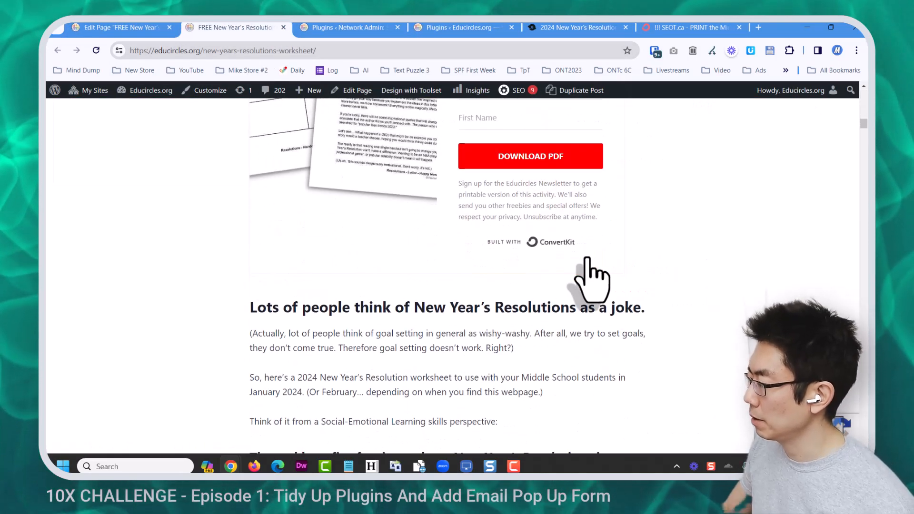
scroll(602, 286, "down", 15)
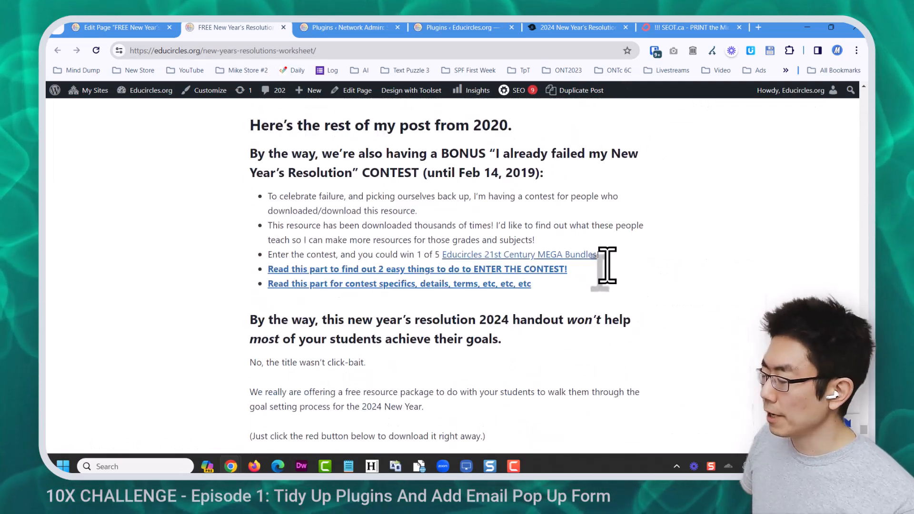
key("Home")
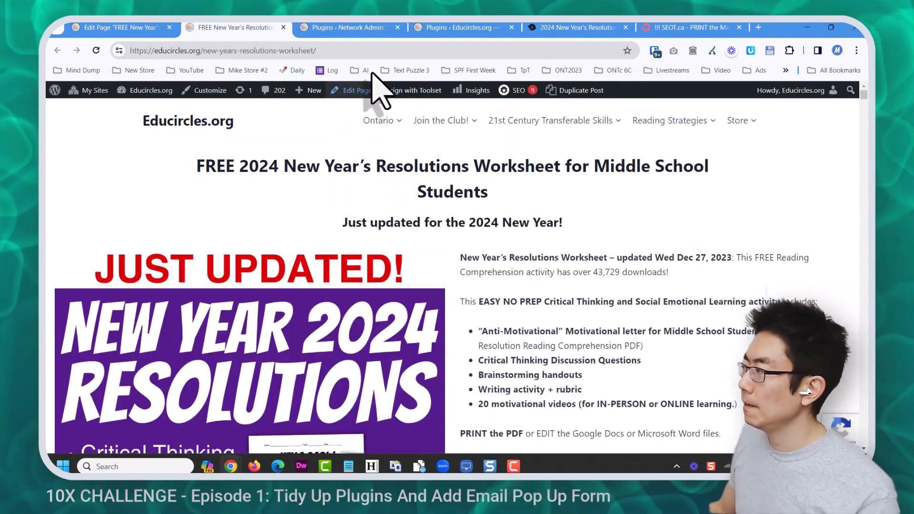
Duplicate the SEOT.ca Middle School letter form in ConvertKit and check the template library for the copy.
left_click(676, 29)
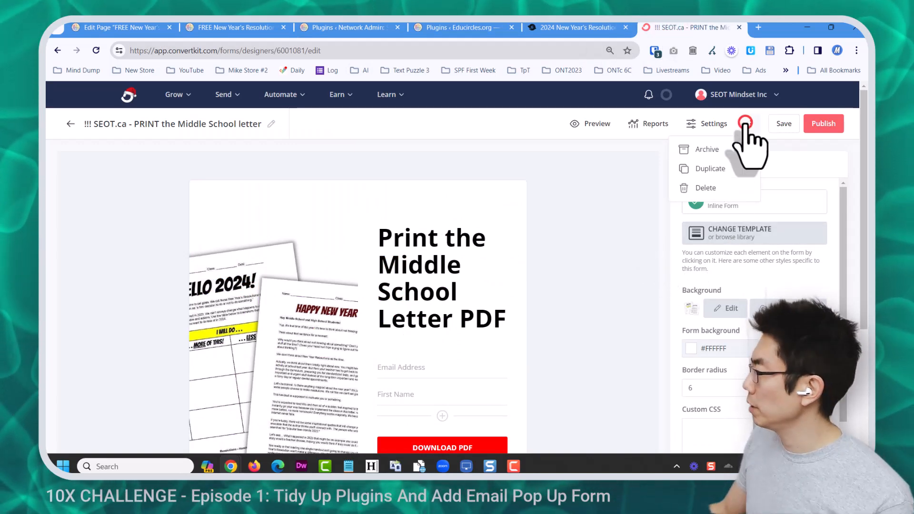
left_click(715, 170)
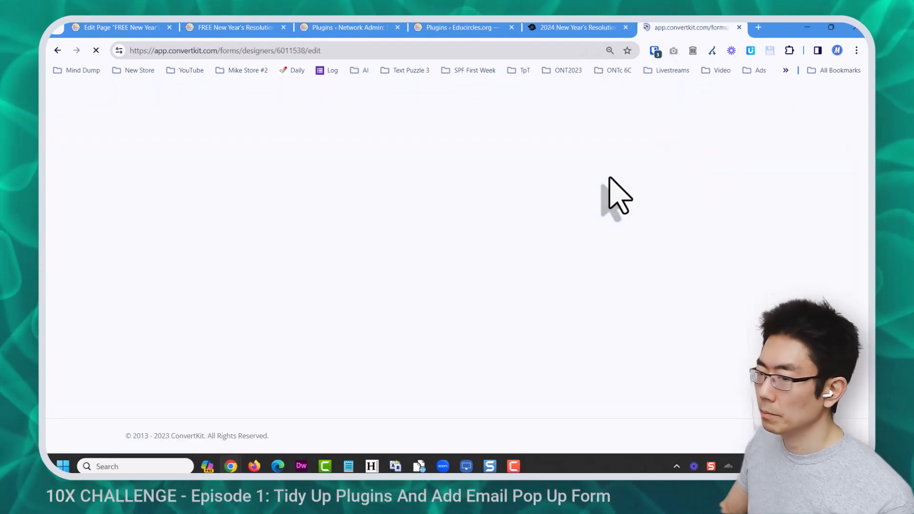
left_click(739, 232)
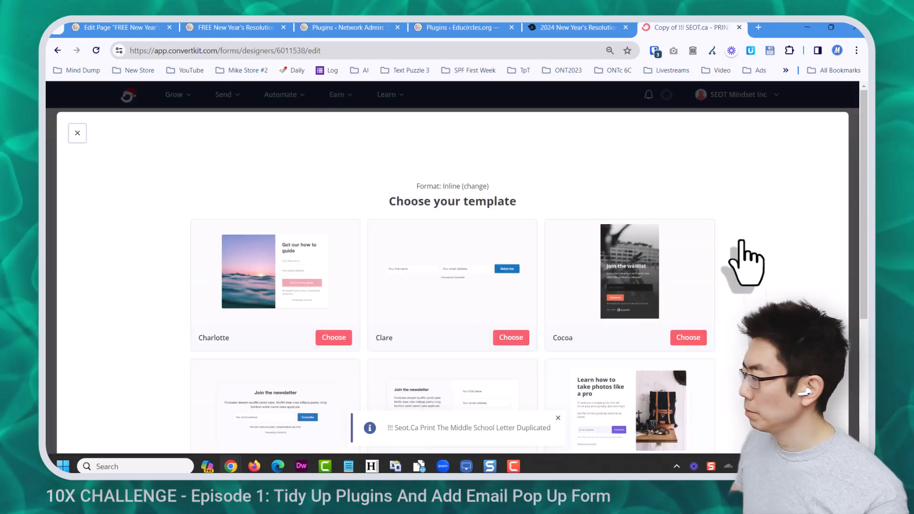
left_click(519, 105)
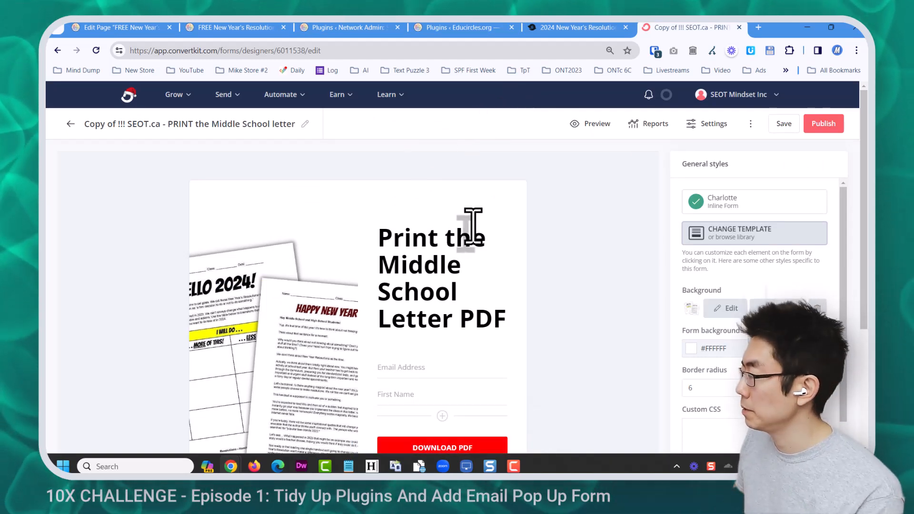
Create a new ConvertKit form in a separate tab, using the Slide in format and the Powell template.
left_click(180, 94)
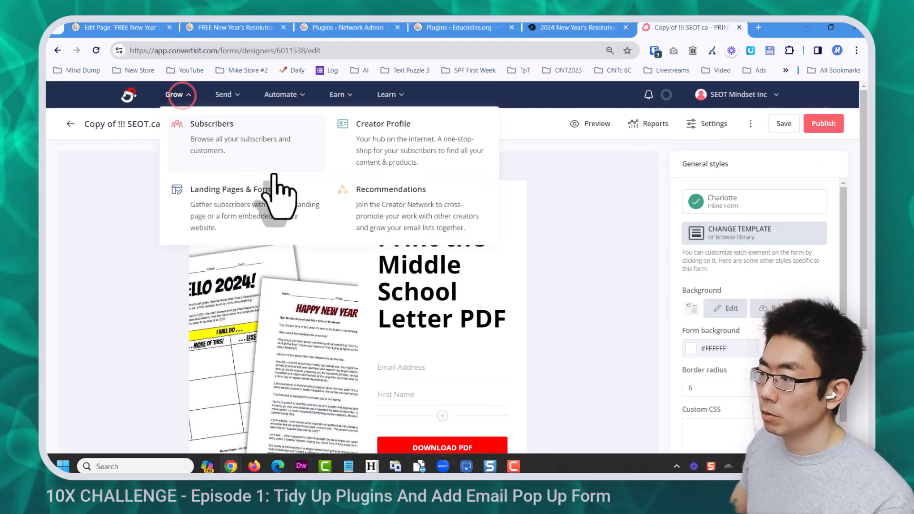
right_click(280, 197)
left_click(291, 203)
left_click(685, 27)
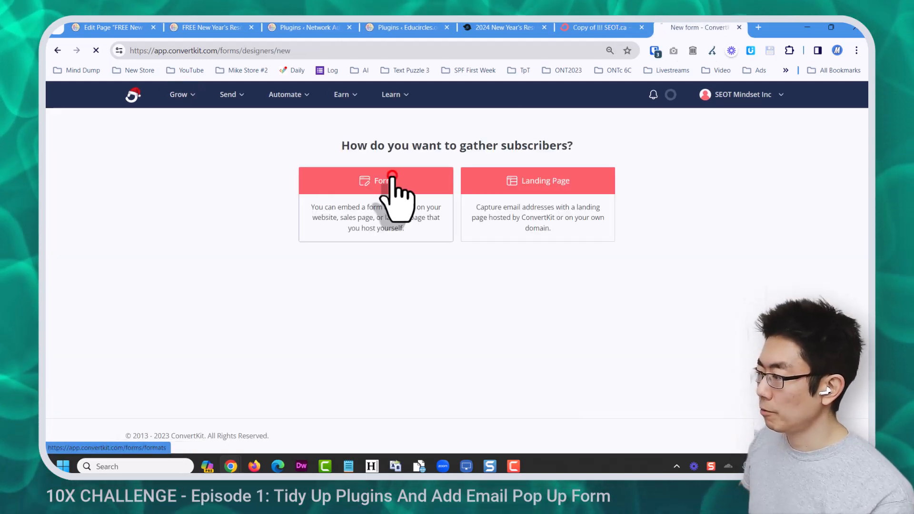
left_click(392, 174)
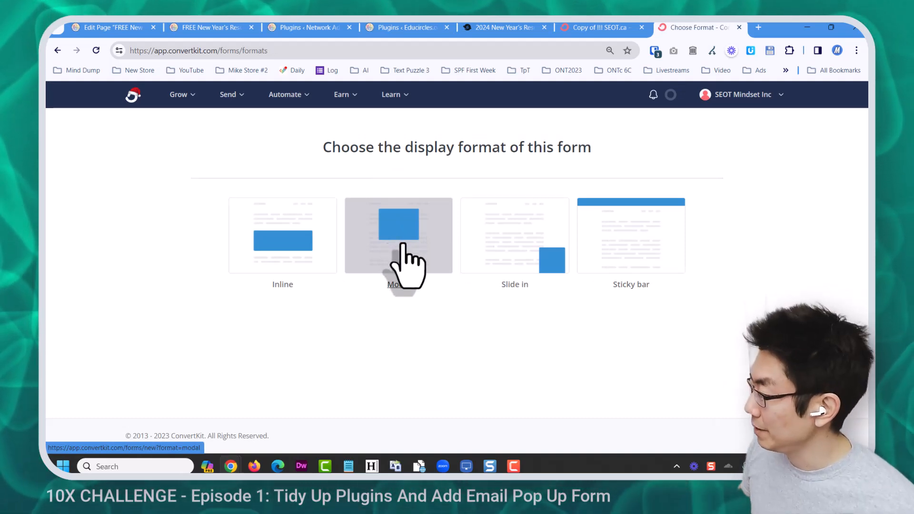
left_click(515, 232)
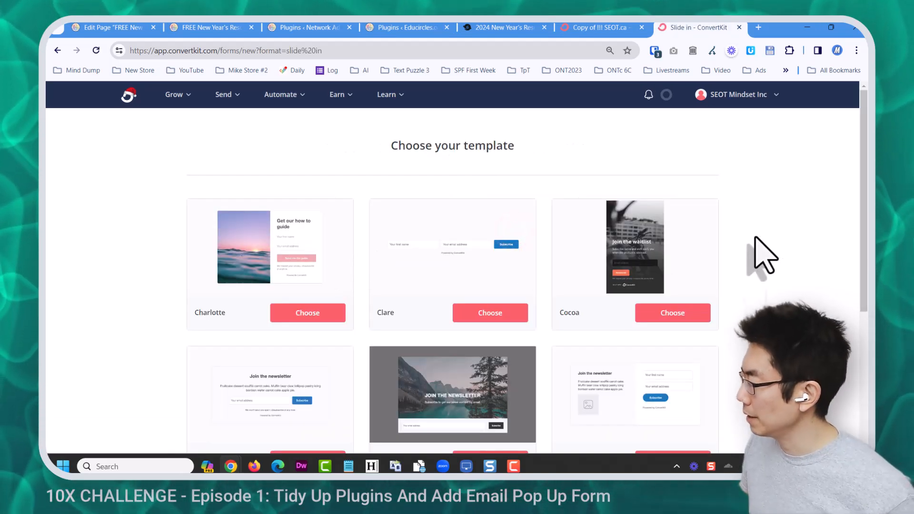
scroll(304, 283, "down", 5)
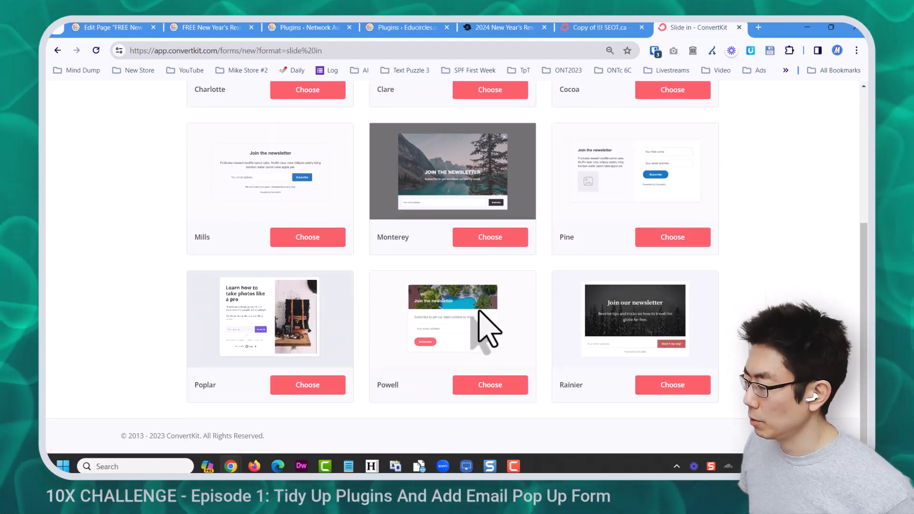
left_click(490, 383)
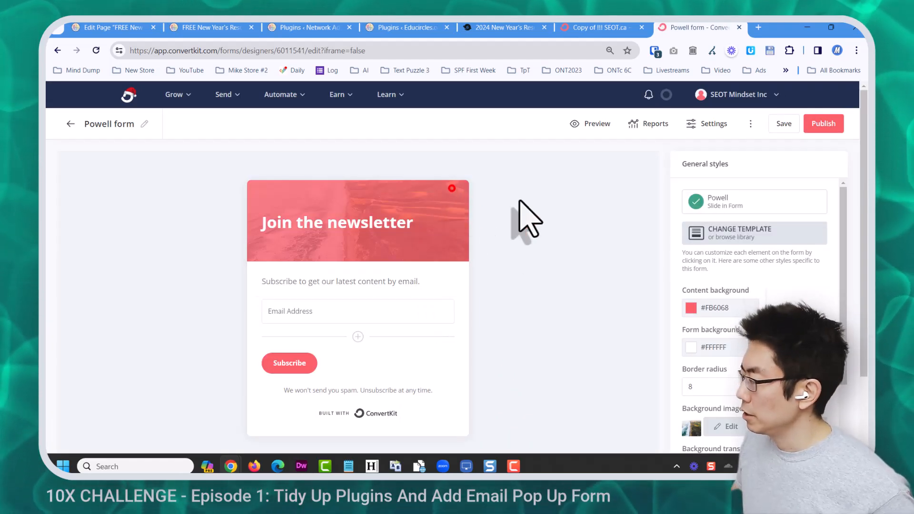
Replace the Powell form's background image with the uploaded HELLO 2024 worksheet picture and raise the background transparency until the red tint is gone.
scroll(429, 300, "down", 3)
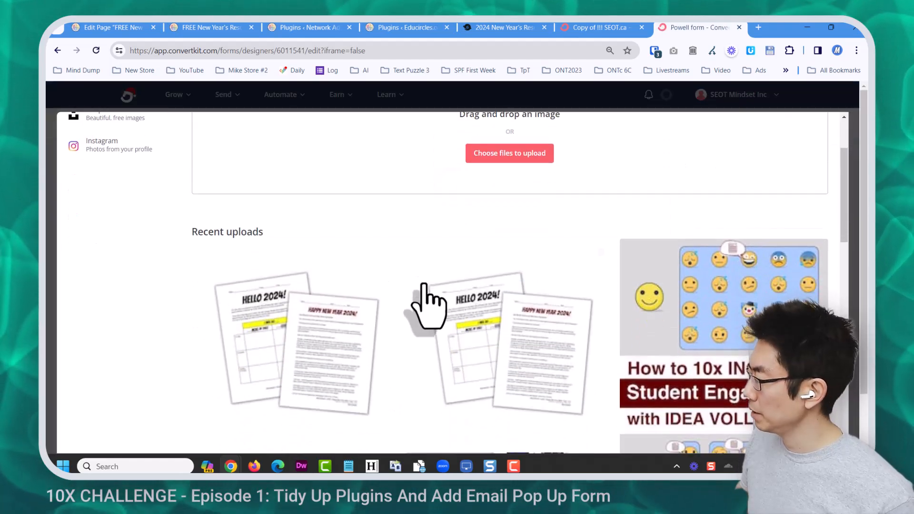
left_click(286, 333)
left_click(736, 308)
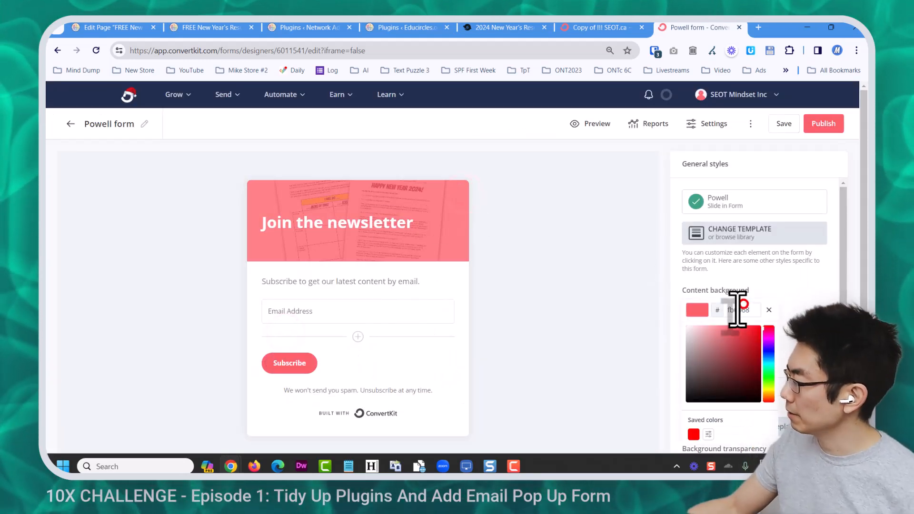
scroll(732, 398, "down", 3)
left_click_drag(712, 305, 826, 305)
Delete the "Join the newsletter" heading and add blank lines in its place so the full worksheet image fits in the header.
left_click(395, 222)
triple_click(395, 223)
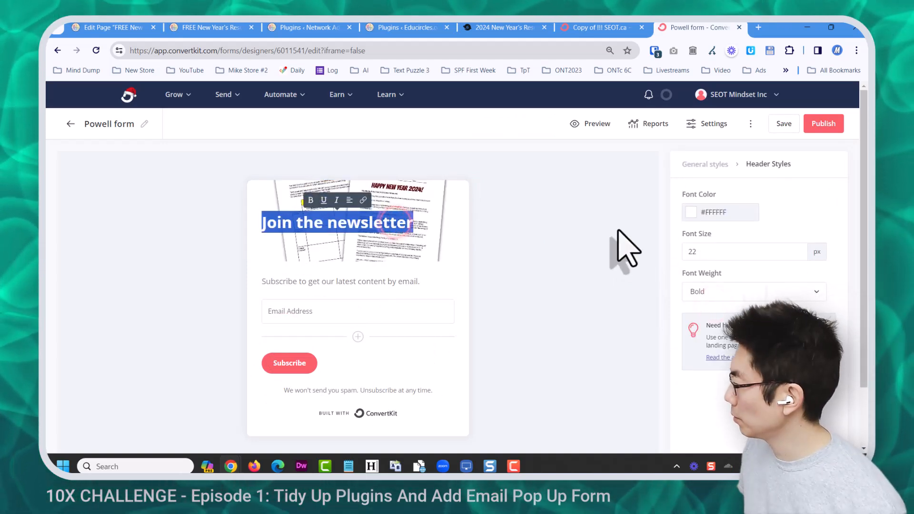
key("BackSpace")
left_click(552, 233)
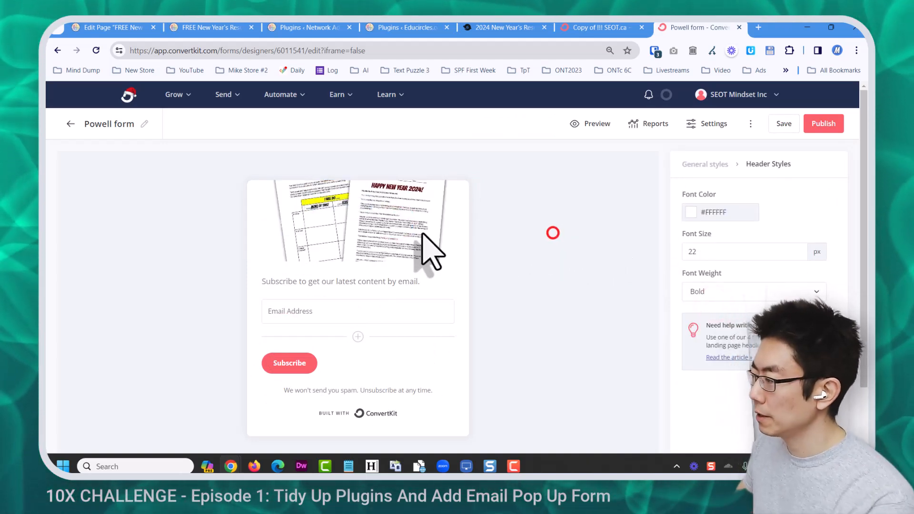
left_click(344, 226)
key("Return")
key("Return")
key("Return")
key("Return")
key("Return")
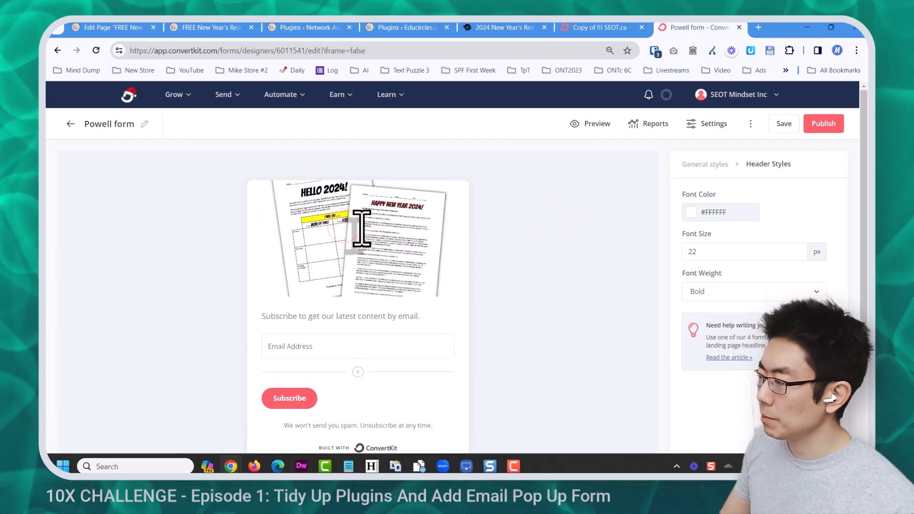
key("Return")
Replace the subheader text with "Get the FREE New Years Resolution Letter for Middle School Students".
type("Get")
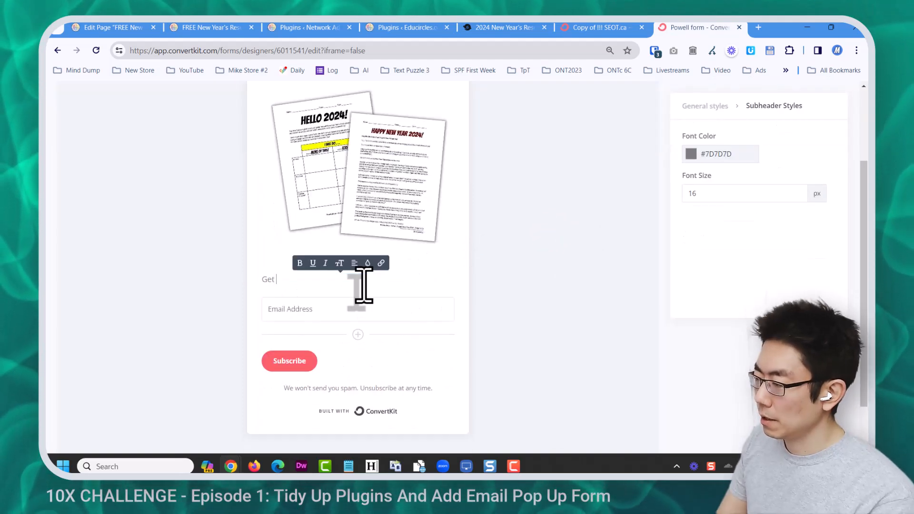
type(" the FREE New Years Resolution Letter")
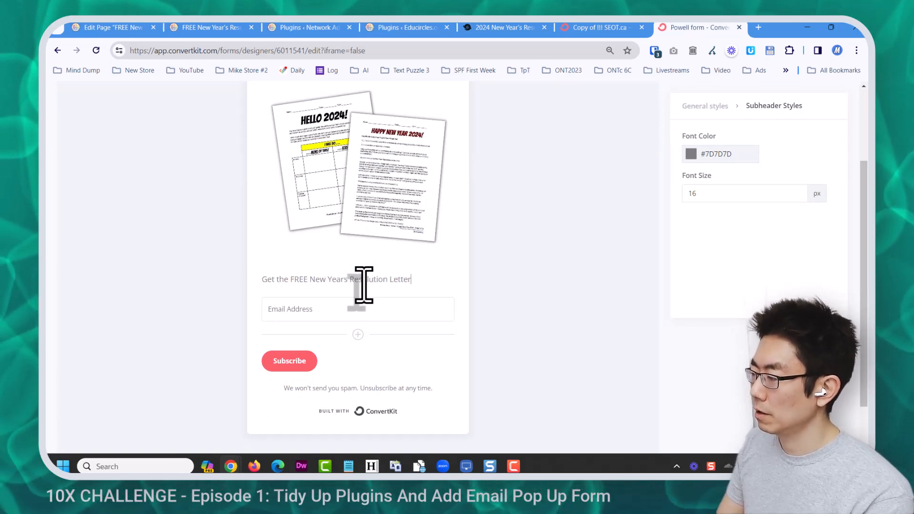
type(" School Students")
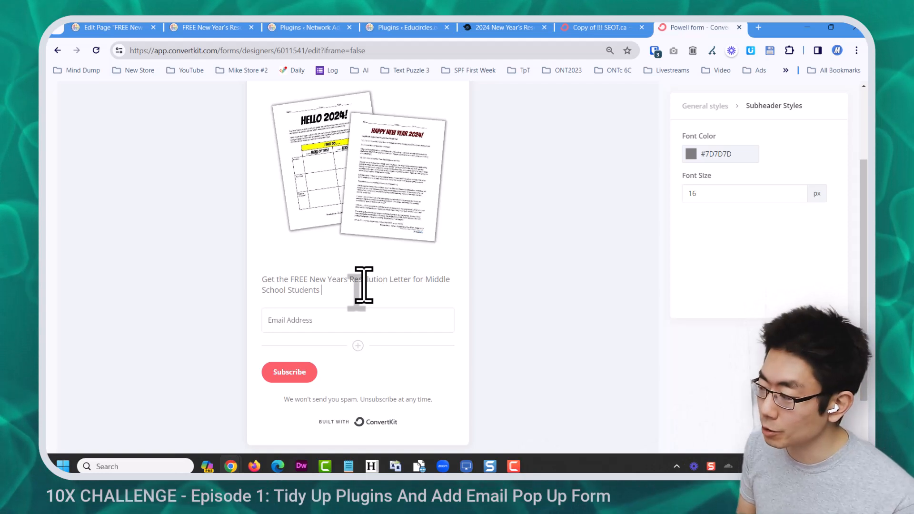
Format the subheader text in black (#000000) and enlarge it to a headline size.
triple_click(363, 285)
left_click(688, 153)
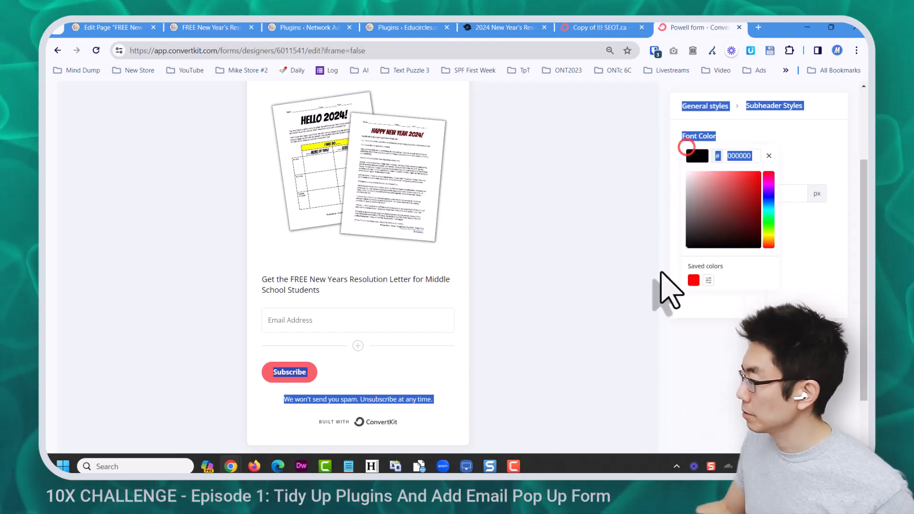
left_click(545, 261)
triple_click(378, 280)
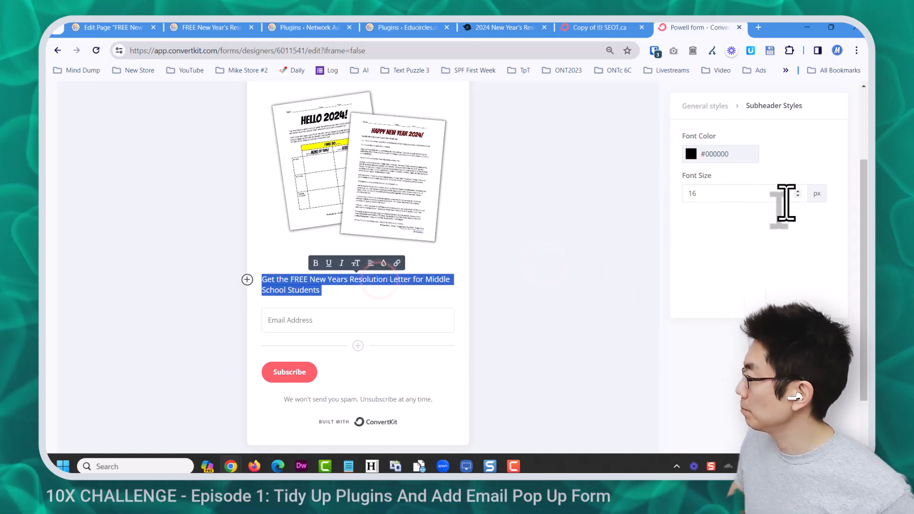
scroll(363, 257, "down", 2)
left_click(363, 257)
left_click(492, 269)
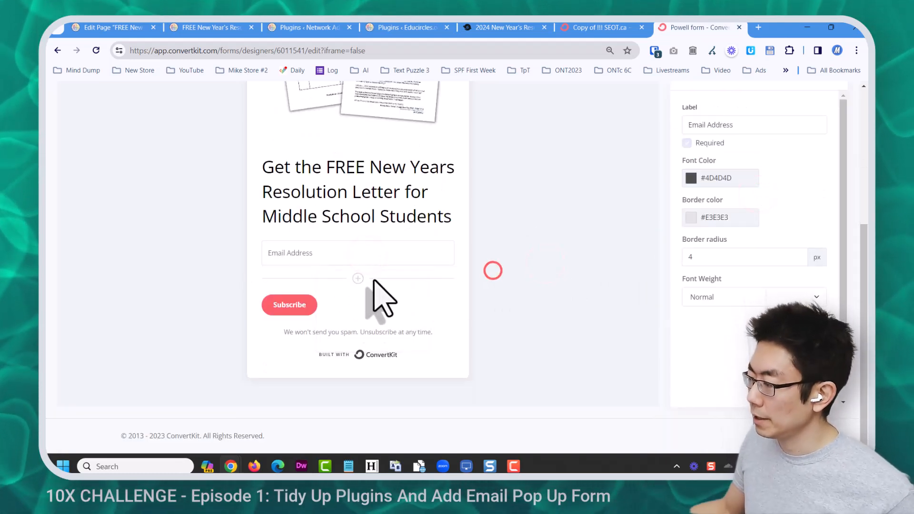
Add a First Name field below the Email Address field.
left_click(358, 278)
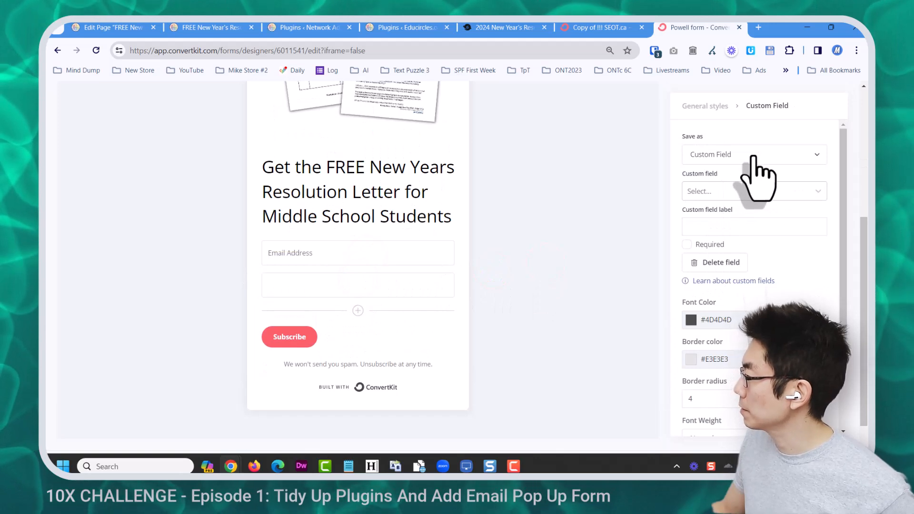
left_click(756, 182)
left_click(758, 191)
left_click(735, 210)
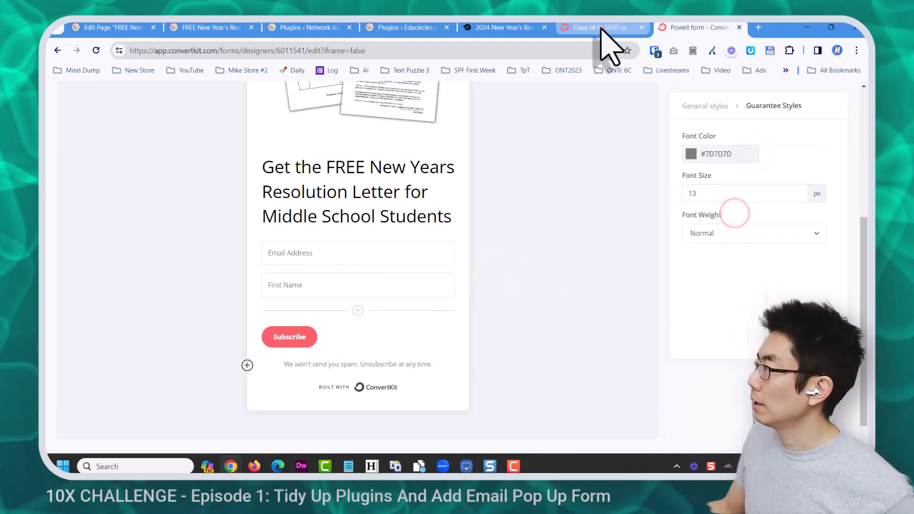
Copy the newsletter disclaimer from the duplicated SEOT.ca form and paste it over the Powell form's guarantee text.
left_click(601, 28)
scroll(555, 330, "down", 4)
double_click(413, 309)
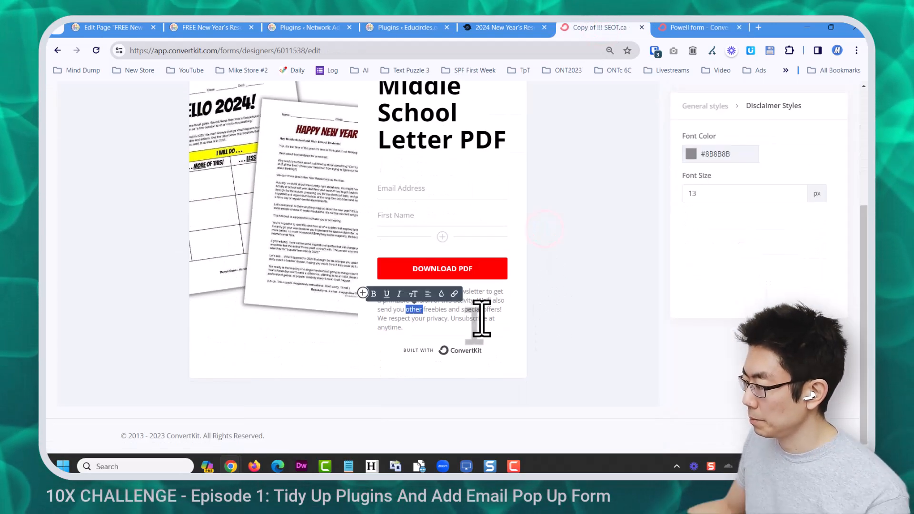
left_click_drag(413, 328, 363, 292)
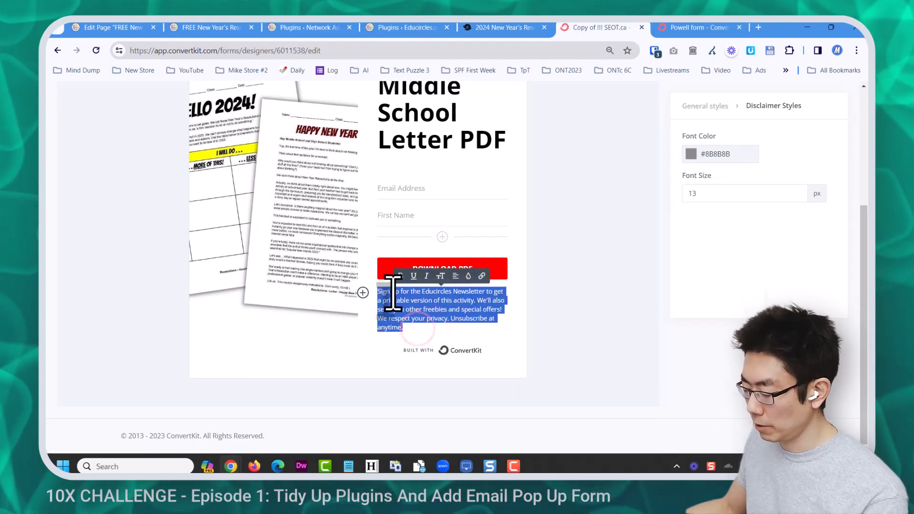
left_click(662, 29)
left_click(360, 367)
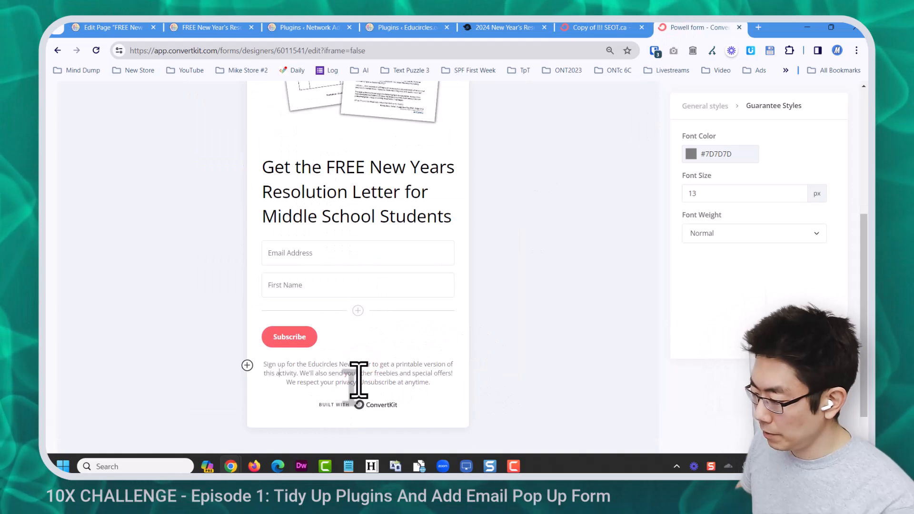
Insert "New Years Resolution" before "activity" in the disclaimer and start a new paragraph at "We respect your privacy".
type("ars Reso")
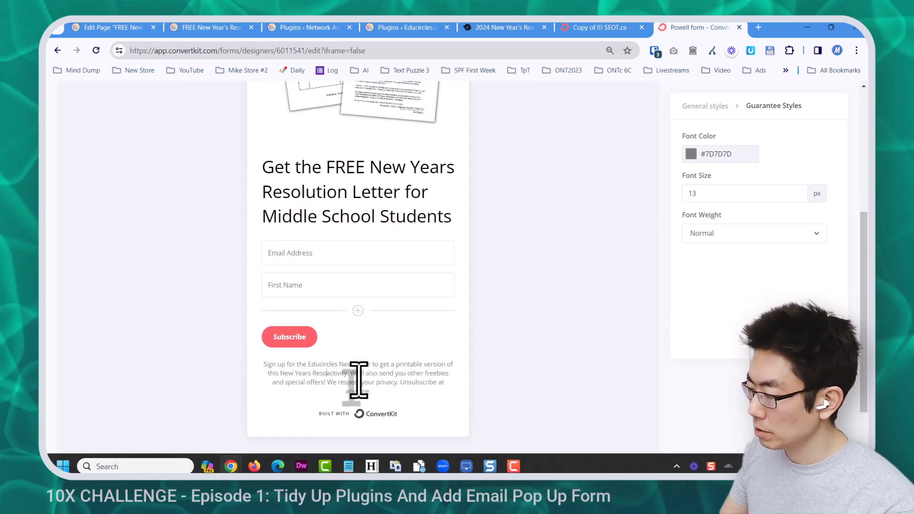
type("lution")
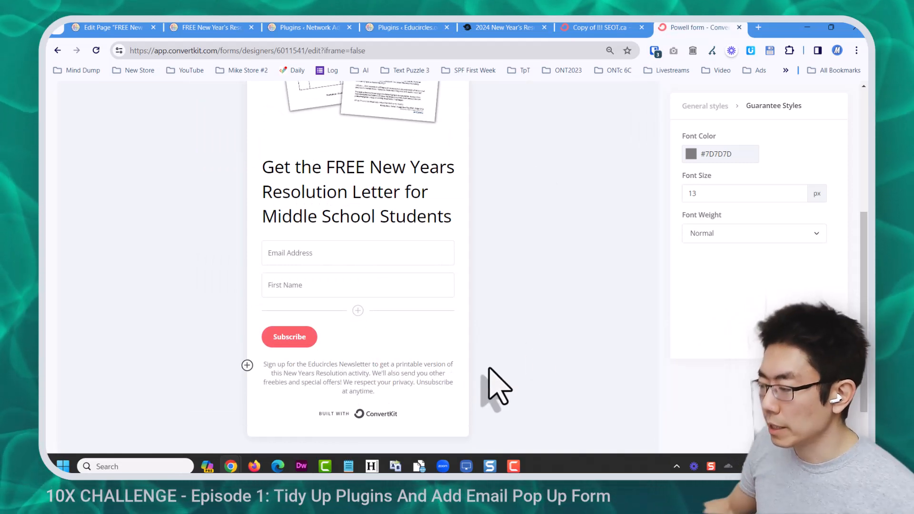
left_click(416, 383)
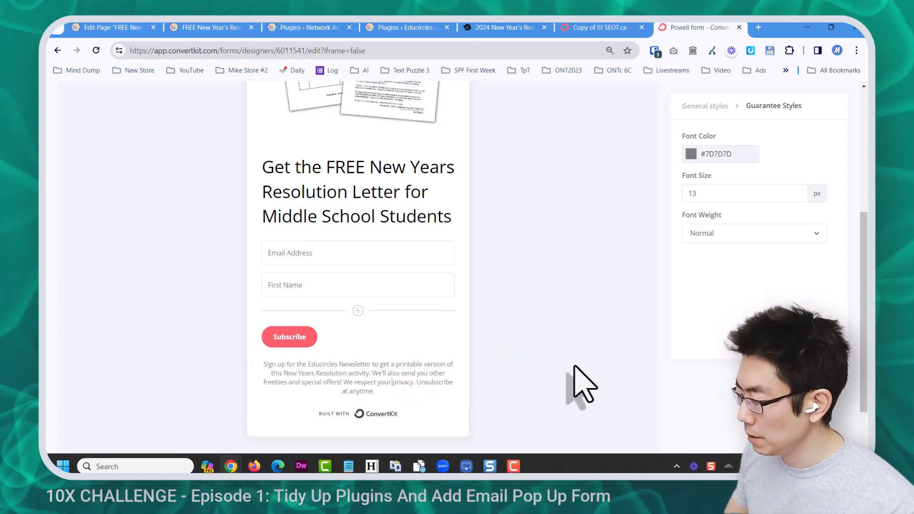
key("Return")
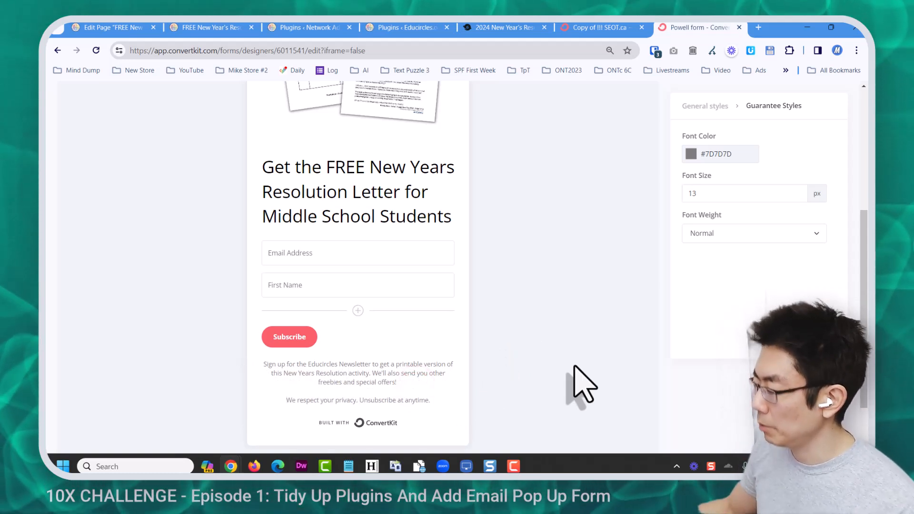
Open the Incentive section of the Powell form's settings.
scroll(538, 272, "up", 3)
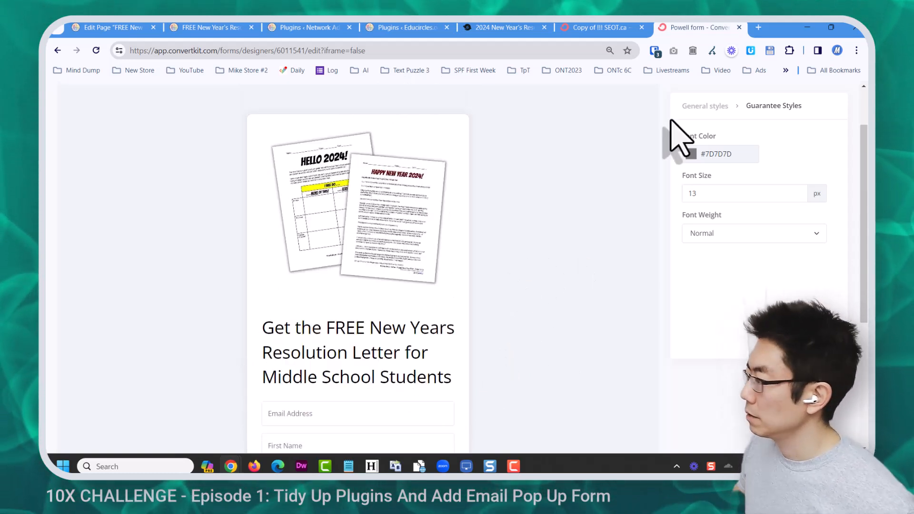
left_click(620, 172)
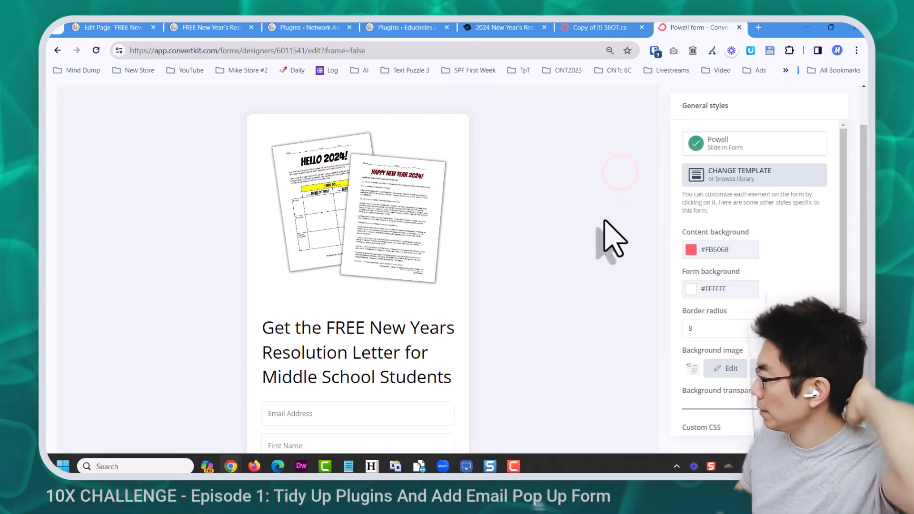
scroll(607, 266, "down", 3)
scroll(607, 295, "up", 5)
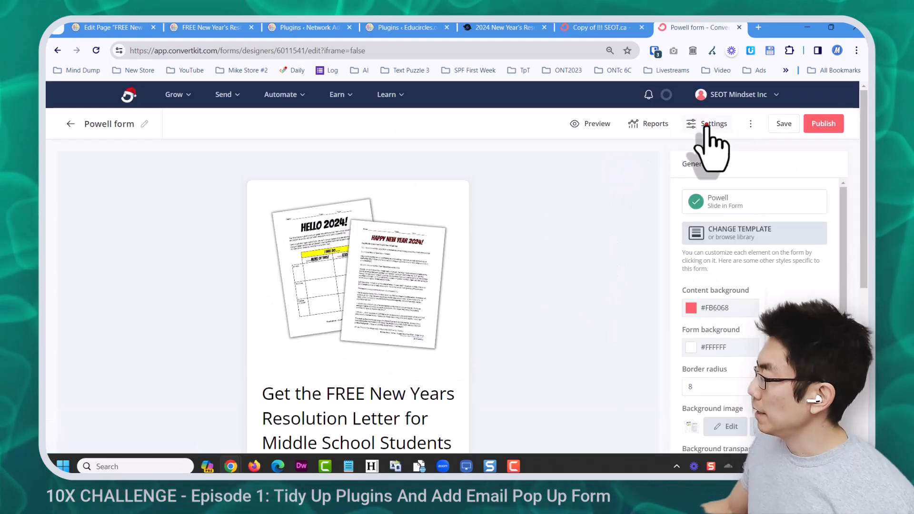
left_click(706, 125)
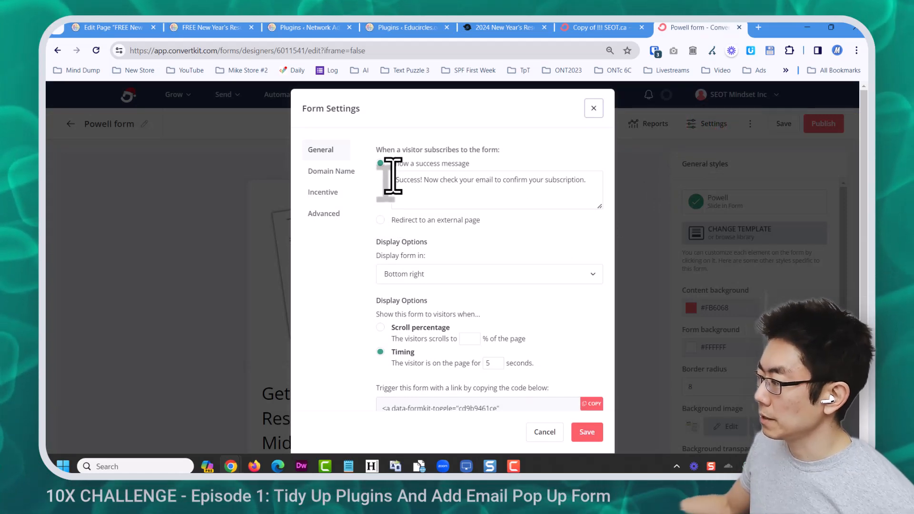
left_click(320, 191)
Copy the confirmation instructions from the duplicated SEOT.ca form's incentive email into the body of the Powell form's incentive email.
left_click(591, 28)
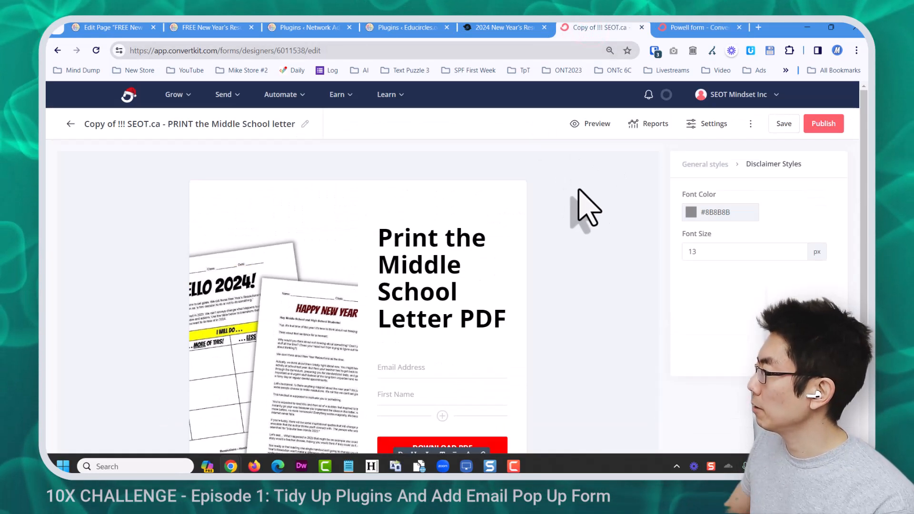
left_click(714, 124)
left_click(313, 273)
left_click(423, 232)
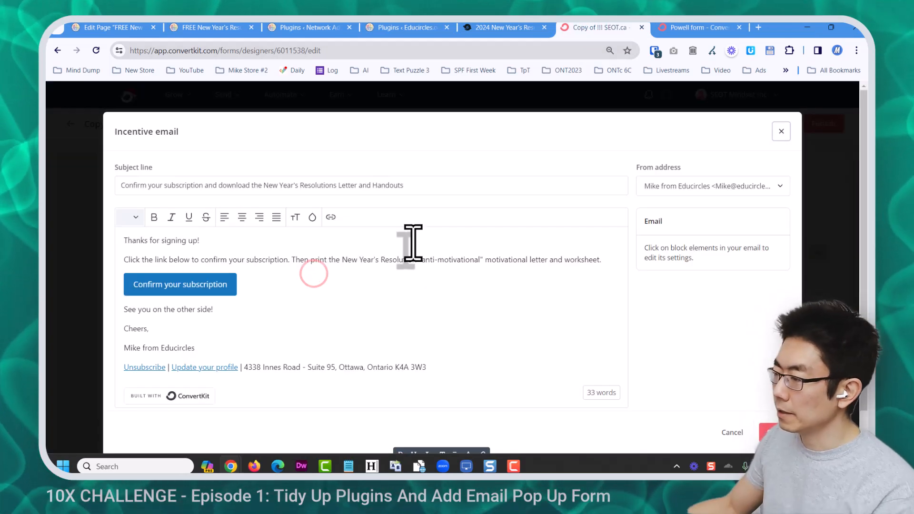
triple_click(266, 262)
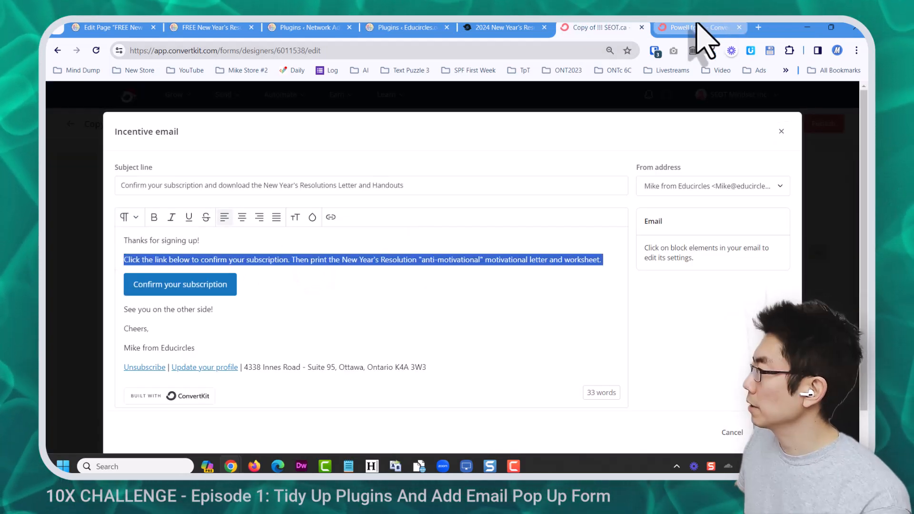
left_click(695, 28)
left_click(435, 231)
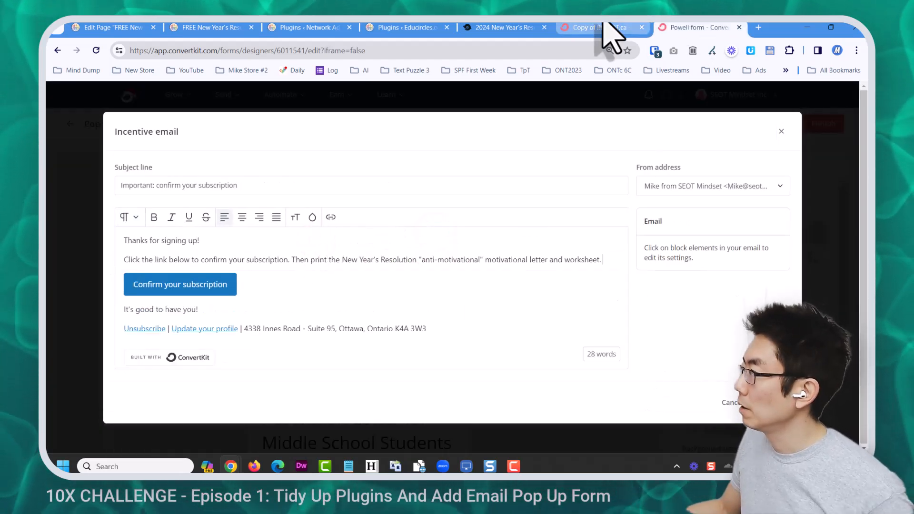
Replace the closing line below the confirmation button with the "See you on the other side!" sign-off copied from the duplicated form's email.
left_click(603, 25)
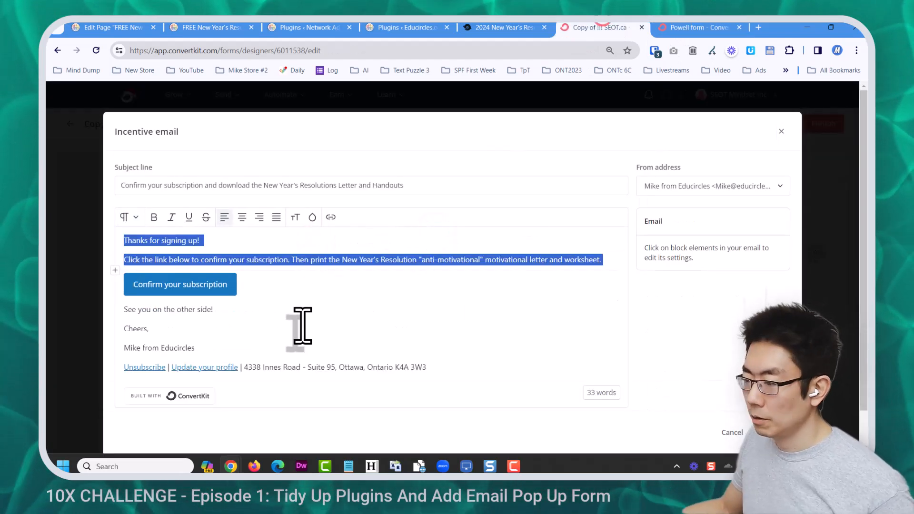
mouse_move(240, 348)
left_mouse_down()
mouse_move(159, 319)
mouse_move(176, 310)
left_mouse_up()
key("ctrl+c")
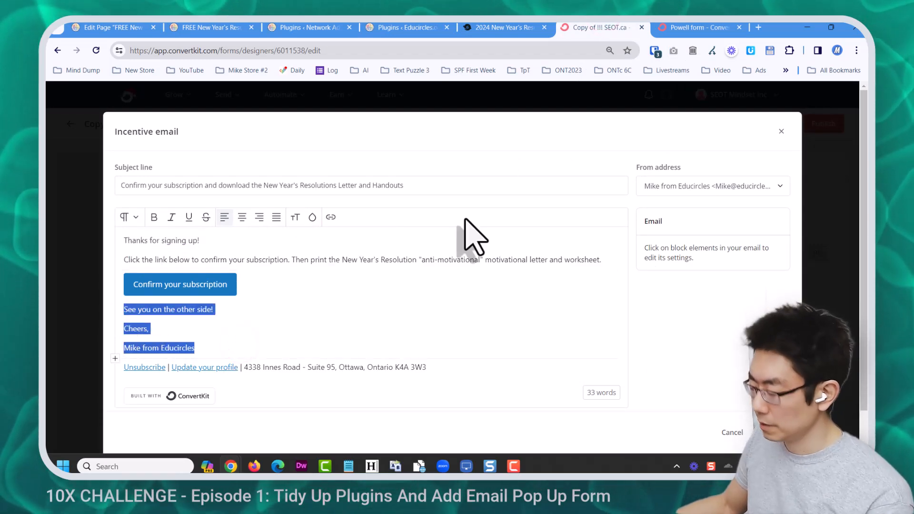
left_click(721, 27)
key("ctrl+v")
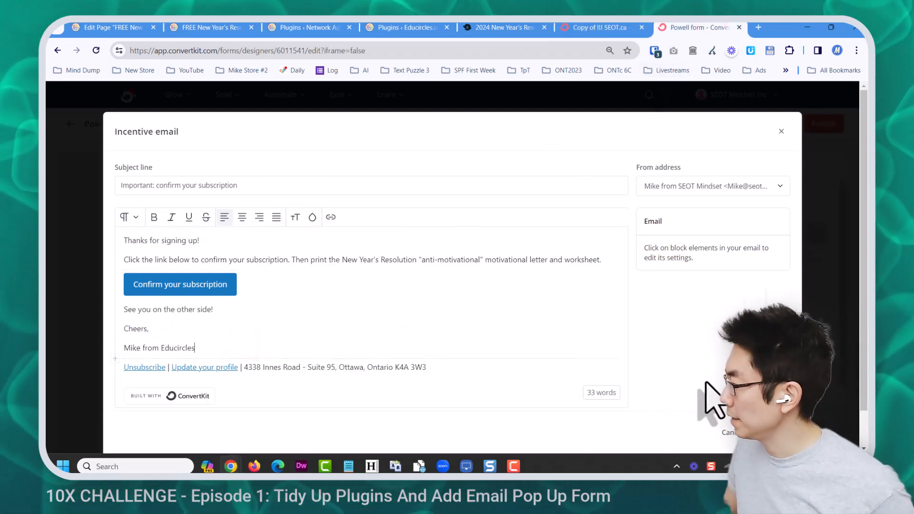
Set the sender to the Educircles address and the subject to "Confirm your subscription and download the New Year's Resolutions Letter and Handouts".
left_click(720, 188)
left_click(717, 254)
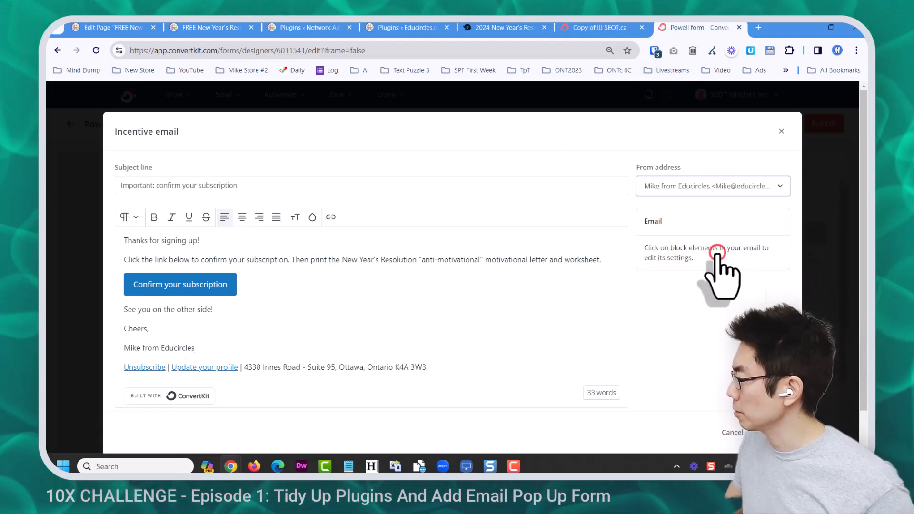
key("ctrl+shift+Tab")
key("ctrl+Tab")
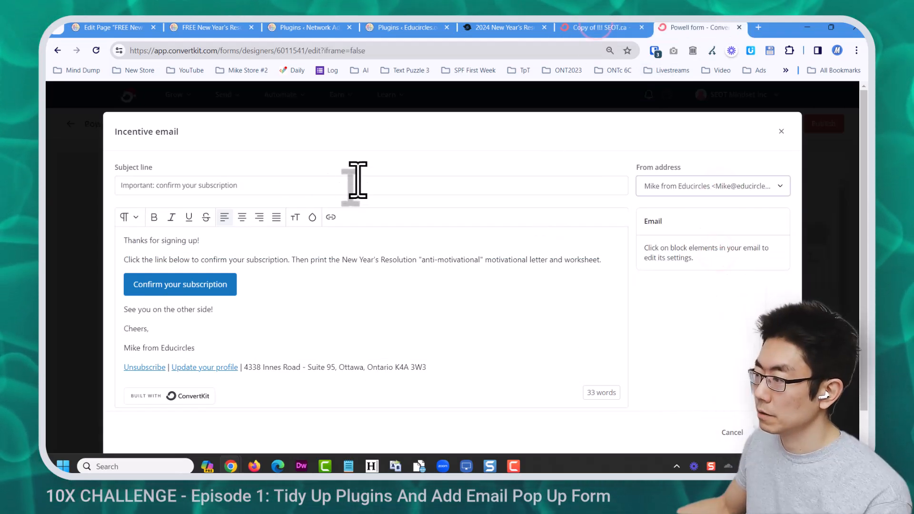
left_click(357, 181)
key("ctrl+a")
left_click(370, 185)
key("ctrl+a")
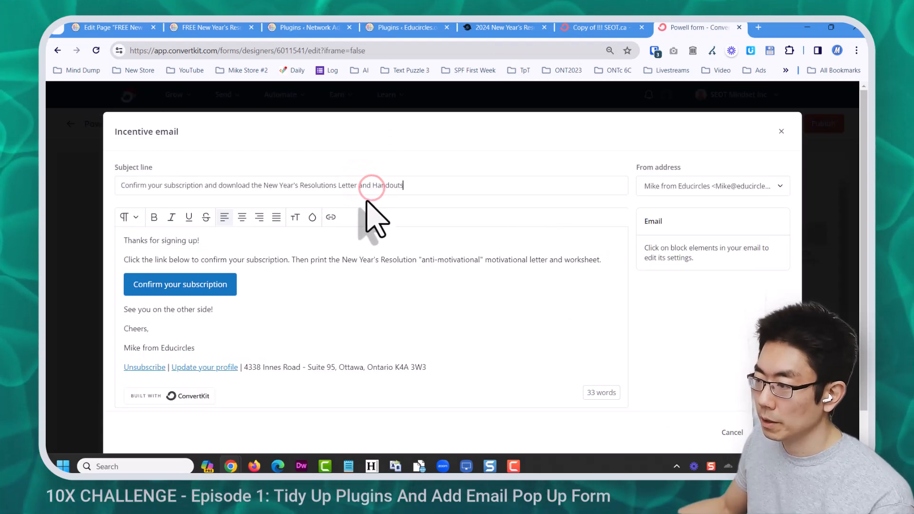
type("Confirm your subscription and download the New Year's Resolutions Letter and Handouts")
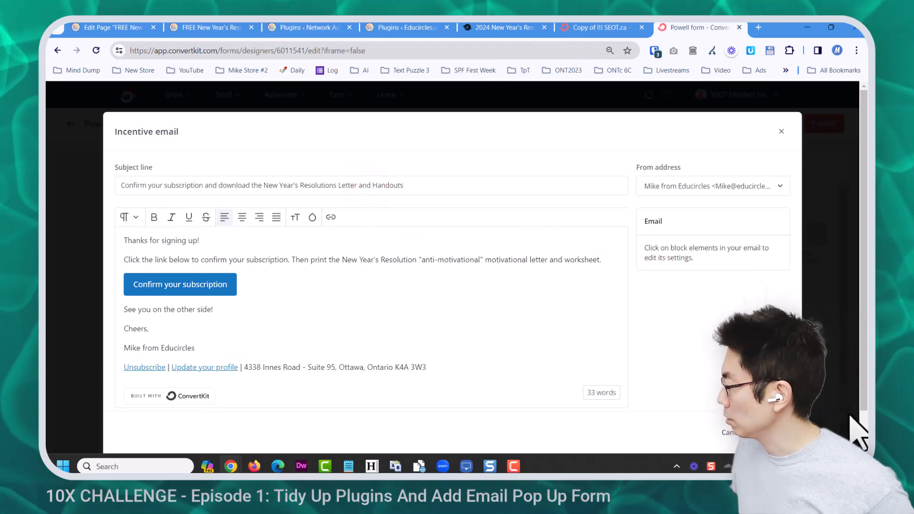
Save the contents of the Powell form's incentive email.
left_click(767, 432)
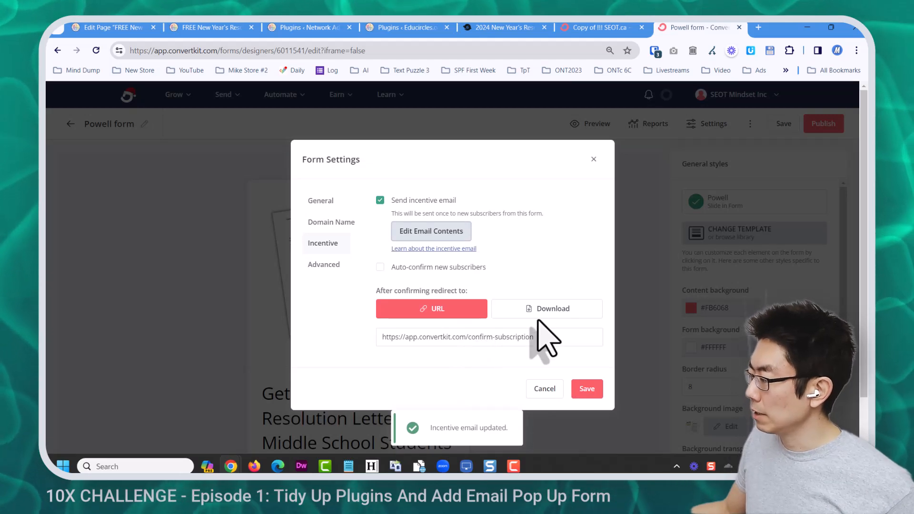
left_click(602, 27)
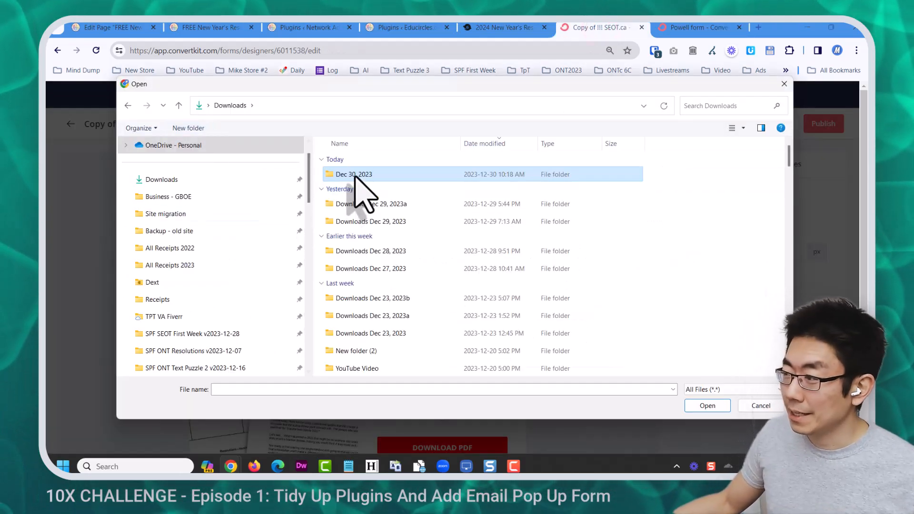
double_click(354, 175)
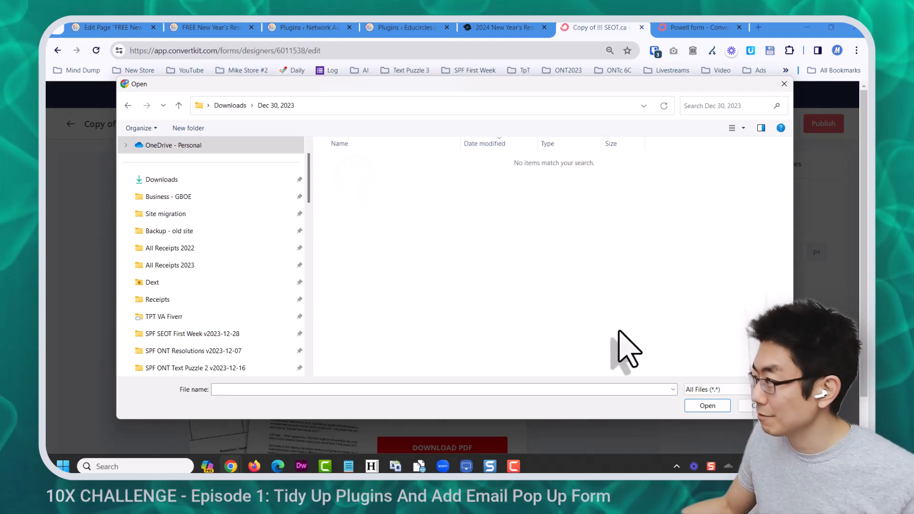
left_click(761, 406)
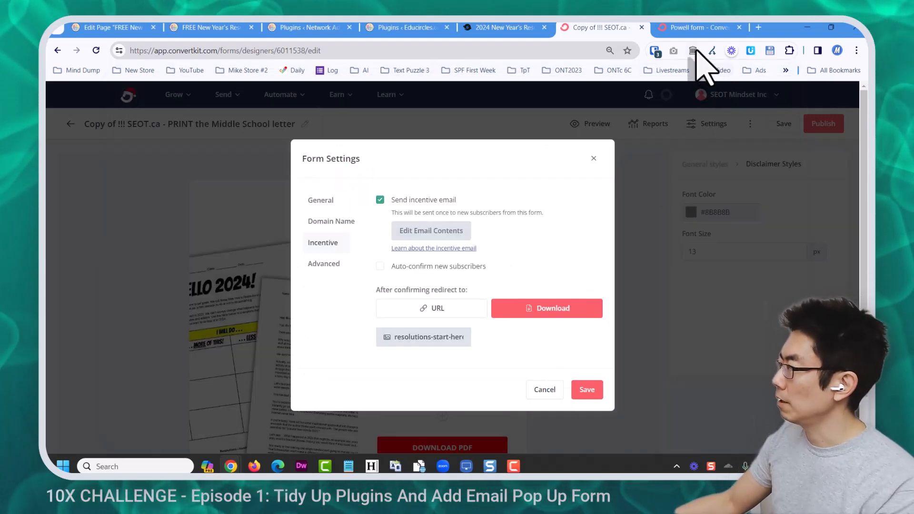
Make the Powell form deliver the resolutions-start-here file as a download after confirmation, and save the form settings.
left_click(711, 27)
left_click(551, 312)
left_click(417, 337)
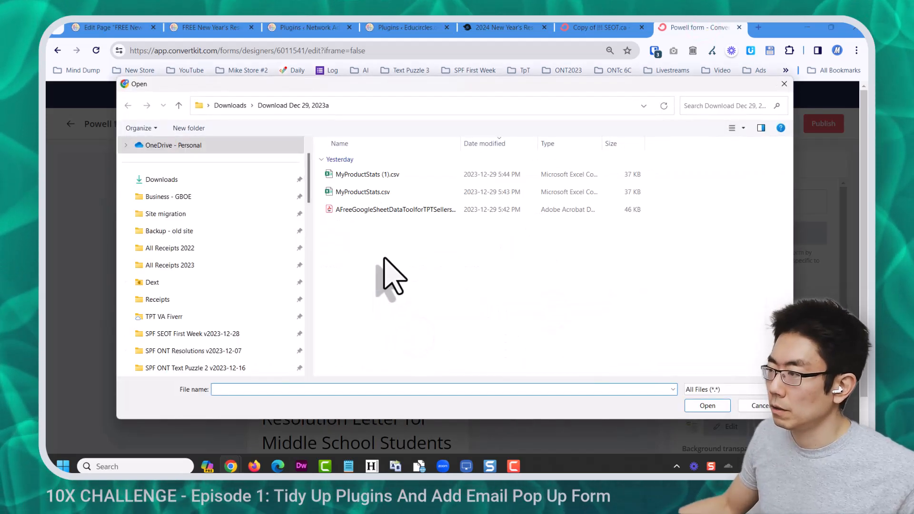
double_click(350, 258)
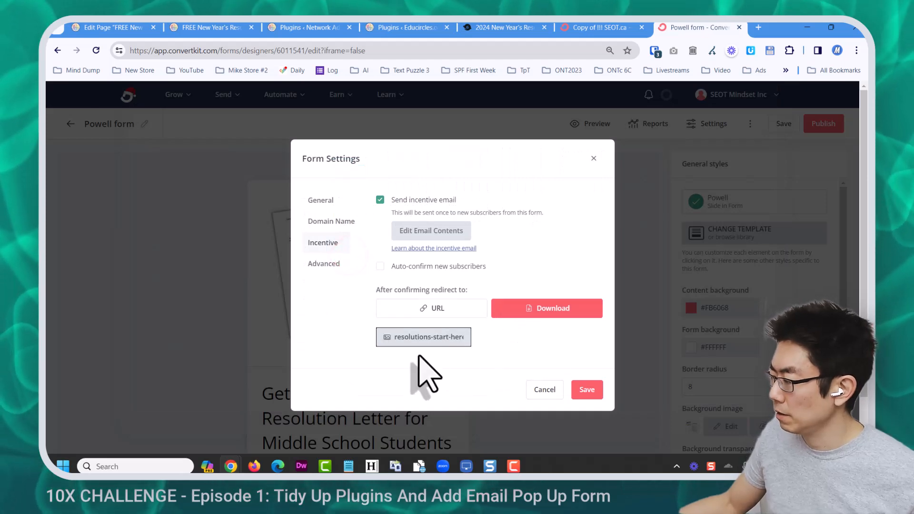
left_click(589, 388)
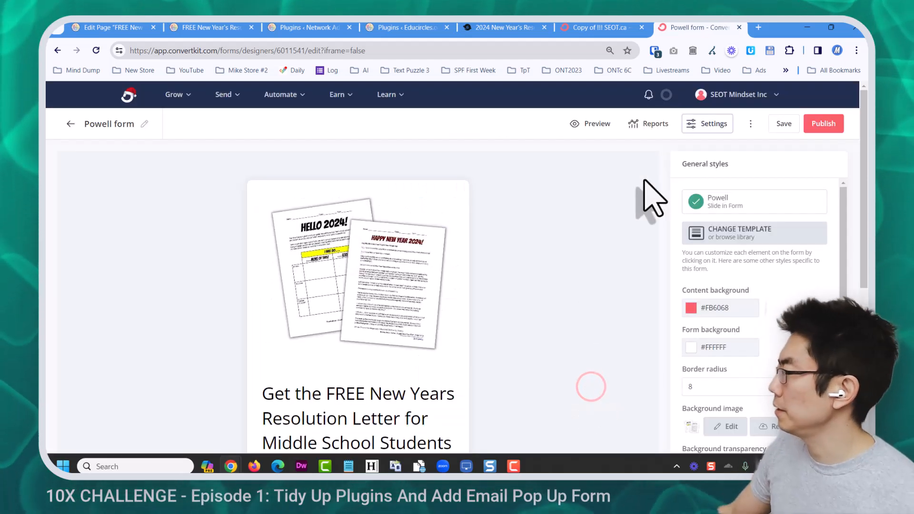
Preview the Powell form and check its image, heading, sign-up fields and disclaimer text.
left_click(593, 125)
scroll(597, 248, "down", 5)
scroll(597, 247, "up", 5)
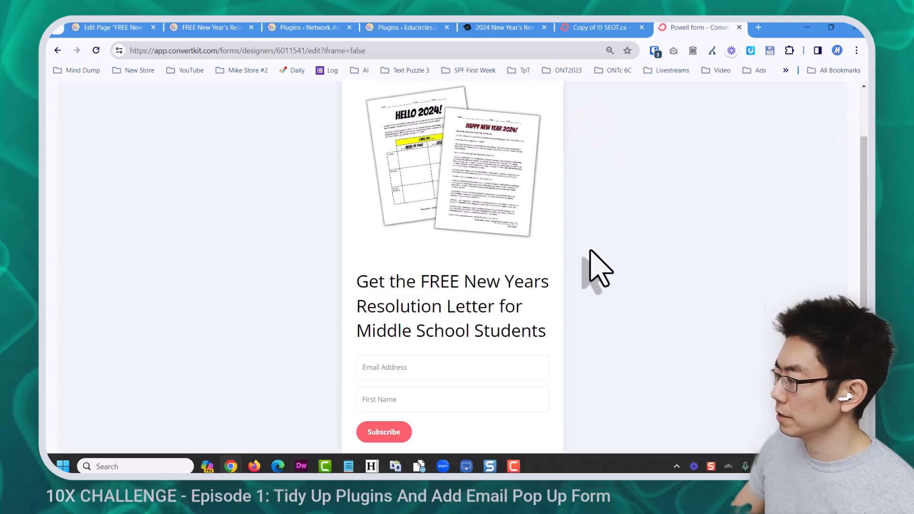
scroll(667, 221, "down", 1)
scroll(662, 233, "up", 1)
scroll(653, 219, "down", 5)
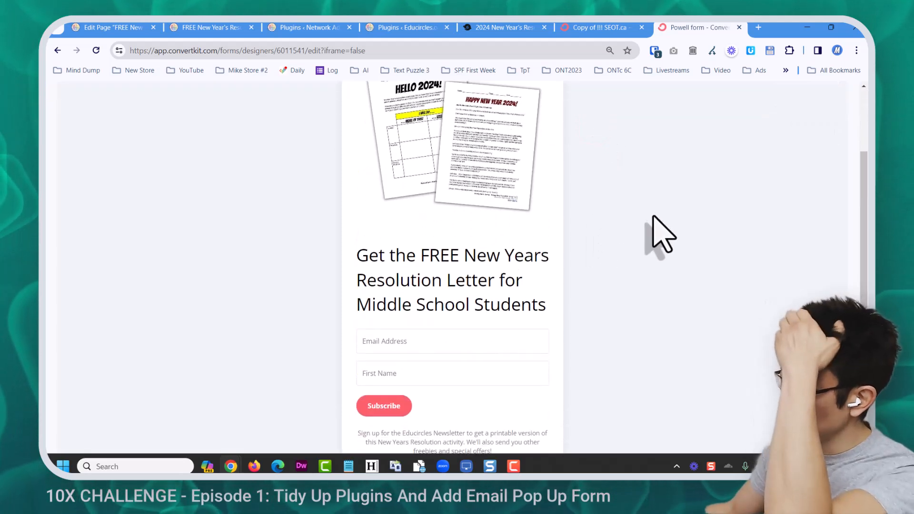
scroll(657, 257, "up", 5)
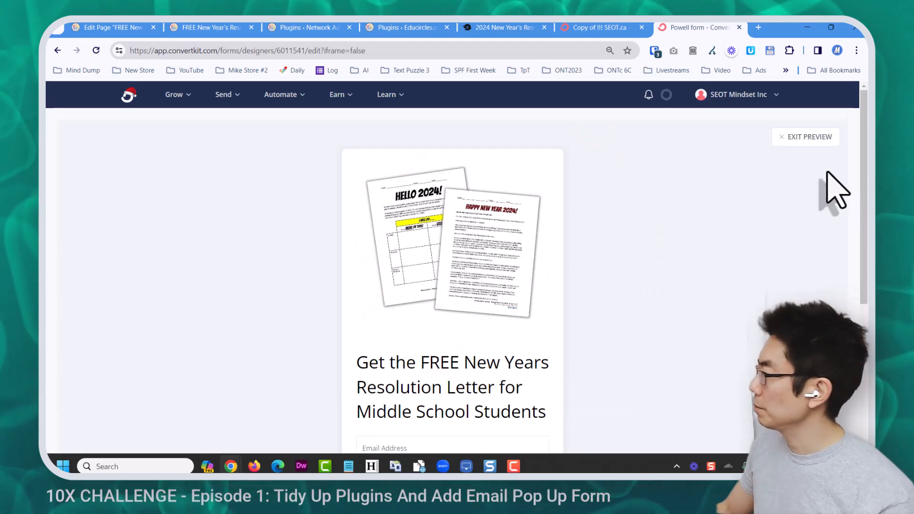
Leave the preview and rename the form as "Educircles New Years Letter".
left_click(806, 136)
double_click(144, 124)
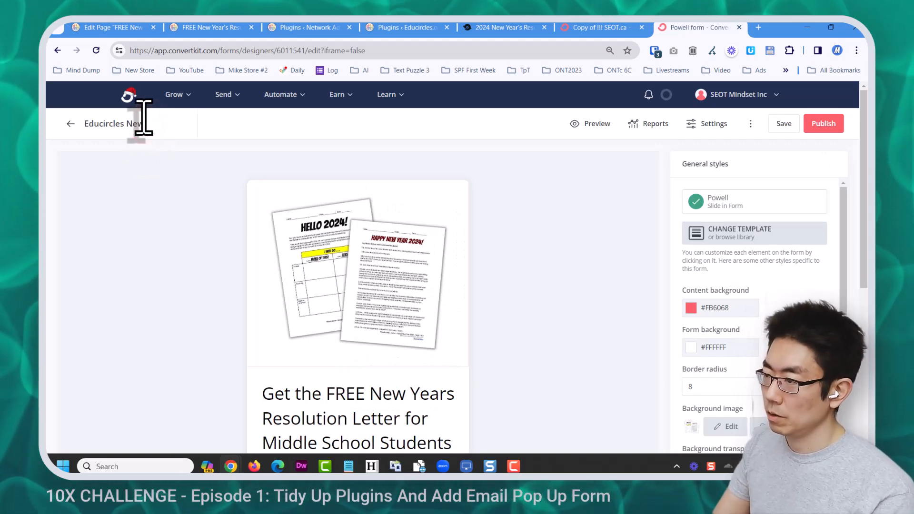
type("Letter")
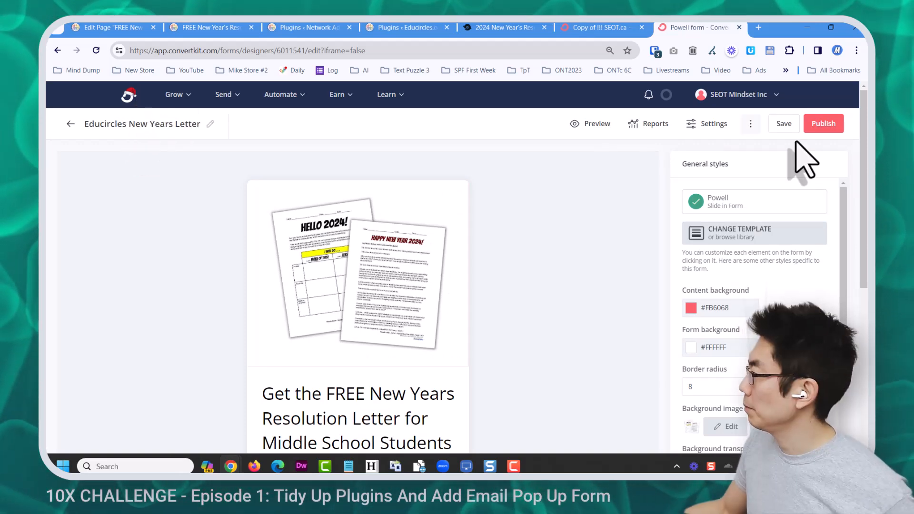
Save and publish the Educircles New Years Letter form, and preview it down to the footer.
left_click(819, 124)
left_click(590, 214)
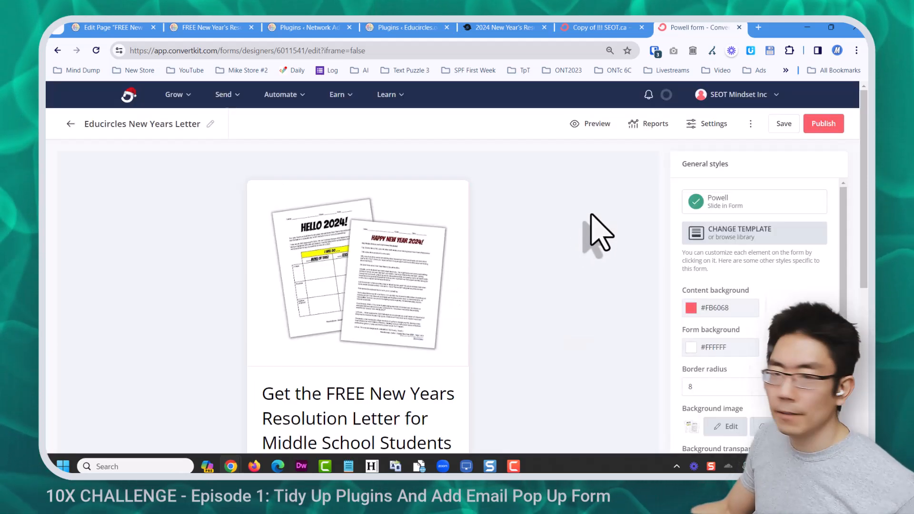
left_click(784, 124)
left_click(826, 124)
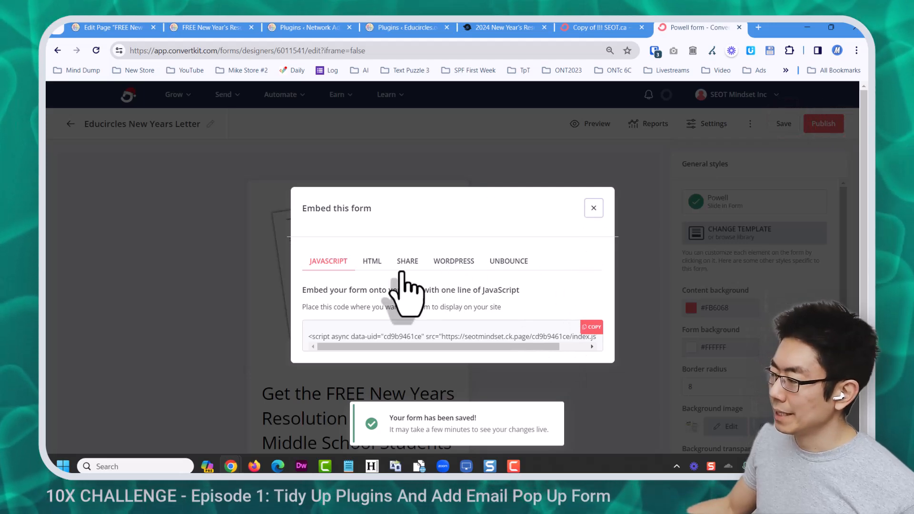
left_click(602, 128)
scroll(661, 284, "down", 5)
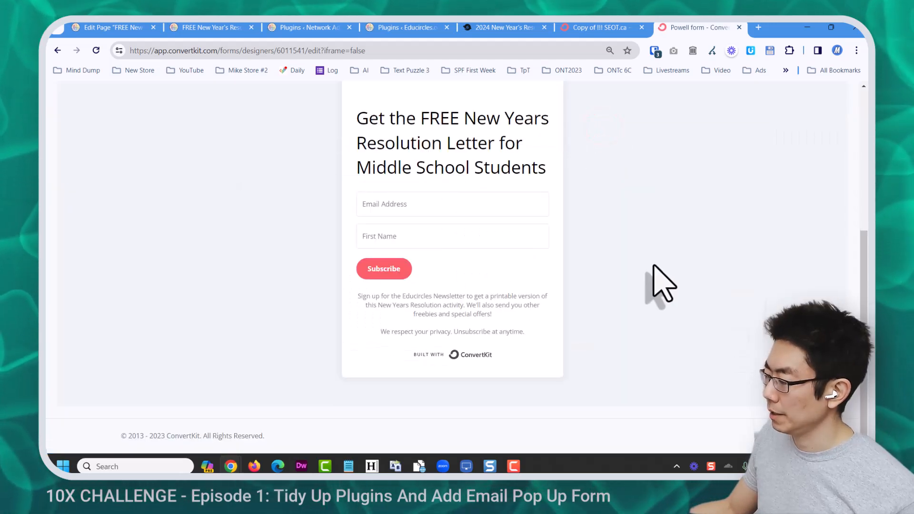
scroll(662, 283, "up", 5)
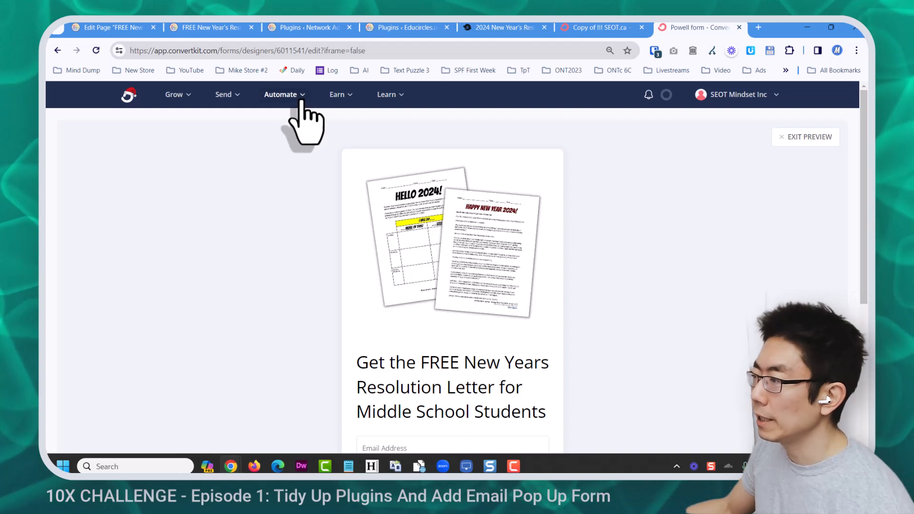
In the "Send Resolutions + 6Cs ONBOARDING" automation, add a second entry event for subscribers joining the Educircles New Years Letter form.
left_click(299, 95)
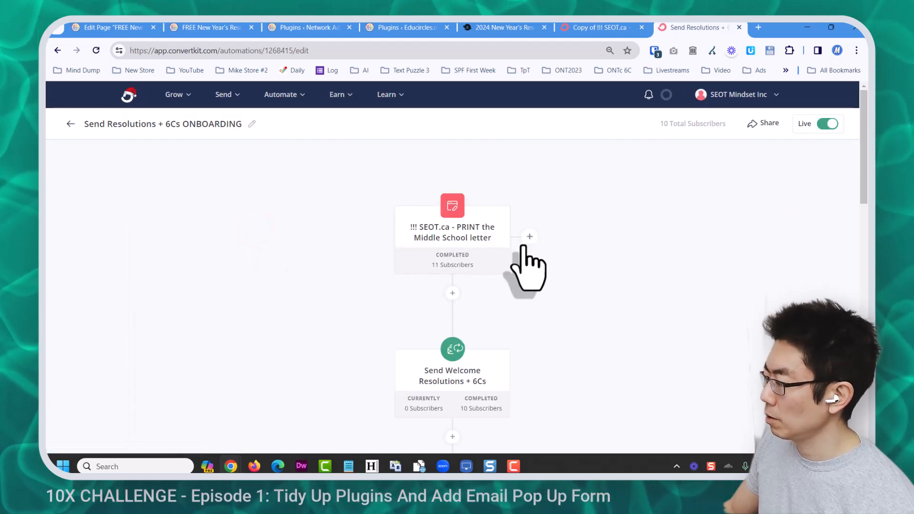
mouse_move(458, 241)
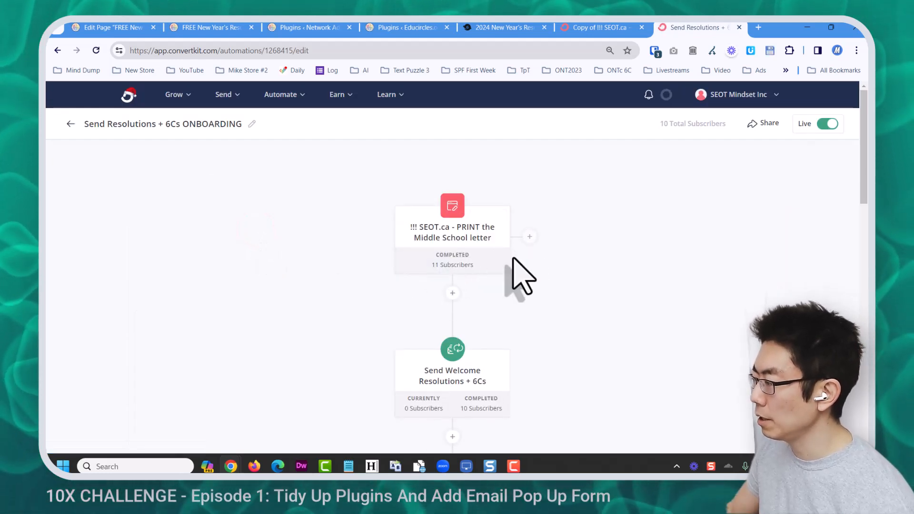
left_click(529, 236)
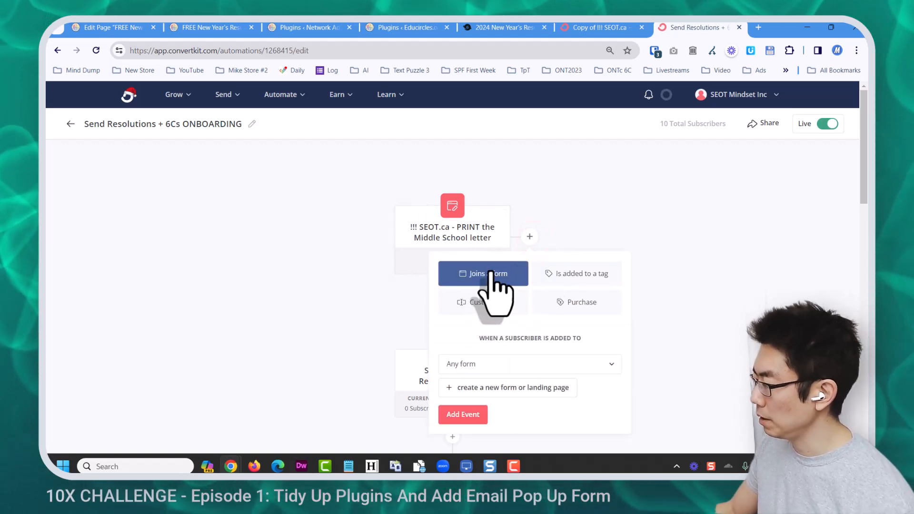
left_click(529, 364)
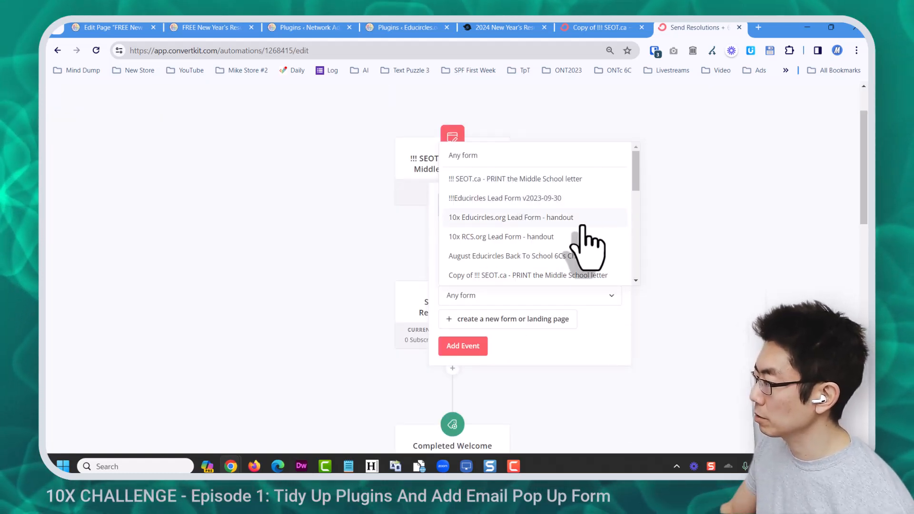
scroll(583, 238, "down", 3)
left_click(526, 244)
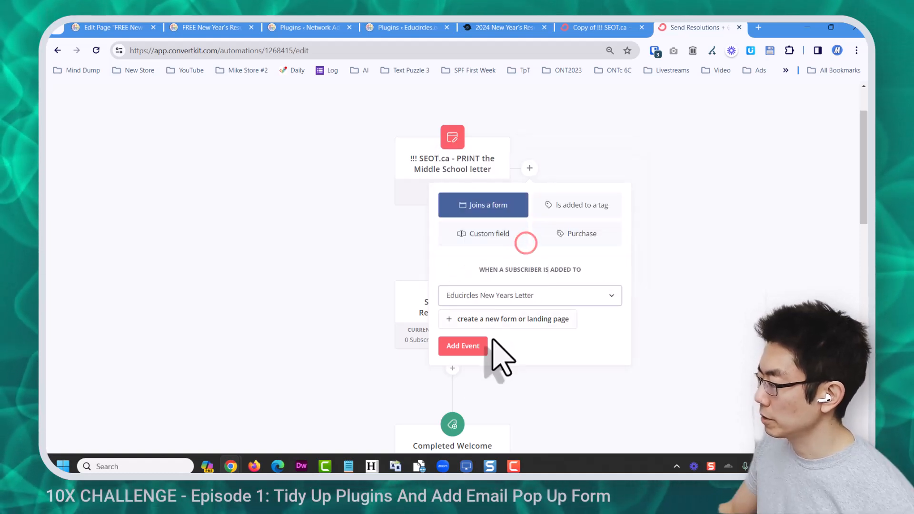
left_click(466, 347)
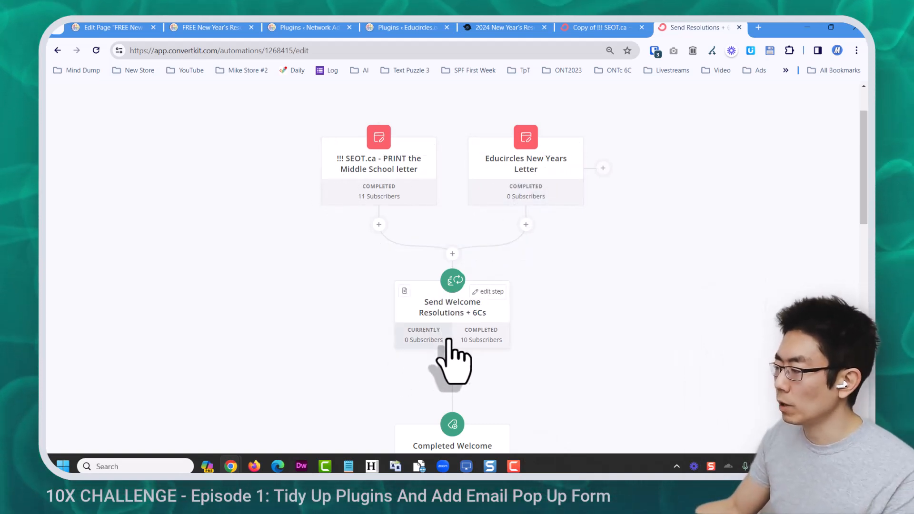
Review the automation's flow from the welcome sequence through the delay to the 6Cs freebies sequence and completion tag.
scroll(469, 343, "down", 4)
scroll(495, 329, "up", 1)
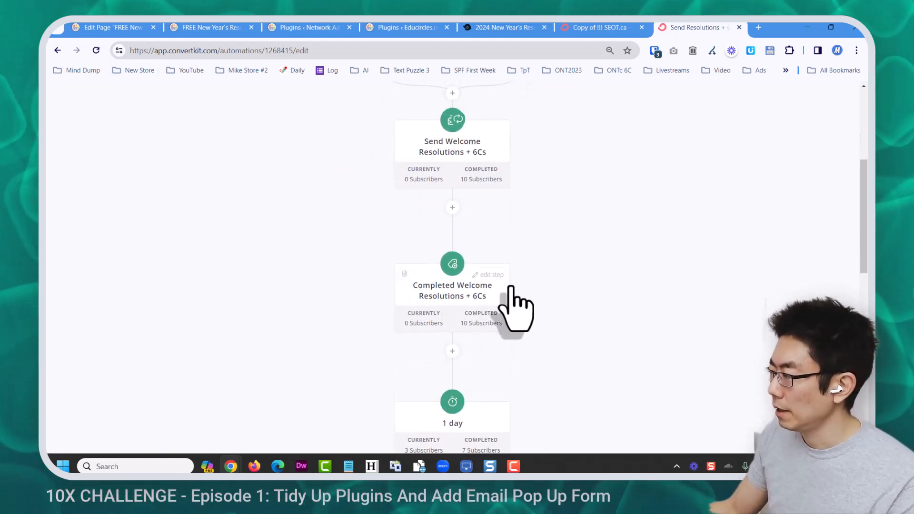
scroll(490, 371, "down", 1)
scroll(487, 402, "down", 2)
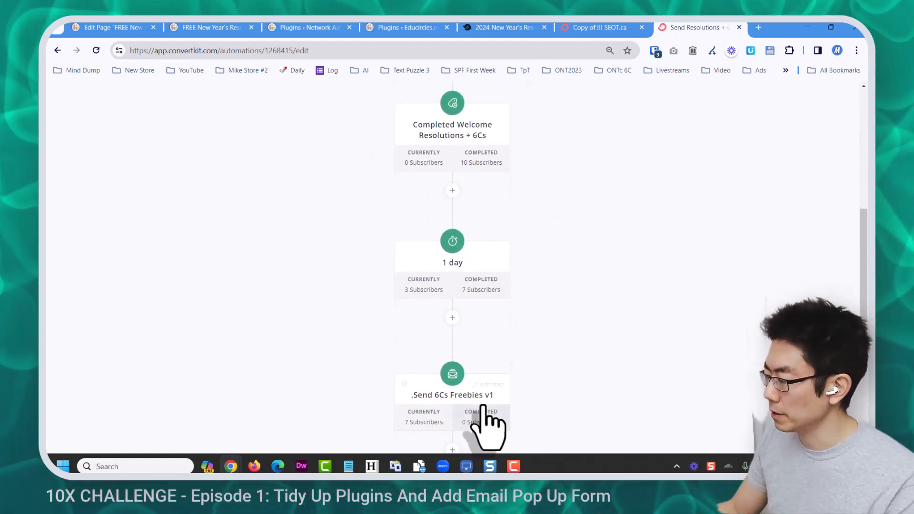
scroll(476, 314, "down", 2)
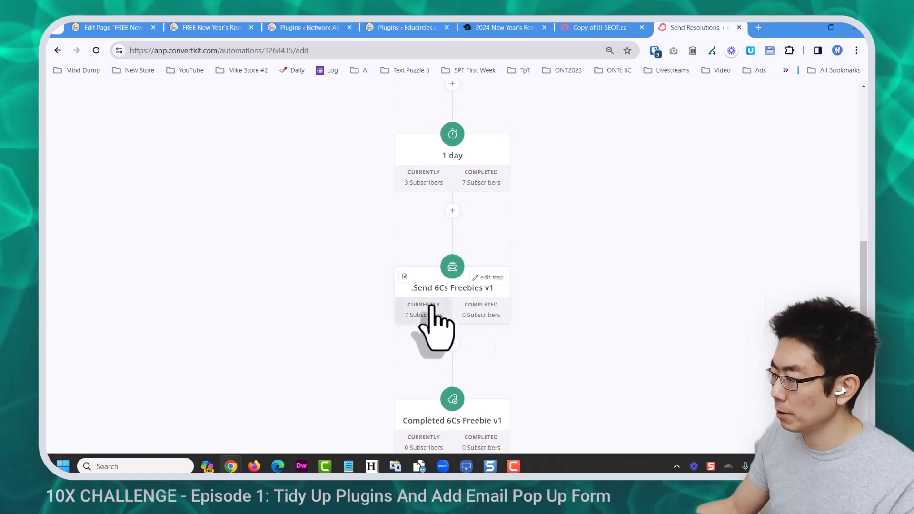
scroll(400, 376, "down", 1)
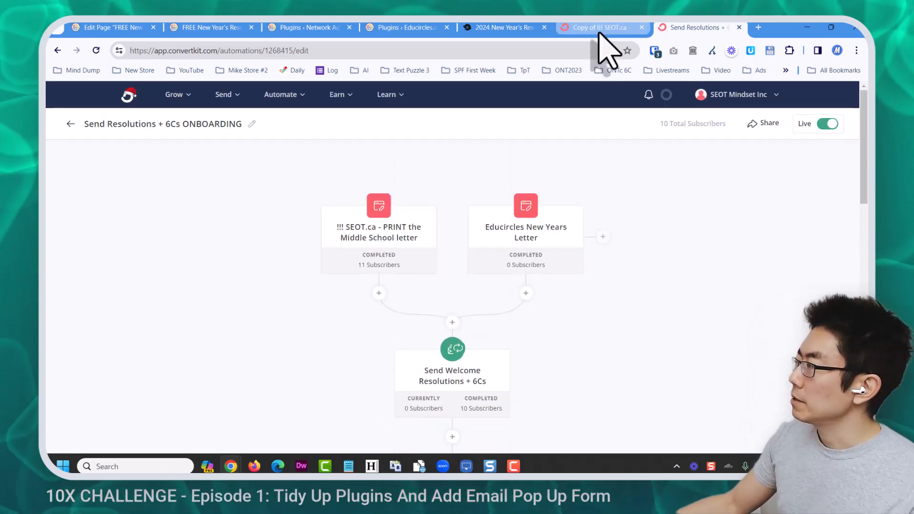
In the Educircles.org WordPress site's ConvertKit settings, set the default form for pages to Educircles New Years Letter [slide in].
left_click(390, 29)
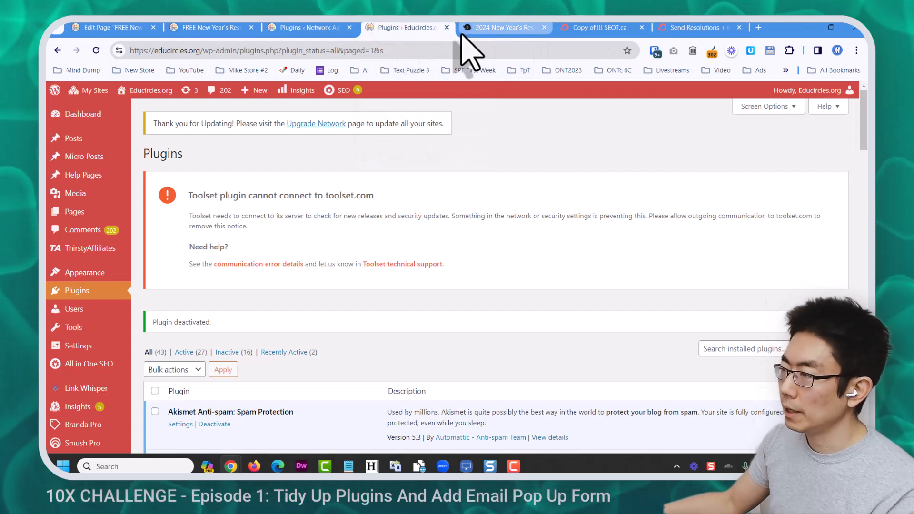
scroll(122, 381, "down", 5)
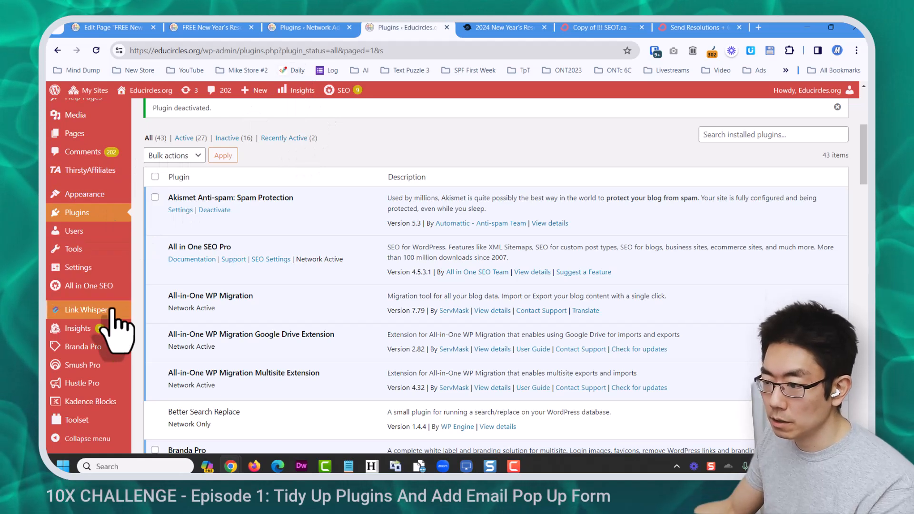
mouse_move(81, 266)
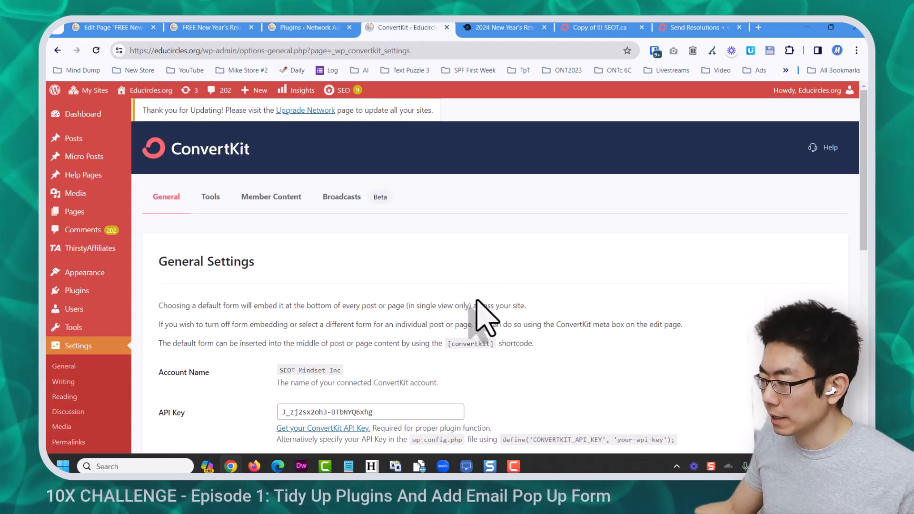
scroll(480, 316, "down", 4)
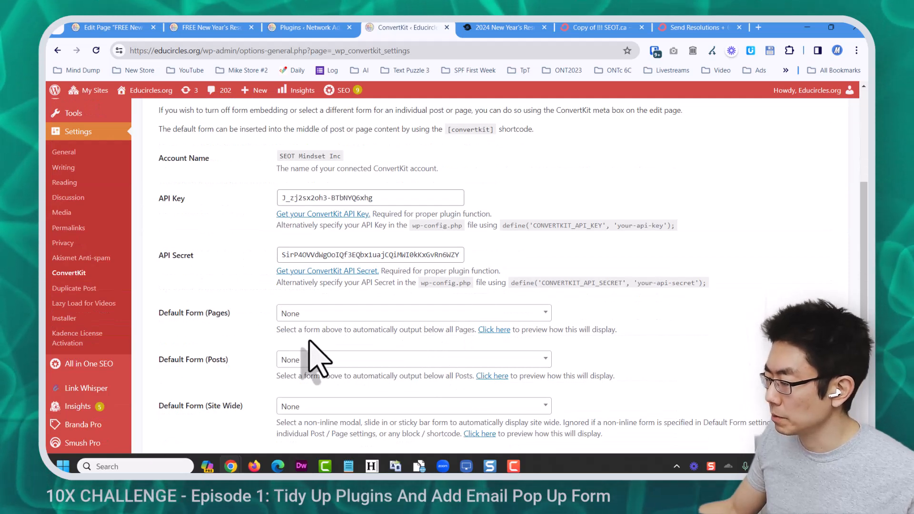
left_click(455, 314)
type("educircles")
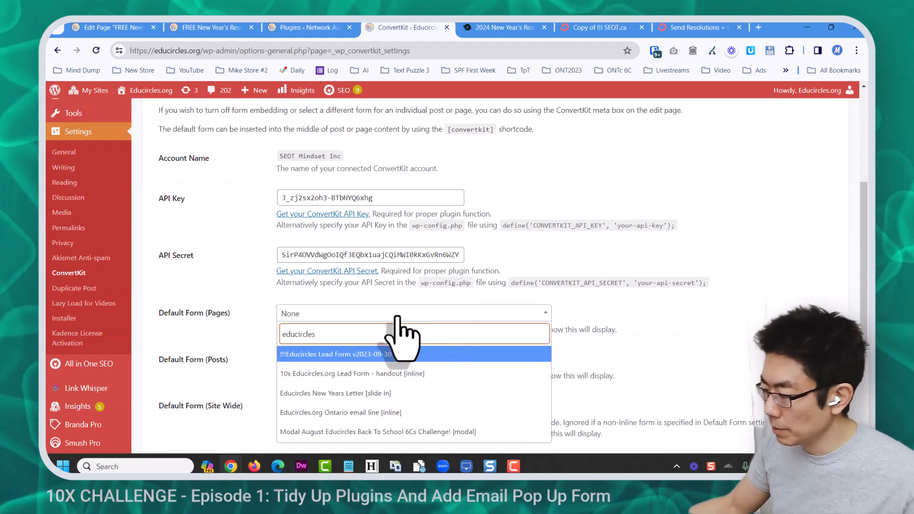
left_click(383, 392)
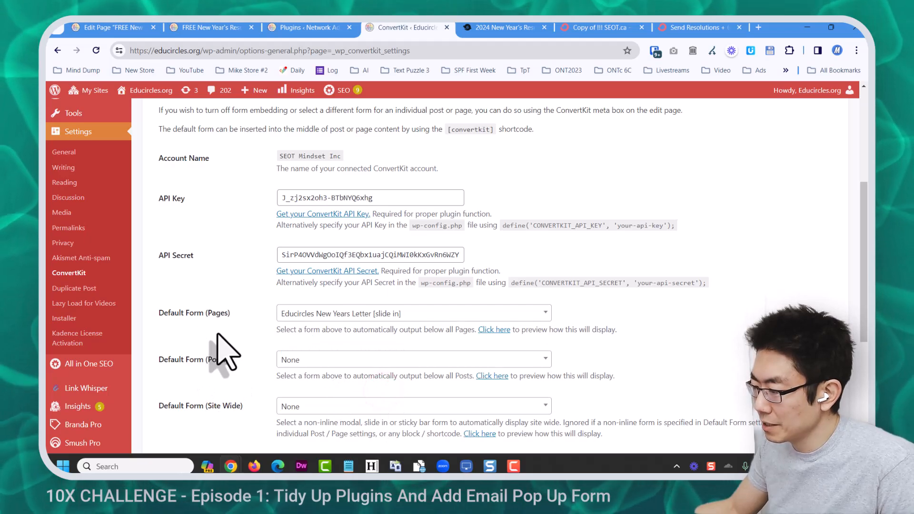
Preview how the default pages form displays on the New Year's Resolutions worksheet page.
left_click(495, 331)
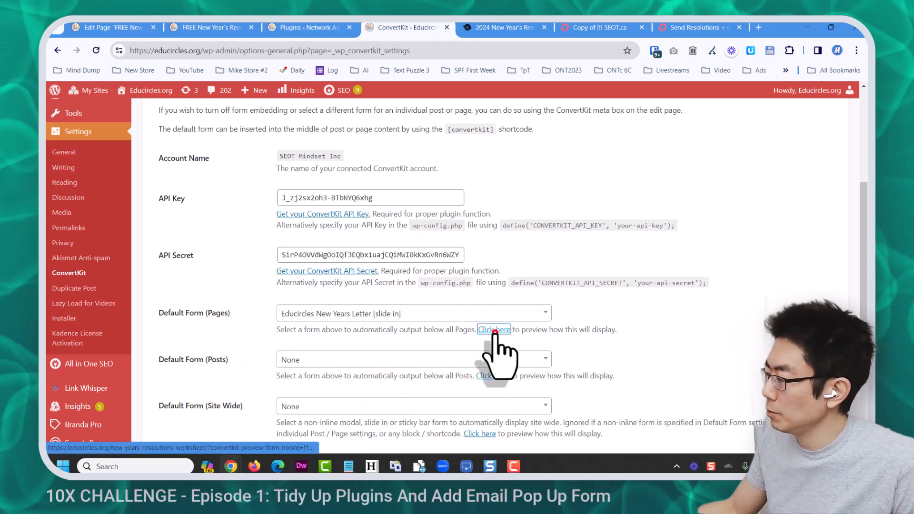
scroll(514, 341, "down", 20)
scroll(517, 342, "up", 20)
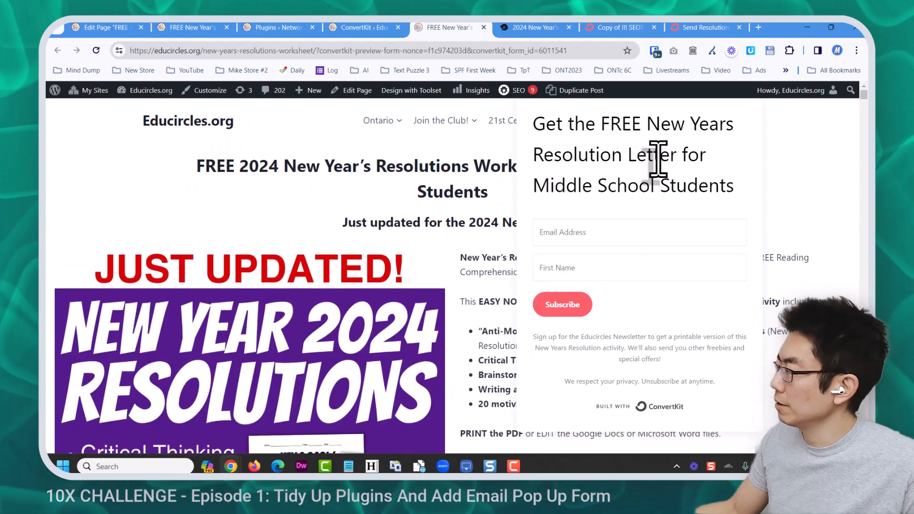
scroll(646, 183, "down", 5)
scroll(645, 190, "up", 5)
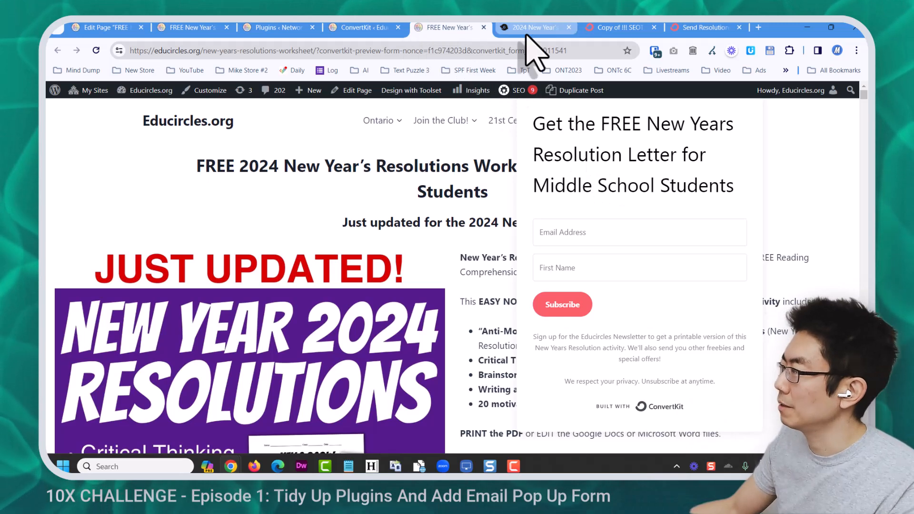
Open the Educircles New Years Letter form in ConvertKit and change its template to the Charlotte slide-in design.
left_click(615, 27)
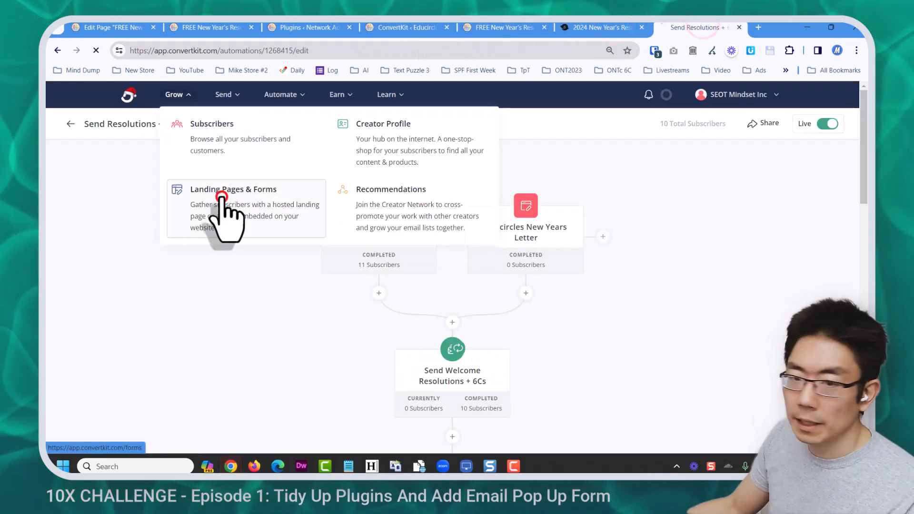
left_click(221, 196)
scroll(204, 347, "down", 2)
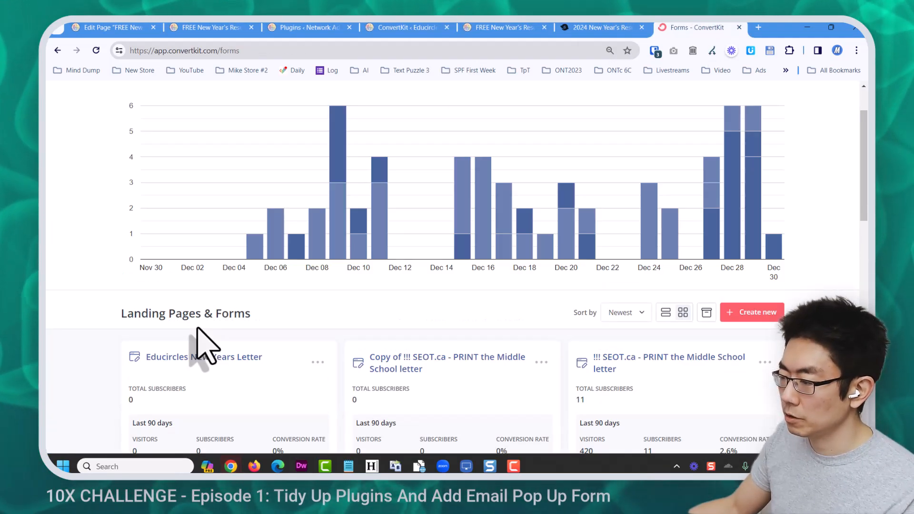
left_click(227, 357)
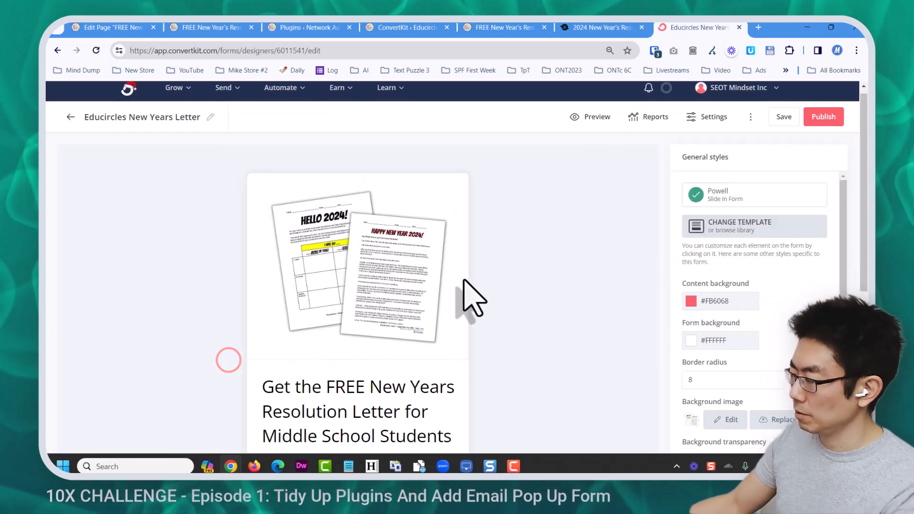
scroll(491, 286, "down", 3)
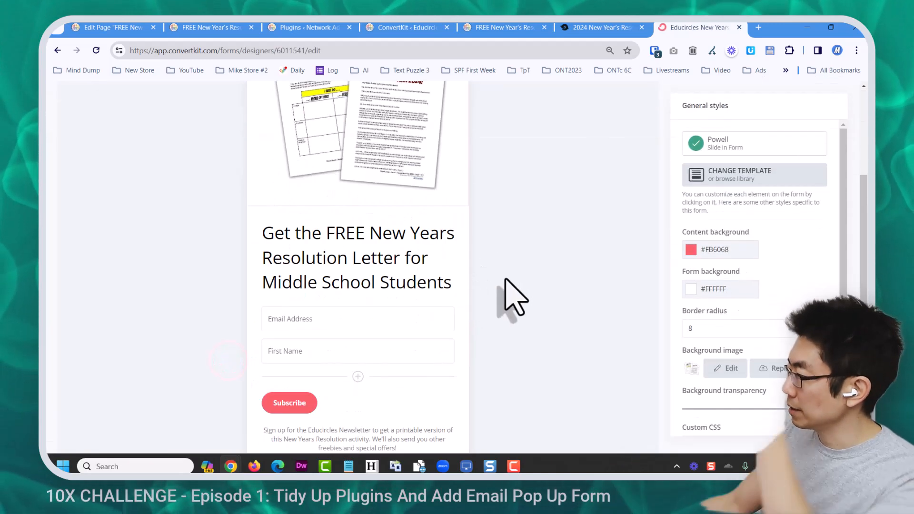
left_click(732, 175)
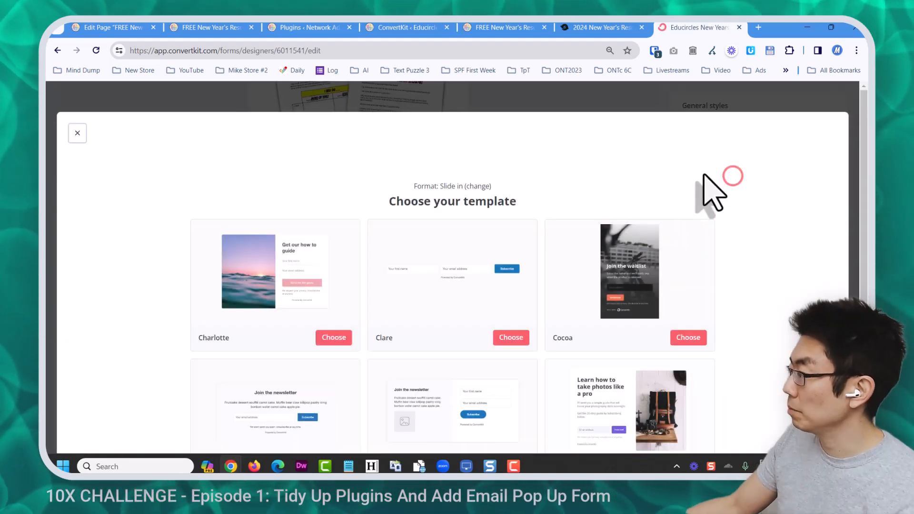
left_click(332, 339)
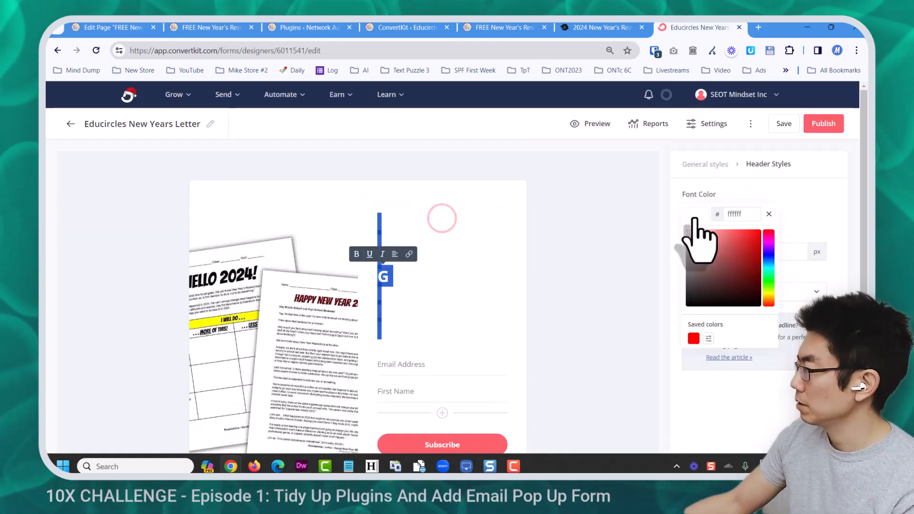
Set the form heading's font color to black #000000 and reword it to "Download the FREE New Years Resolution activity".
left_click_drag(697, 257, 676, 318)
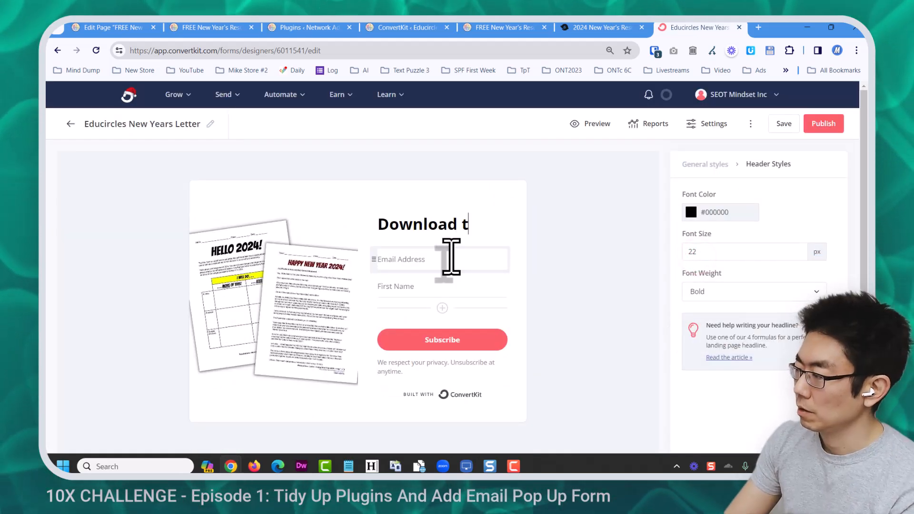
type("REE New Years")
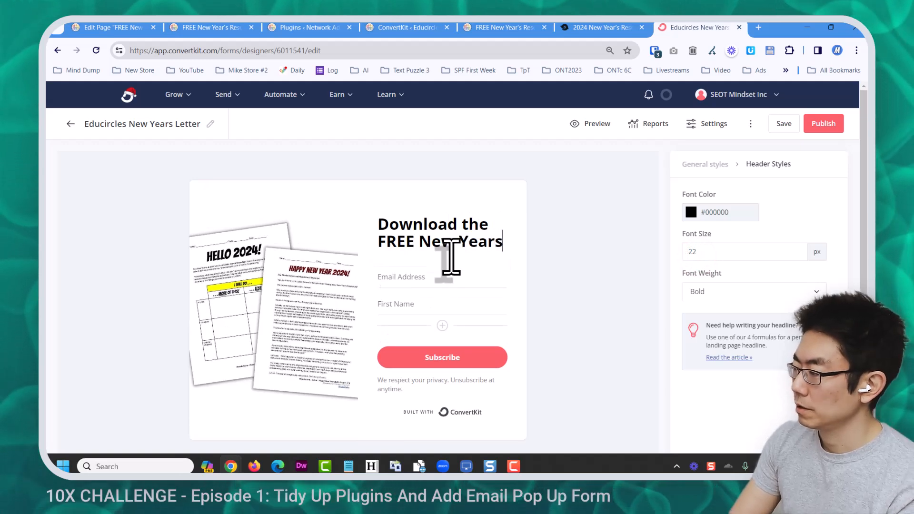
type(" L")
key("BackSpace")
type("Resolution activ")
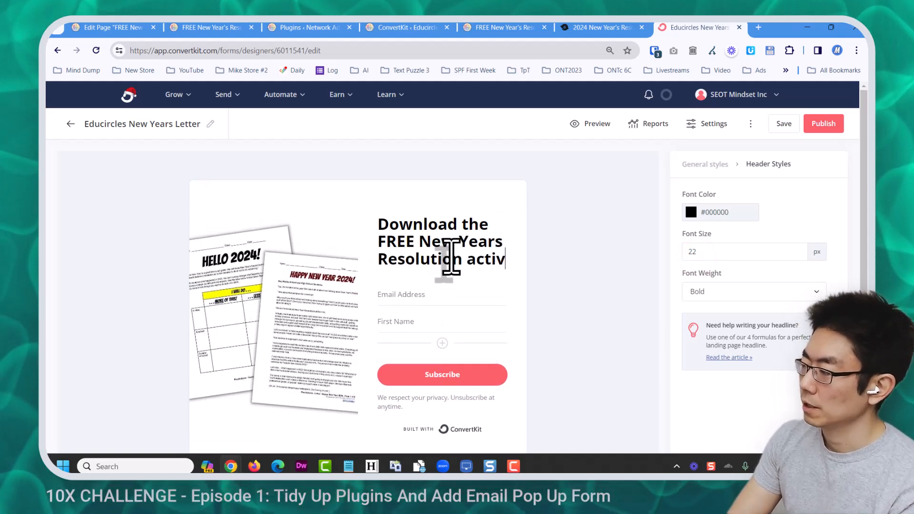
type("ity for Middle Schoo")
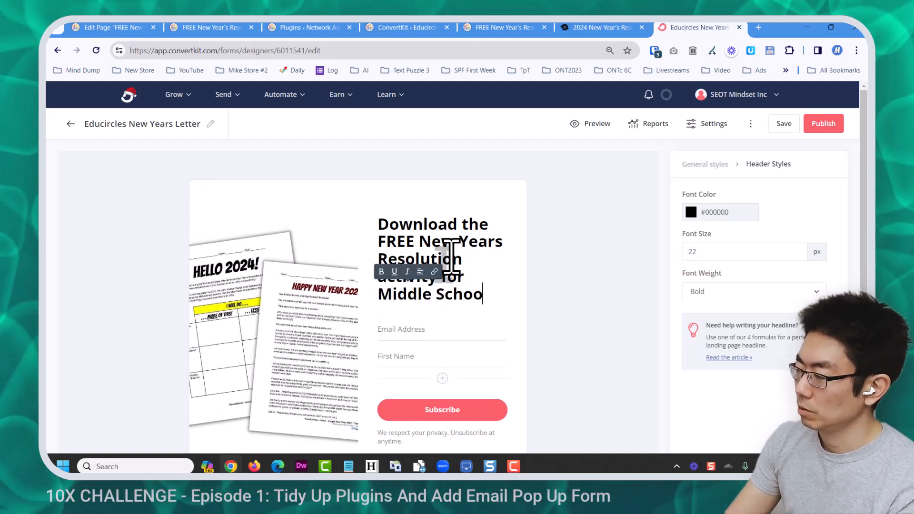
Try opening the heading with a separate line "Hey Middle School Teachers!" above the download text, and undo the change.
key("ctrl+BackSpace")
key("ctrl+BackSpace")
key("ctrl+BackSpace")
key("ctrl+BackSpace")
key("ctrl+Home")
type("Hey Middle")
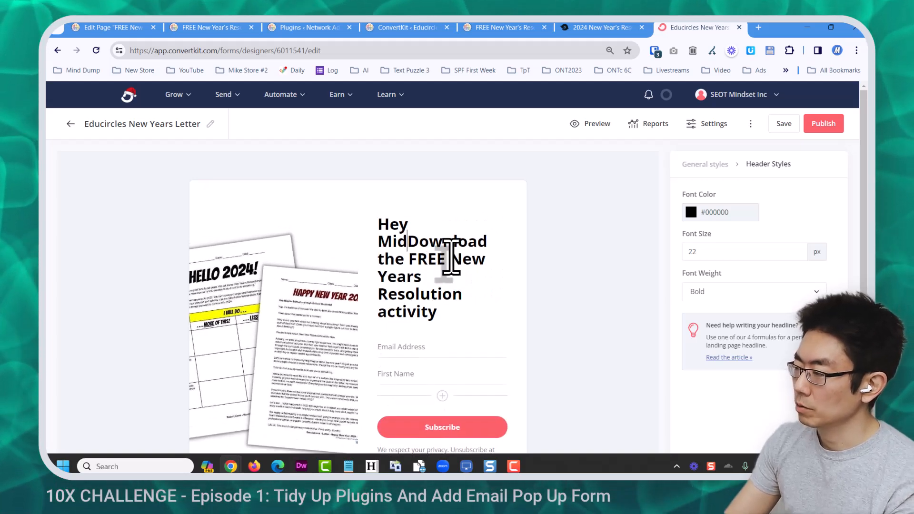
type(" School Teachers")
key("Return")
key("Return")
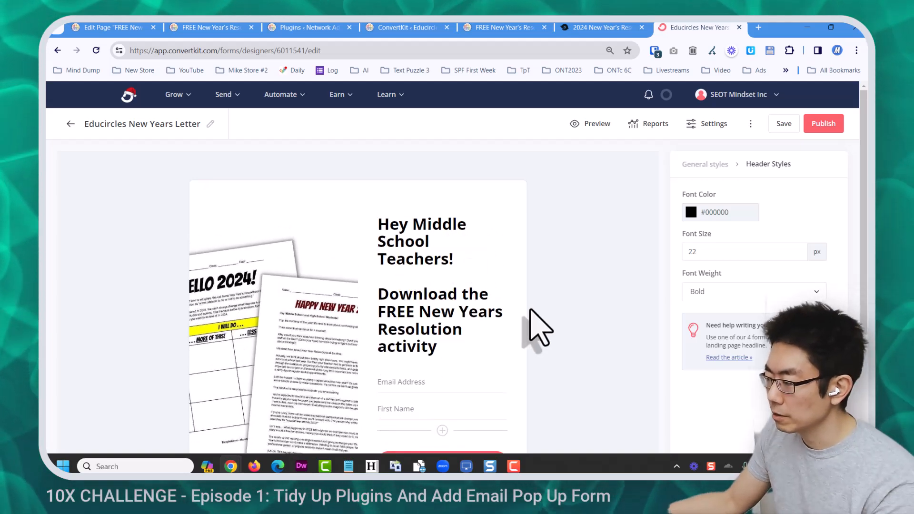
key("ctrl+z")
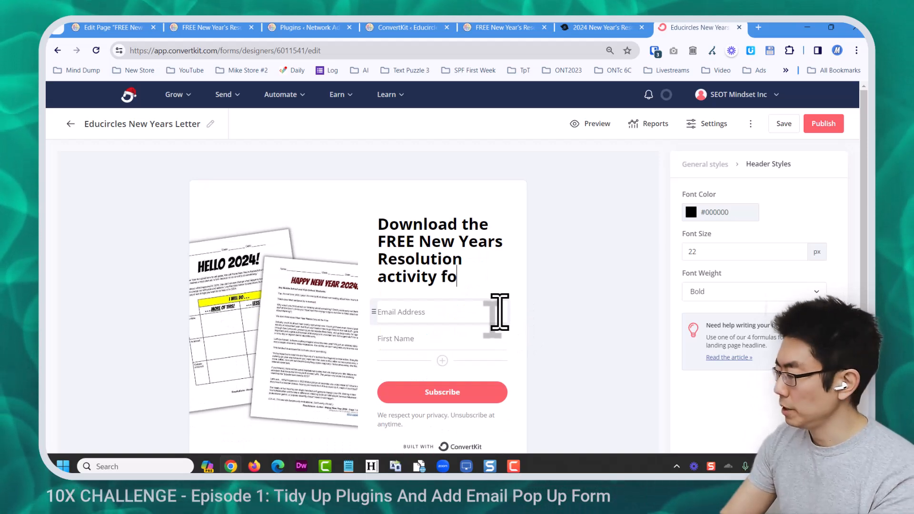
End the form heading with "for Middle School" and publish the redesigned form.
type("forM")
key("BackSpace")
type("Middle School Teachers")
key("ctrl+shift+Left")
key("BackSpace")
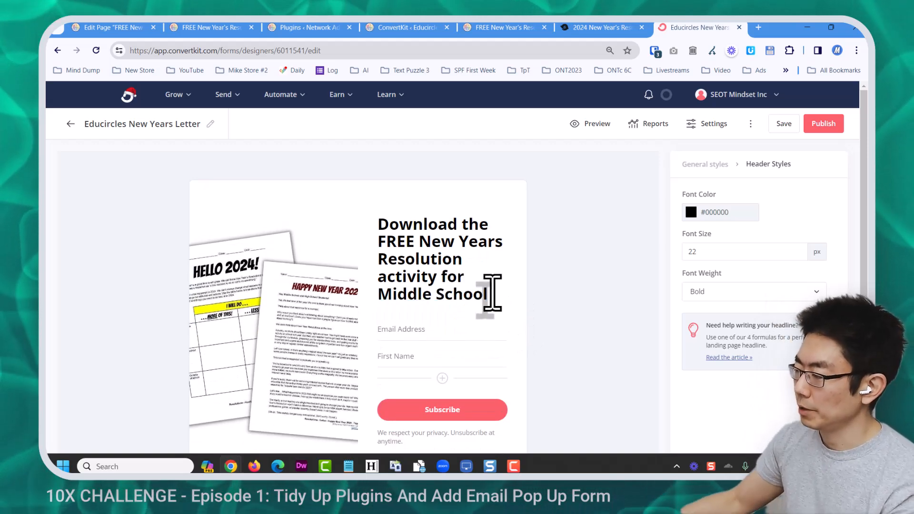
scroll(486, 345, "down", 3)
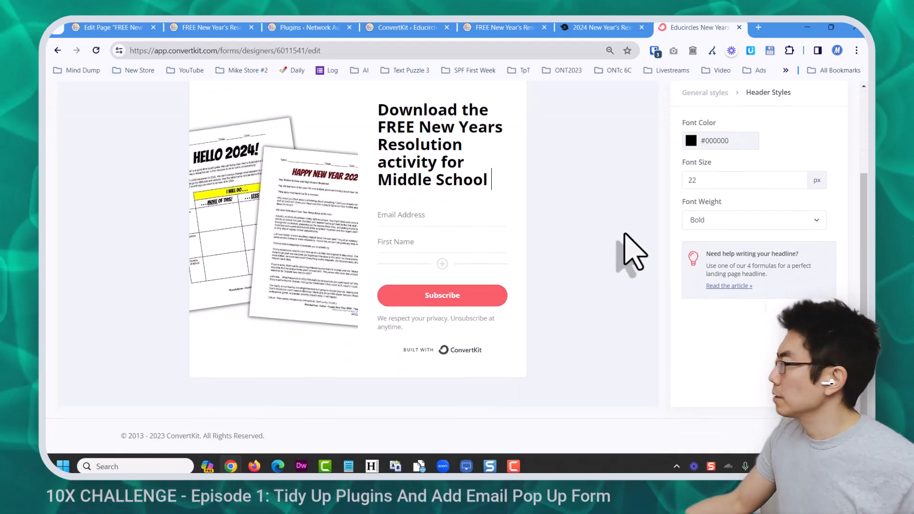
scroll(700, 286, "up", 3)
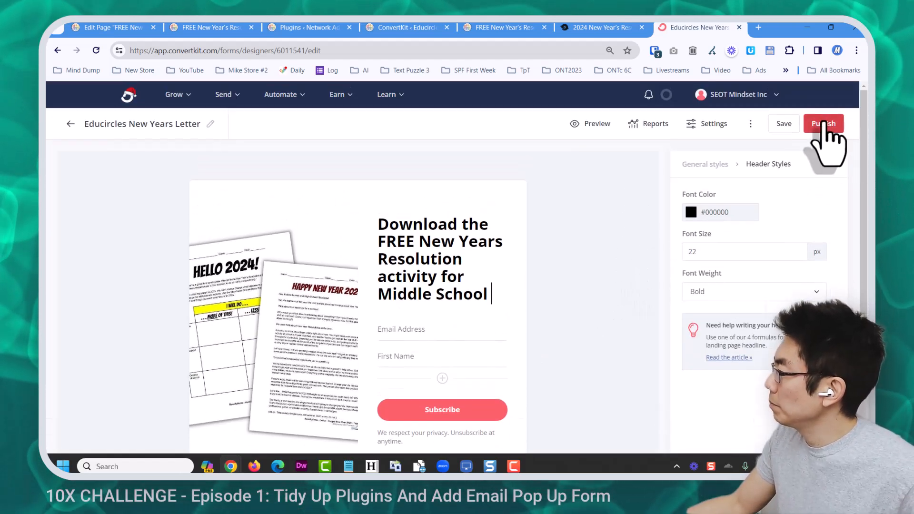
left_click(824, 124)
left_click(728, 173)
Preview the redesigned form and compare it with the slide-in on the New Year's Resolutions worksheet page.
left_click(601, 124)
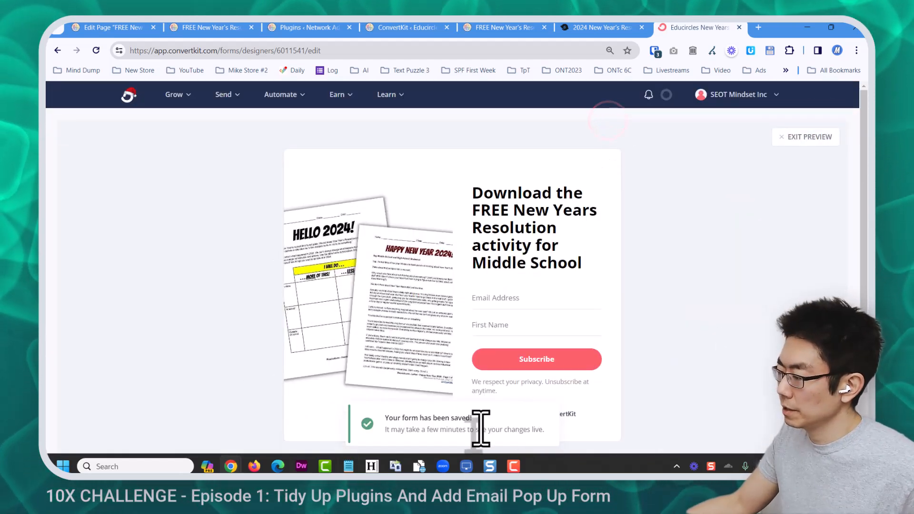
left_click(604, 27)
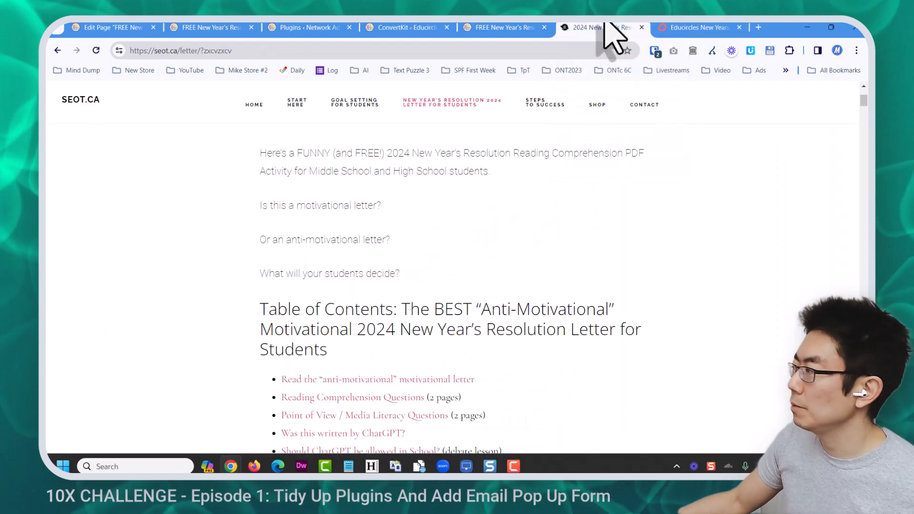
left_click(484, 28)
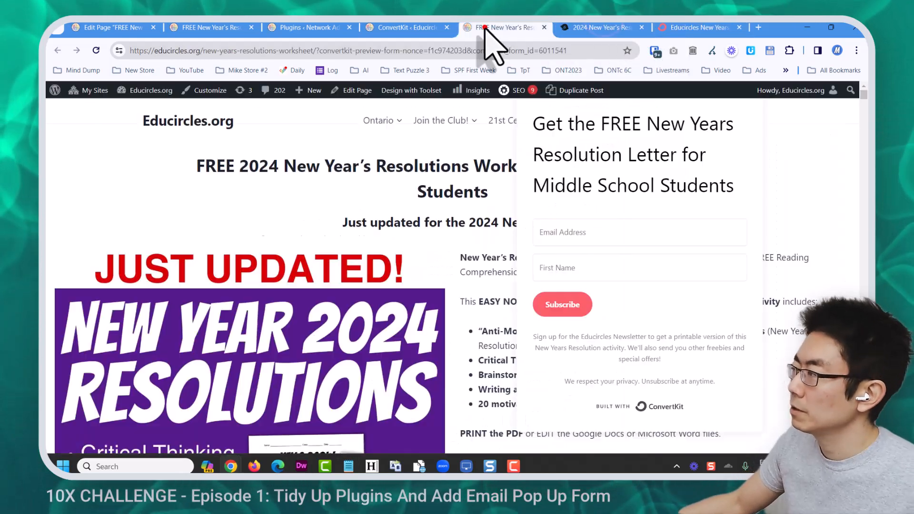
Rename the ConvertKit form as "!!! Educircles New Years Letter (slide in)" and publish it.
left_click(699, 29)
left_click(800, 140)
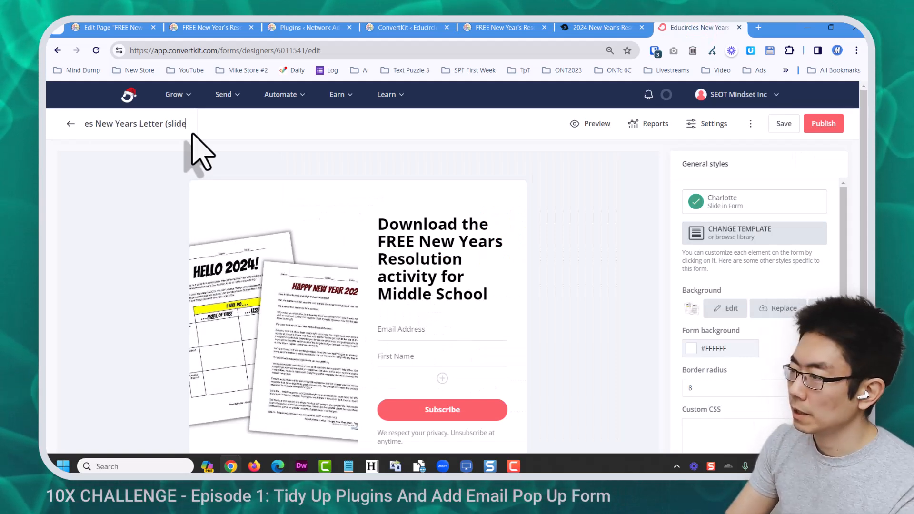
left_click(823, 125)
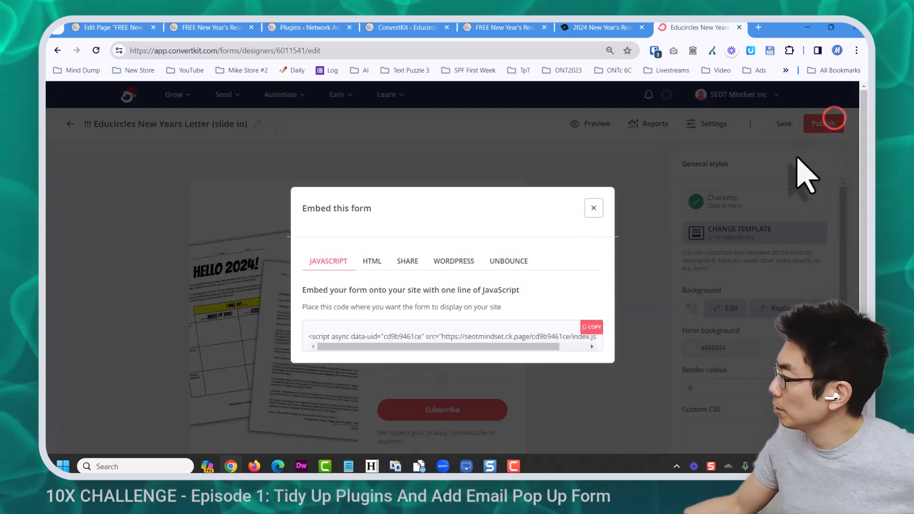
In the WordPress ConvertKit settings, set the default form for pages to "!!! Educircles New Years Letter (slide in) [slide in]".
left_click(385, 29)
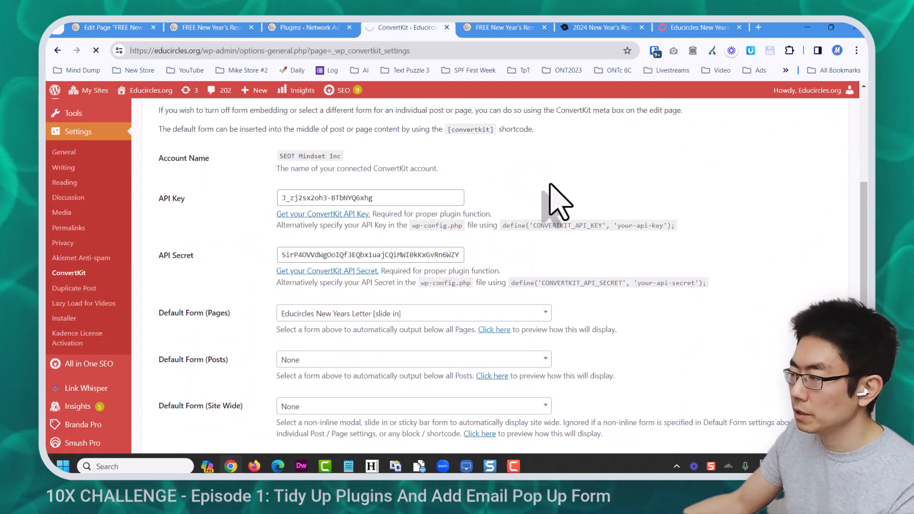
left_click(342, 316)
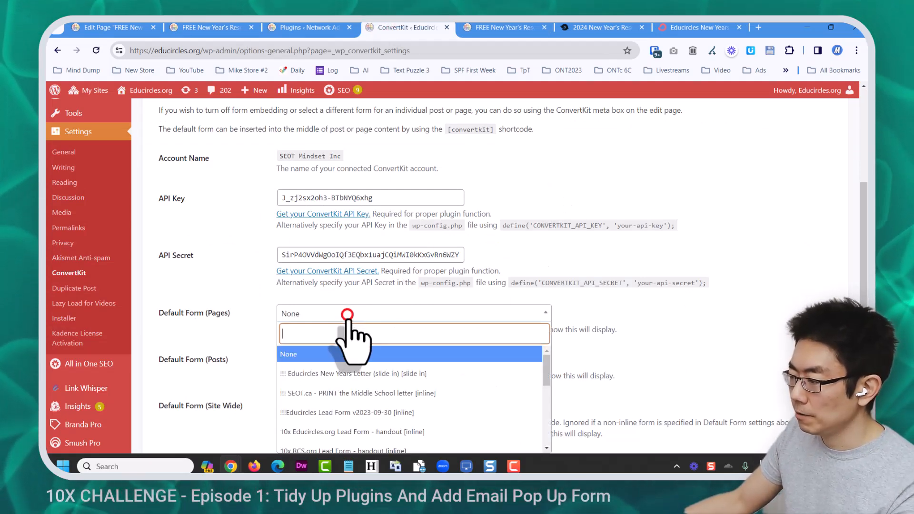
left_click(430, 372)
Preview the default pages form on the New Year's Resolutions worksheet page and check whether the slide-in appears.
left_click(464, 374)
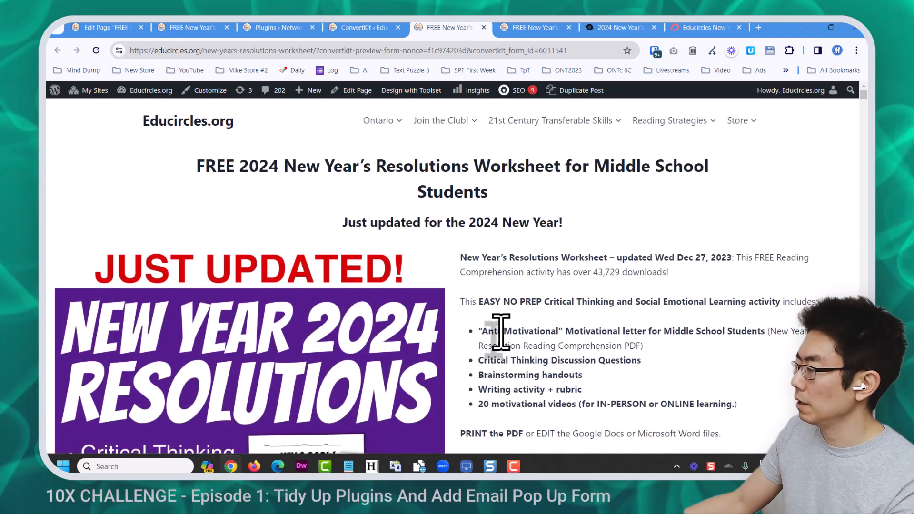
scroll(622, 331, "down", 15)
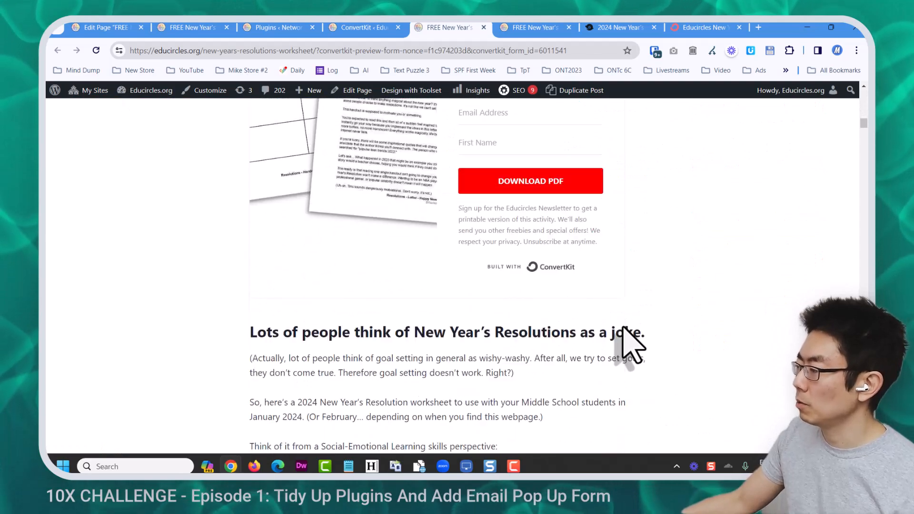
scroll(622, 330, "up", 15)
mouse_move(628, 122)
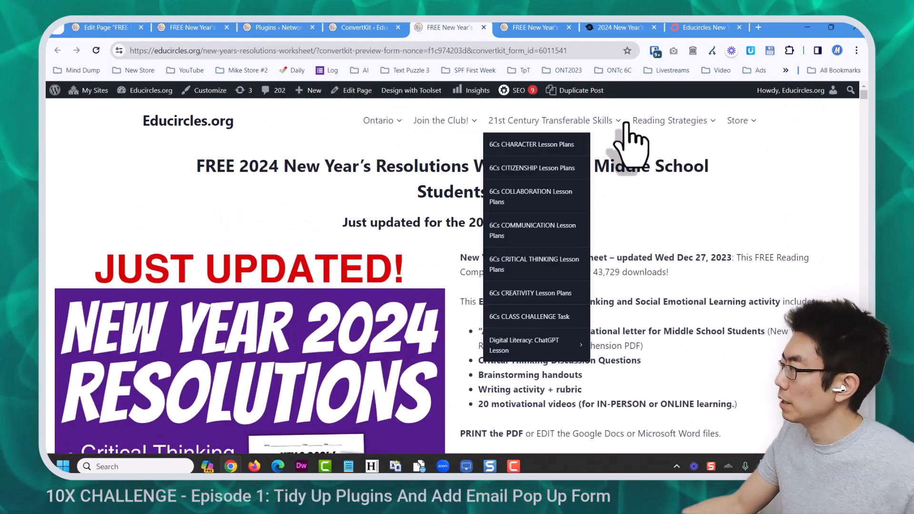
Open the slide-in form's advanced settings in ConvertKit and toggle the invisible reCAPTCHA option.
left_click(685, 26)
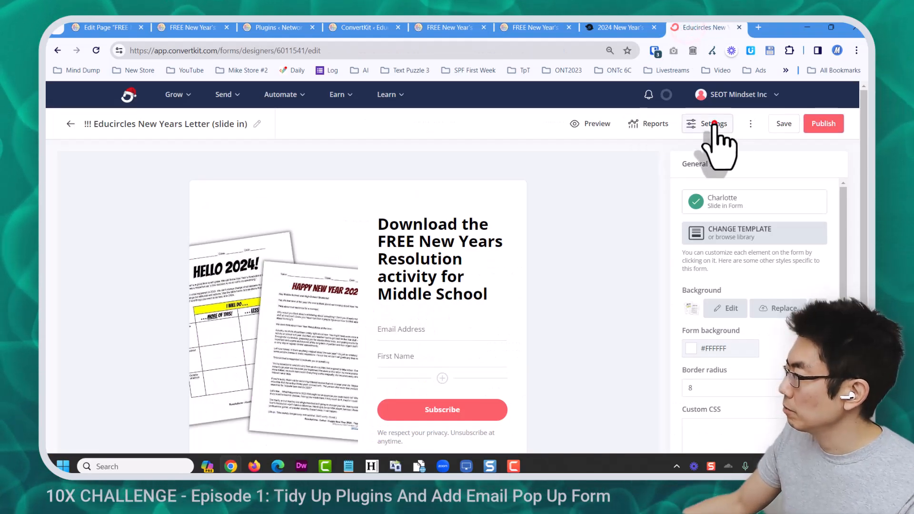
left_click(714, 124)
left_click(330, 209)
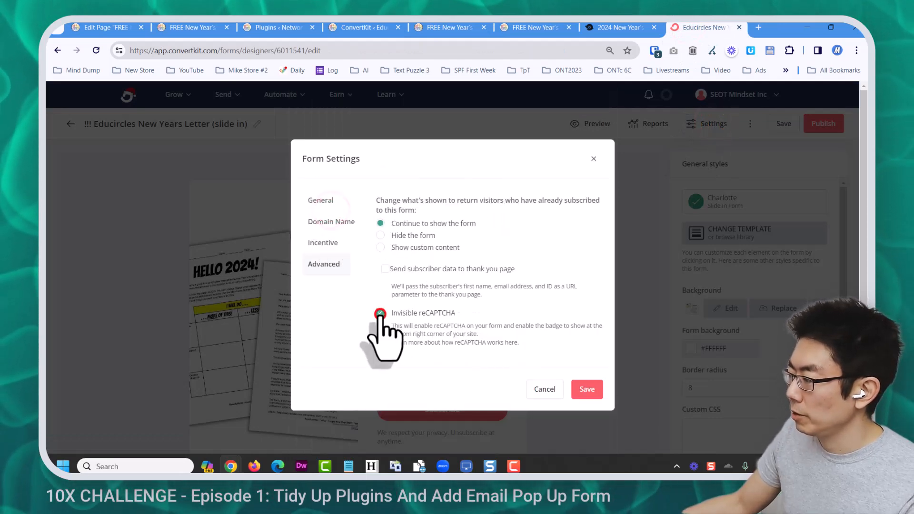
Choose bottom right as the form's display position in its general settings, save the settings and publish the form.
left_click(323, 198)
left_click(483, 276)
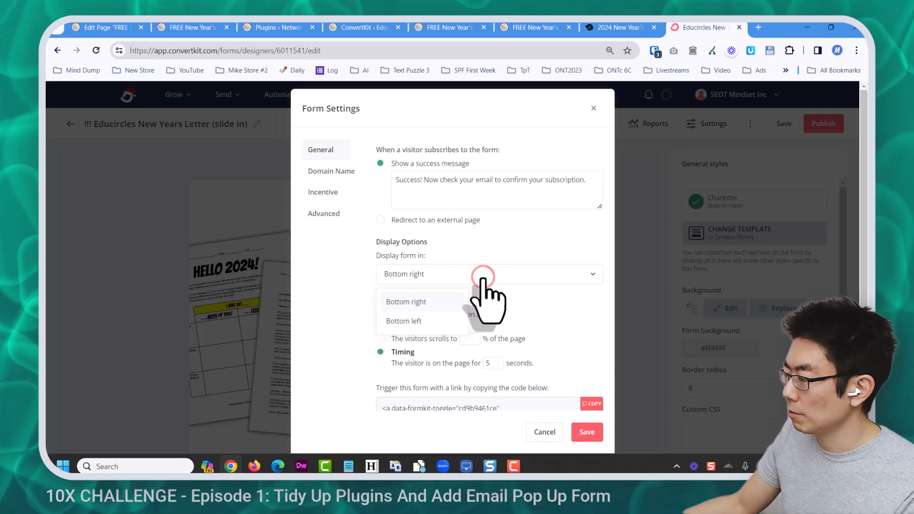
left_click(520, 301)
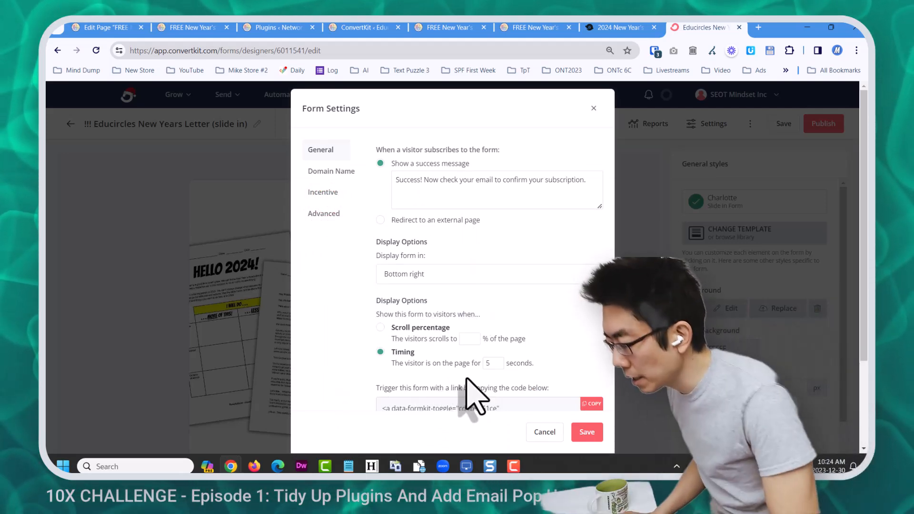
left_click(586, 431)
left_click(826, 125)
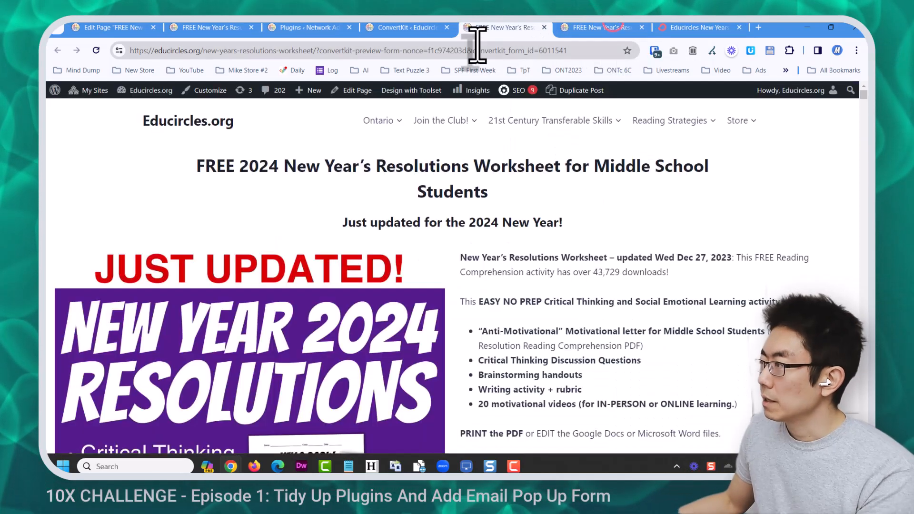
In the WordPress ConvertKit settings, set the default form for posts to "!!! Educircles New Years Letter (slide in) [slide in]" and save the settings.
left_click(413, 28)
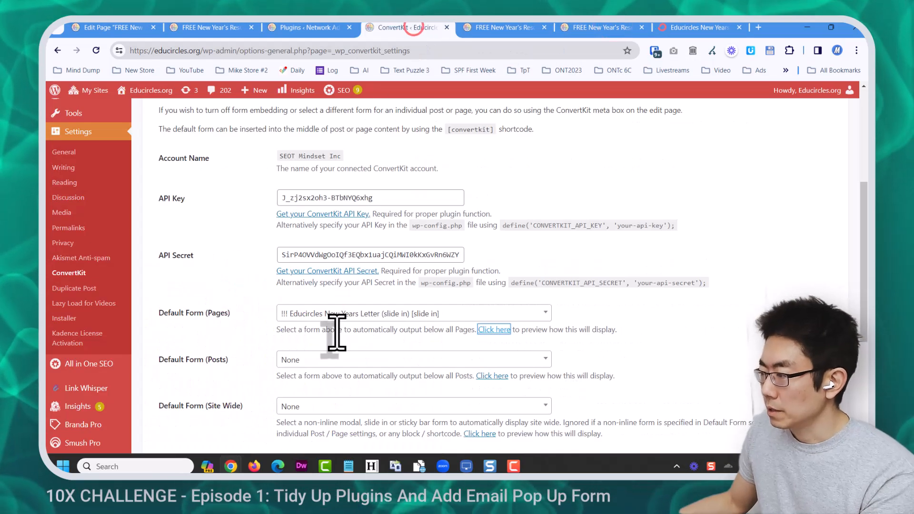
left_click(413, 360)
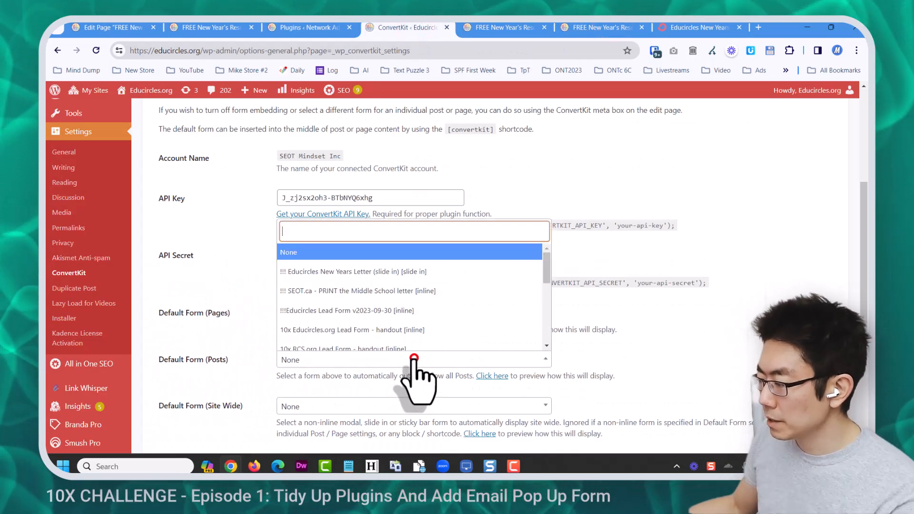
left_click(408, 271)
scroll(286, 381, "down", 1)
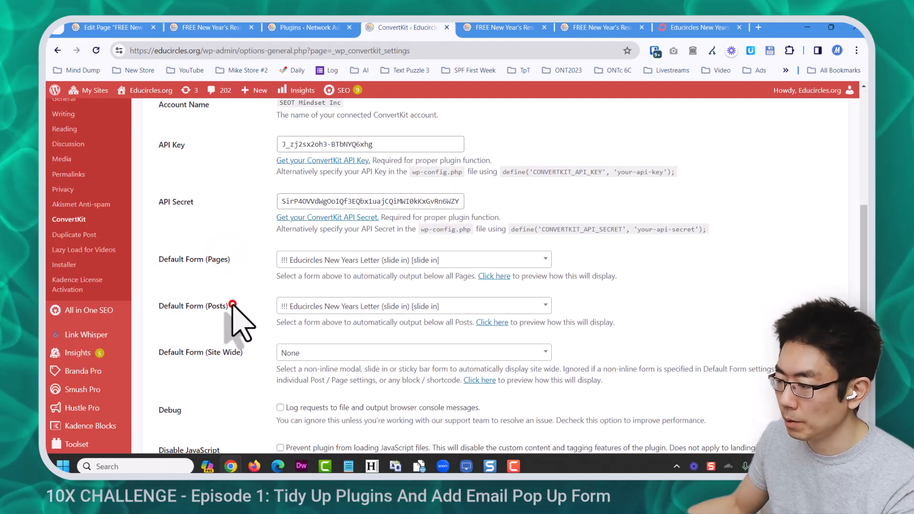
scroll(255, 397, "down", 3)
left_click(199, 360)
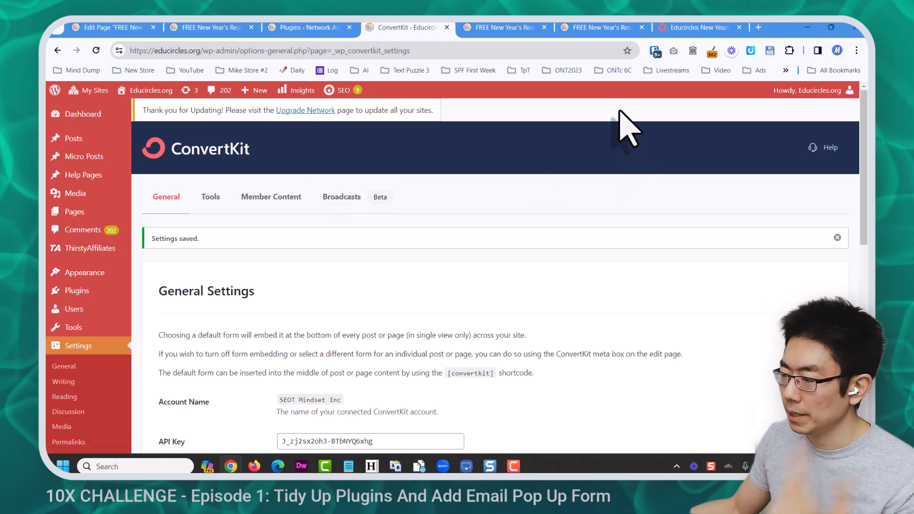
Open the SEOT Hosting hub in a new tab and go to the educircles.org site overview.
left_click(760, 27)
left_click(589, 50)
type("seothosting.com")
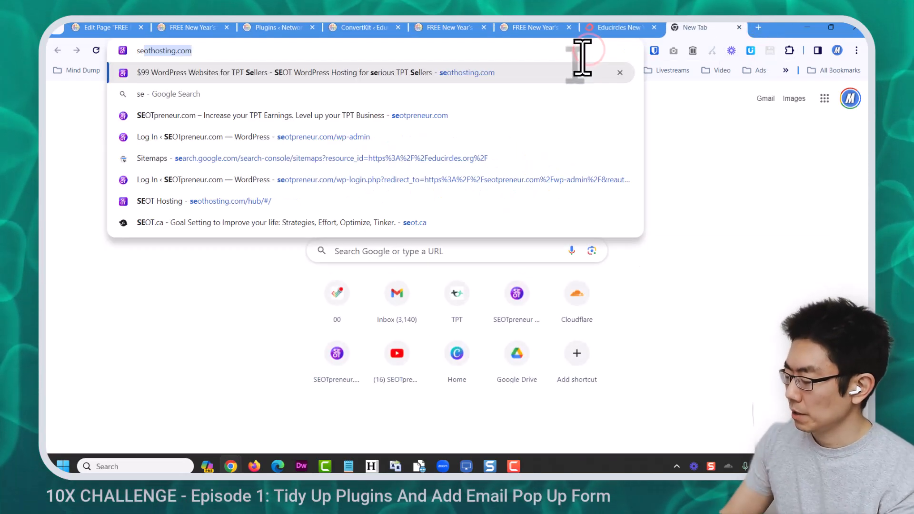
key("Return")
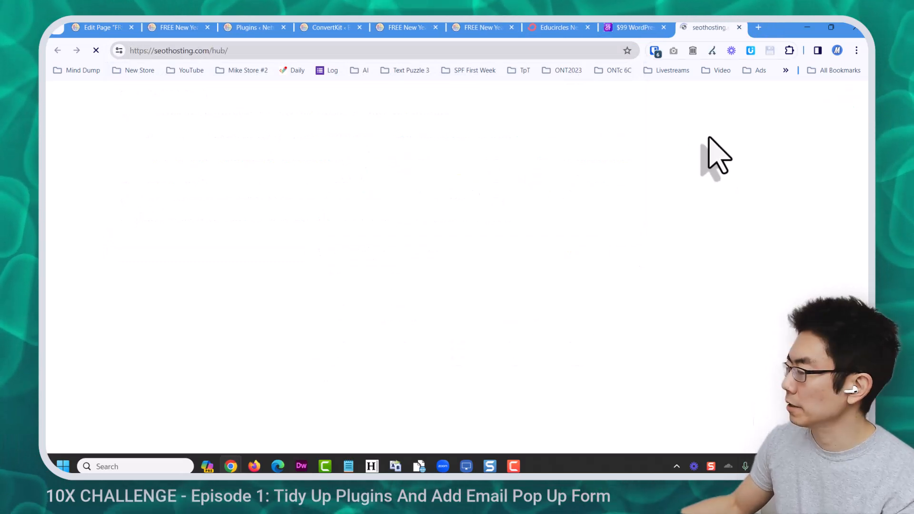
left_click(651, 46)
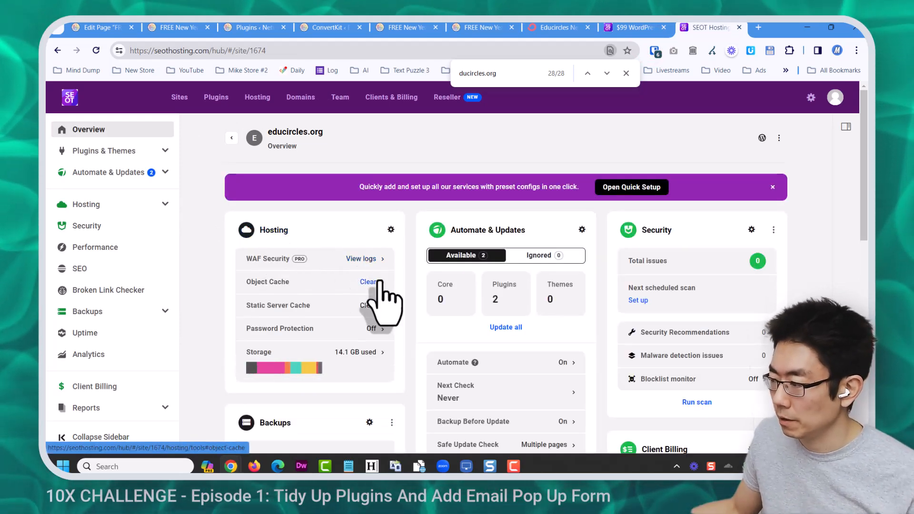
Clear the object cache and the static server cache for educircles.org in the hosting tools.
left_click(368, 282)
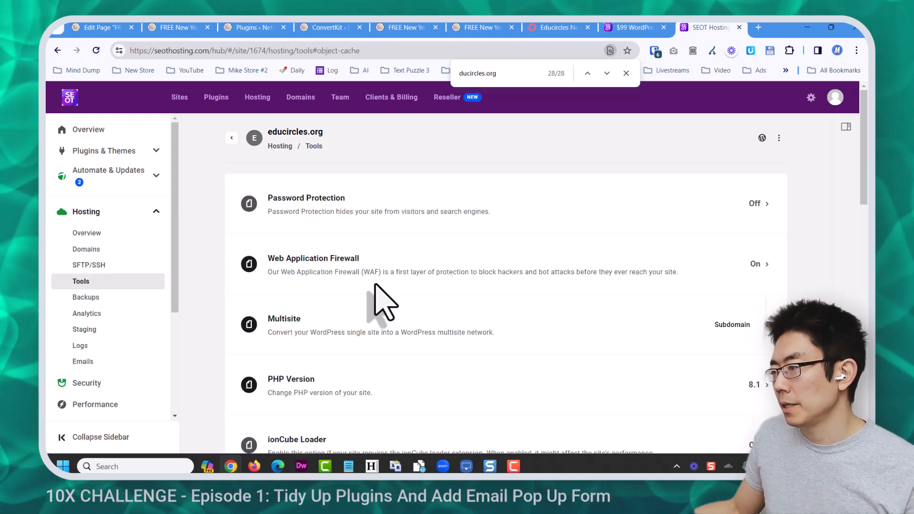
scroll(521, 326, "down", 5)
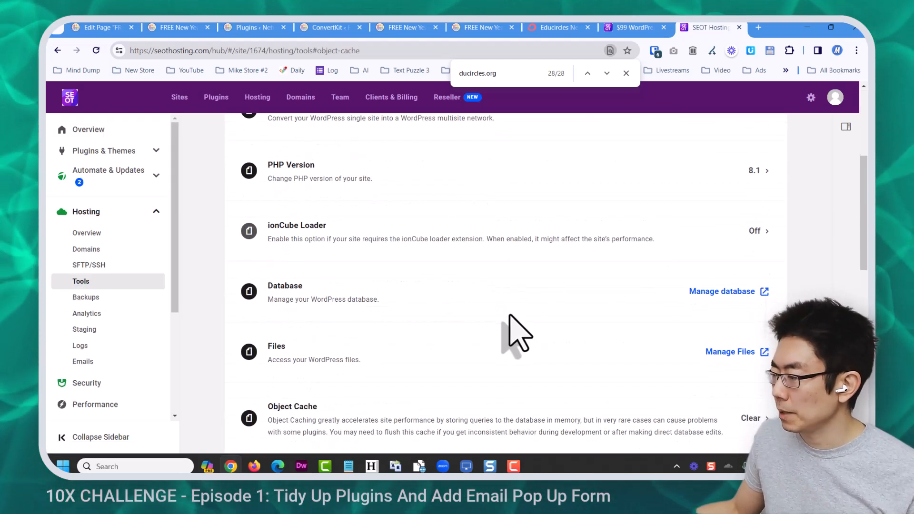
left_click(749, 418)
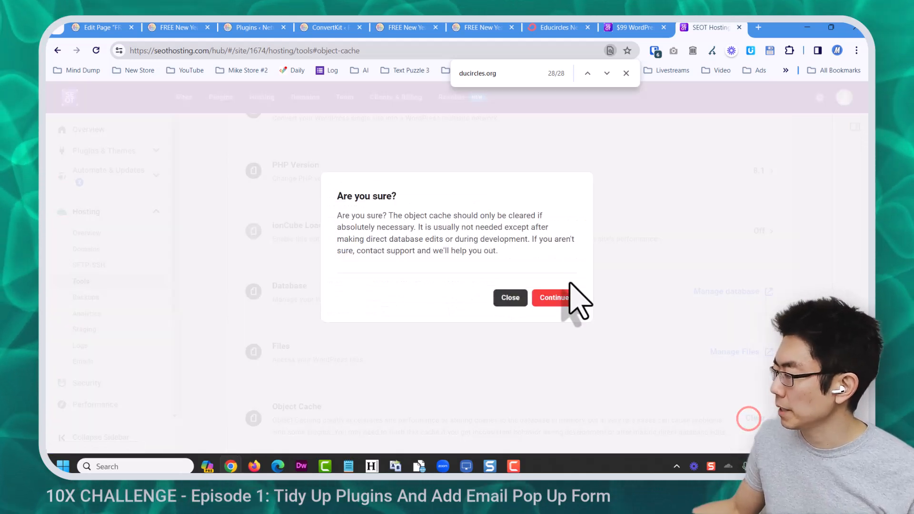
left_click(557, 299)
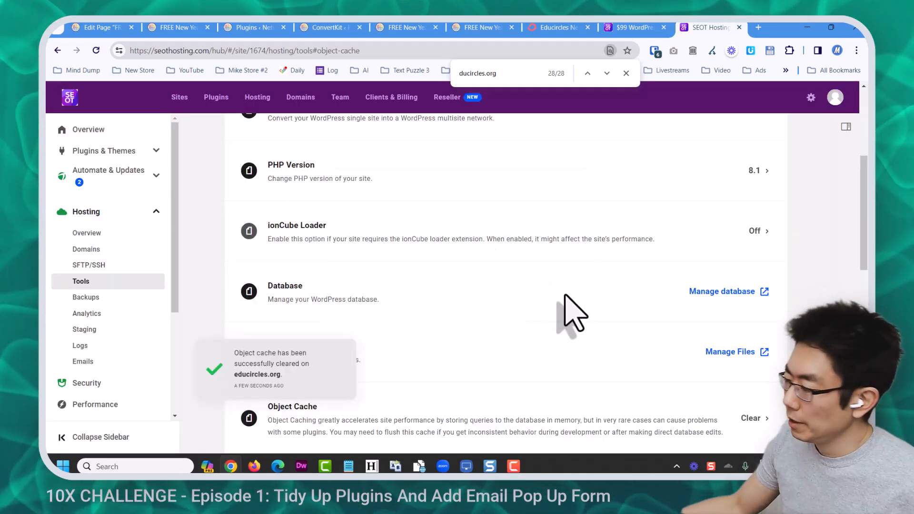
scroll(666, 337, "down", 4)
left_click(752, 277)
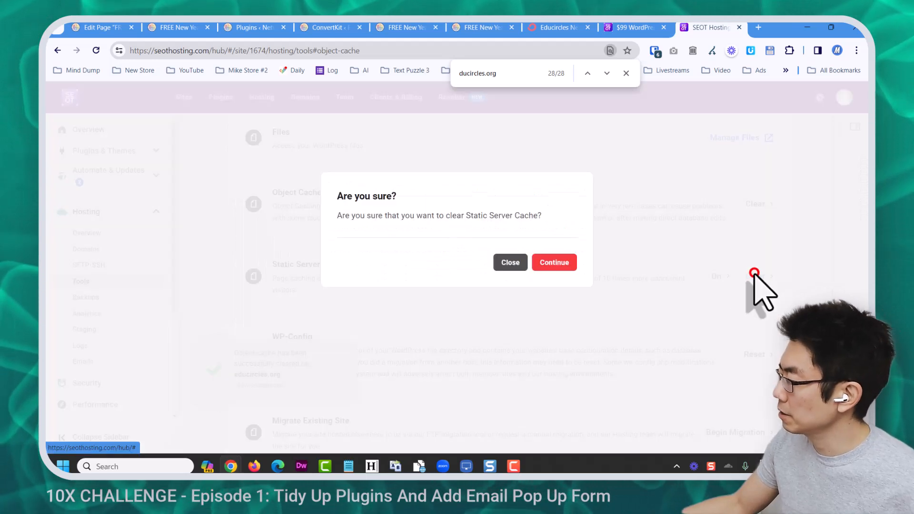
left_click(562, 262)
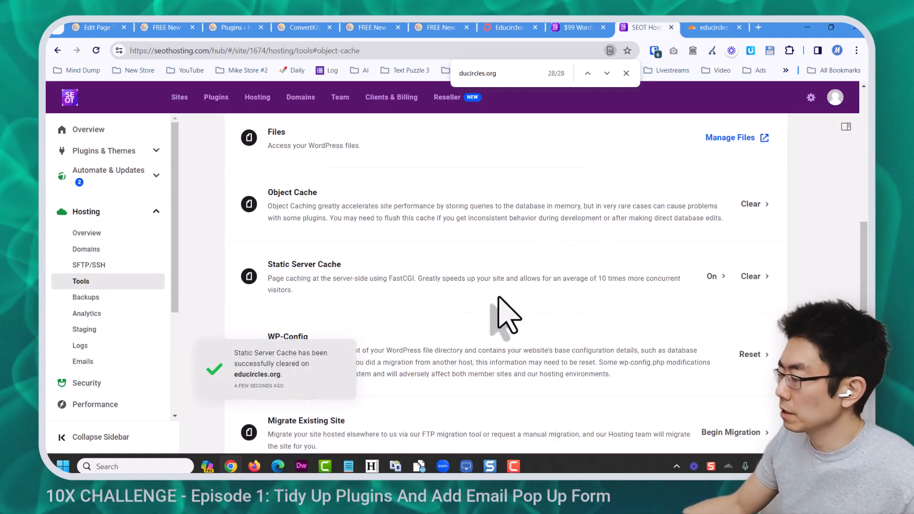
Switch to Cloudflare and purge everything from the educircles.org cache.
left_click(724, 27)
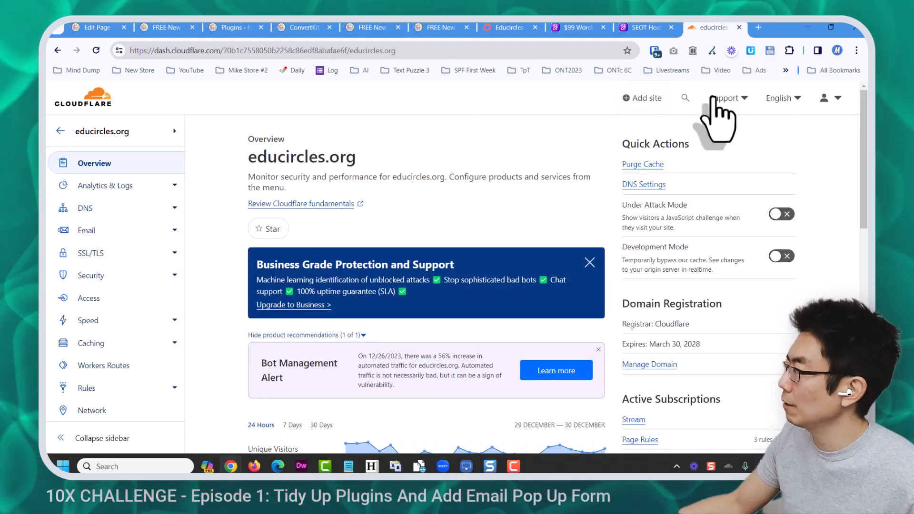
left_click(643, 165)
left_click(716, 284)
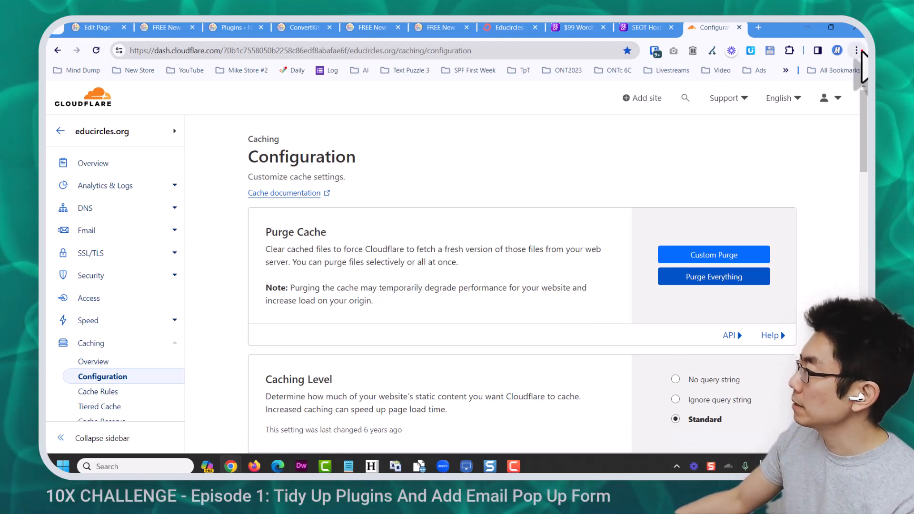
Load the educircles.org home page in an incognito window and check whether the slide-in form appears.
left_click(856, 50)
left_click(815, 109)
type("educircles")
key("Return")
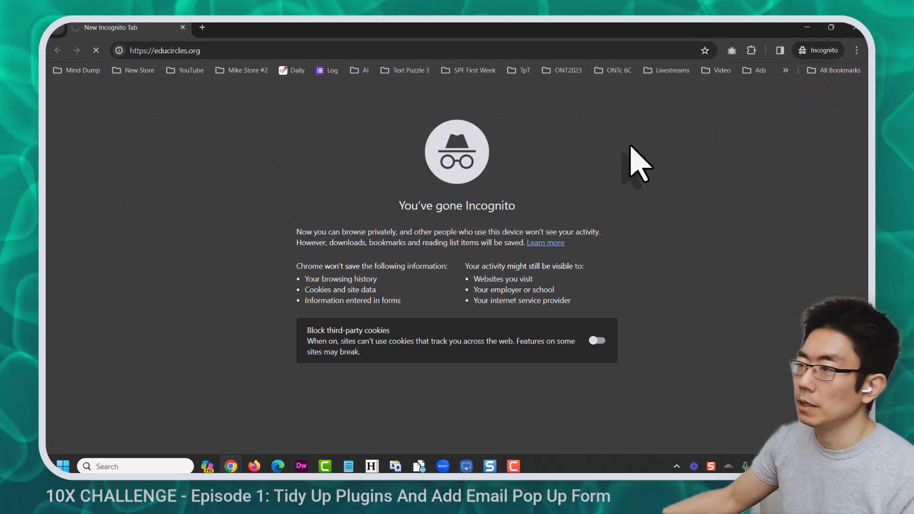
scroll(438, 199, "down", 1)
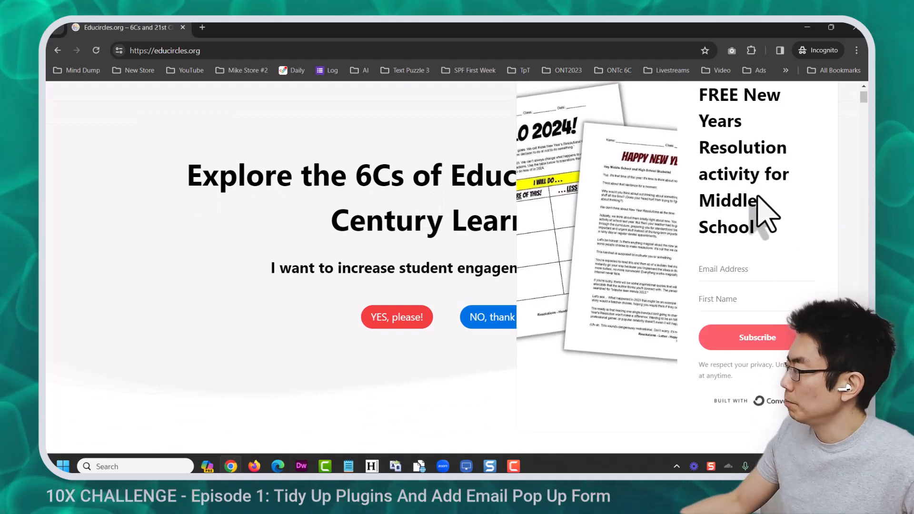
scroll(752, 200, "up", 1)
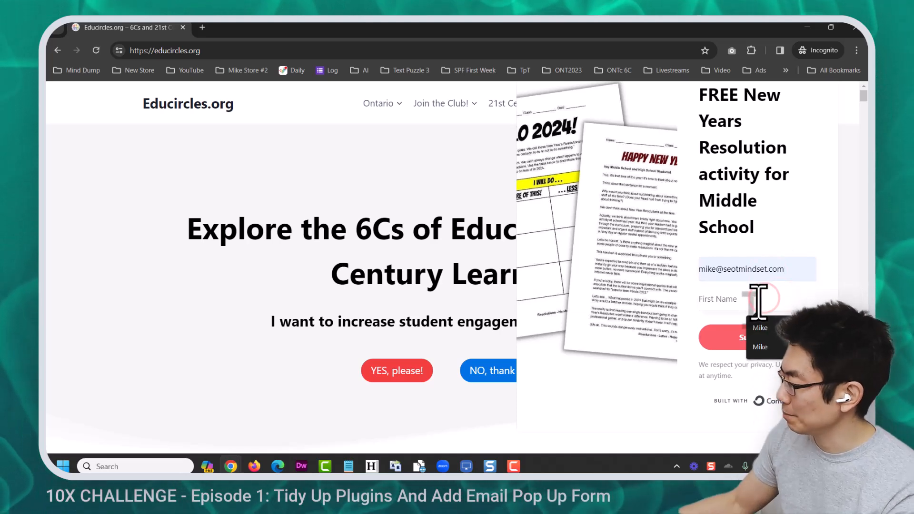
Submit the slide-in sign-up form with the subscriber's e-mail and first name, completing the reCAPTCHA image challenges.
left_click(762, 328)
left_click(742, 338)
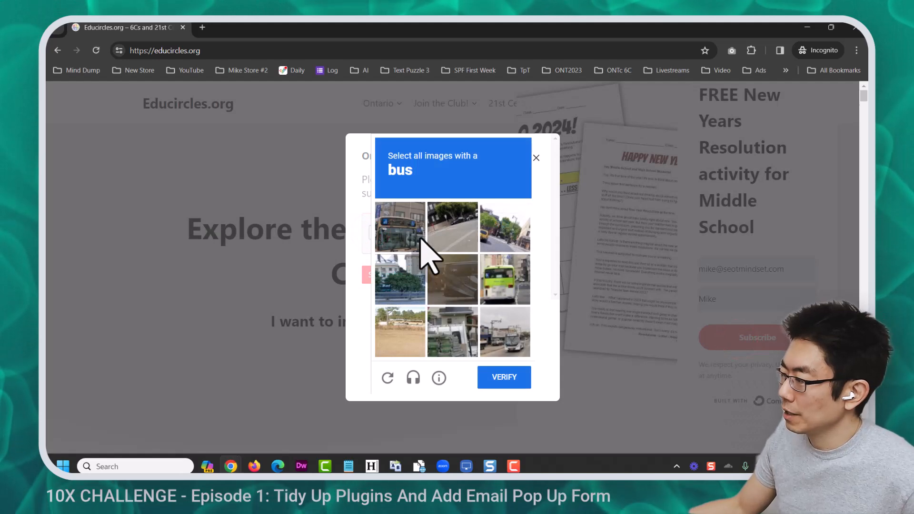
left_click(402, 230)
left_click(510, 277)
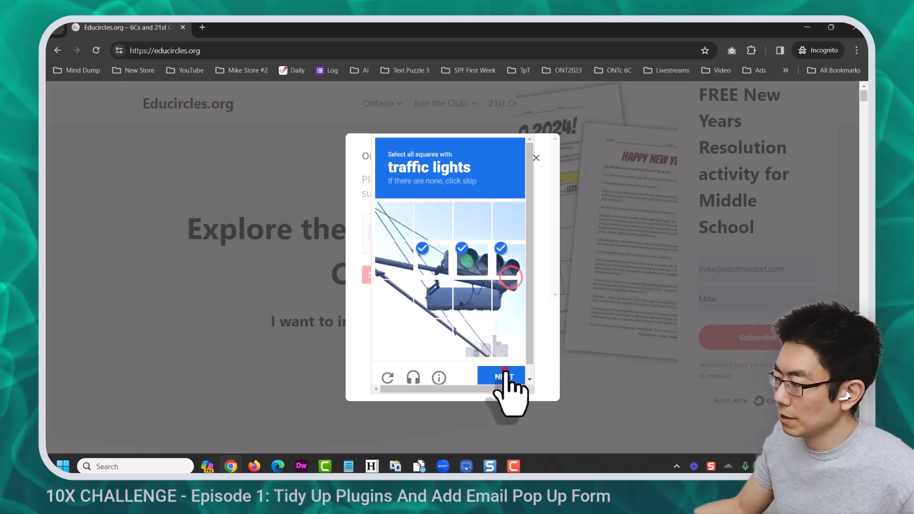
left_click(505, 372)
left_click(444, 259)
left_click(445, 293)
left_click(440, 333)
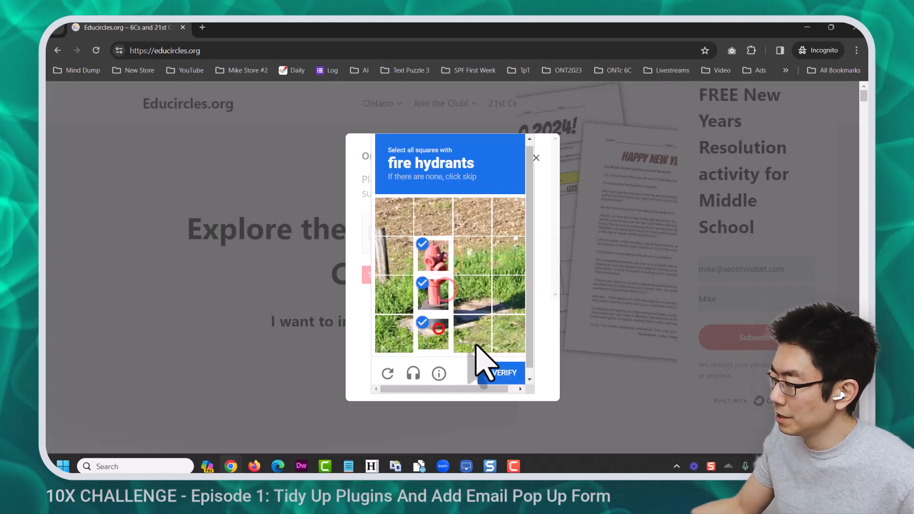
left_click(501, 372)
left_click(384, 279)
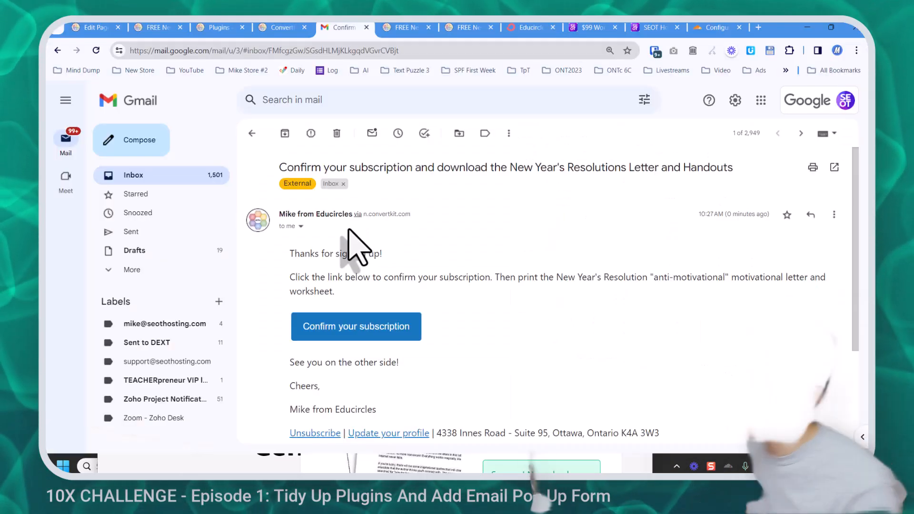
Confirm the subscription from the Gmail message and look through the New Year's Resolutions PDF it delivers.
left_click(350, 333)
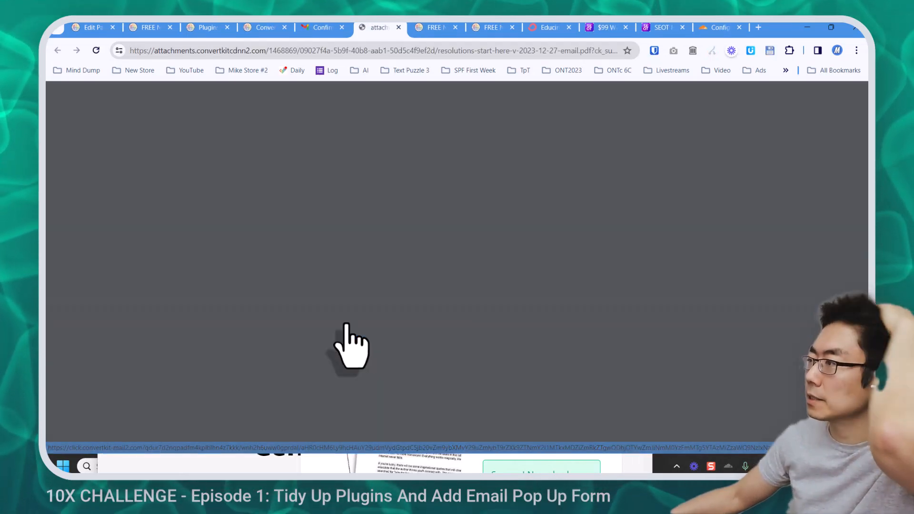
scroll(147, 333, "down", 15)
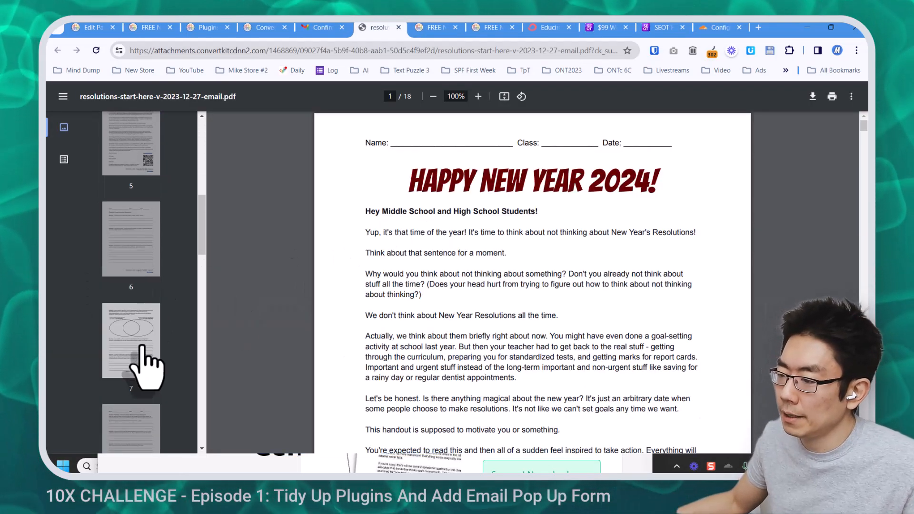
scroll(176, 336, "down", 2)
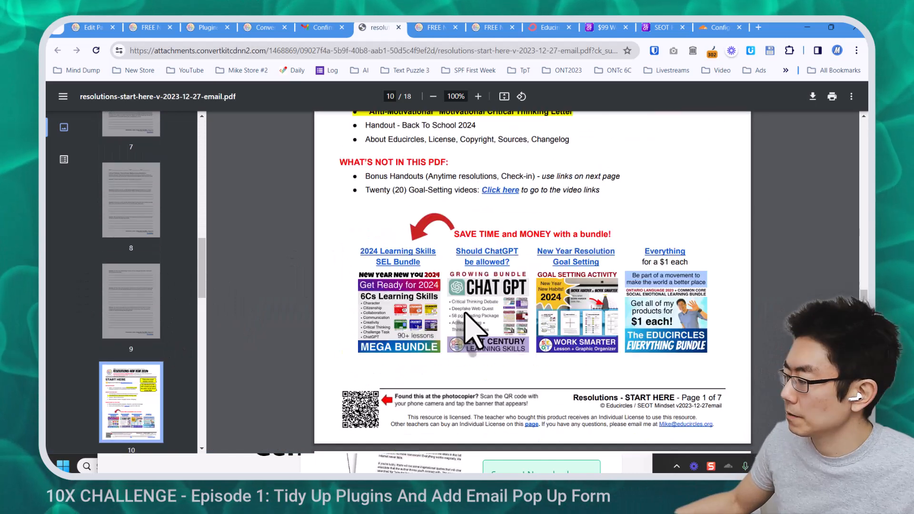
scroll(465, 313, "down", 8)
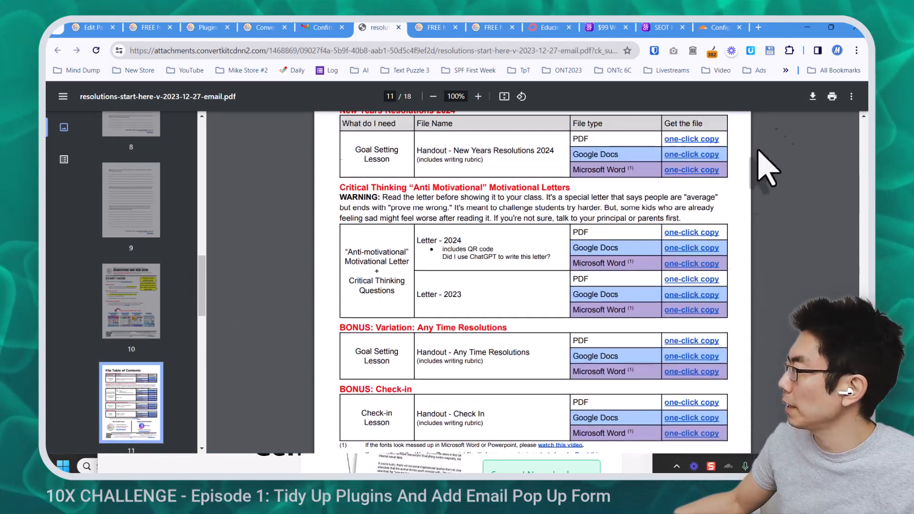
scroll(765, 167, "up", 1)
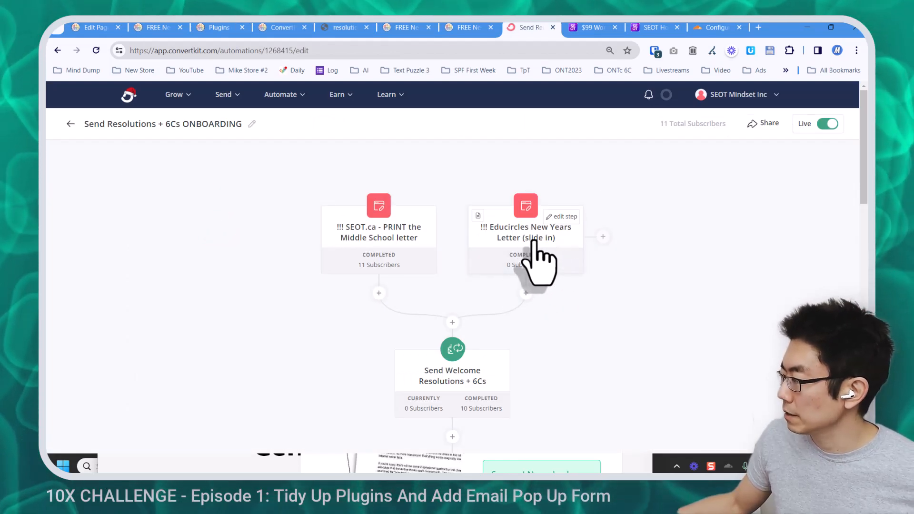
Check the completed subscribers of the slide-in form step in ConvertKit's "Send Resolutions + 6Cs ONBOARDING" automation and review the steps below it.
left_click(530, 239)
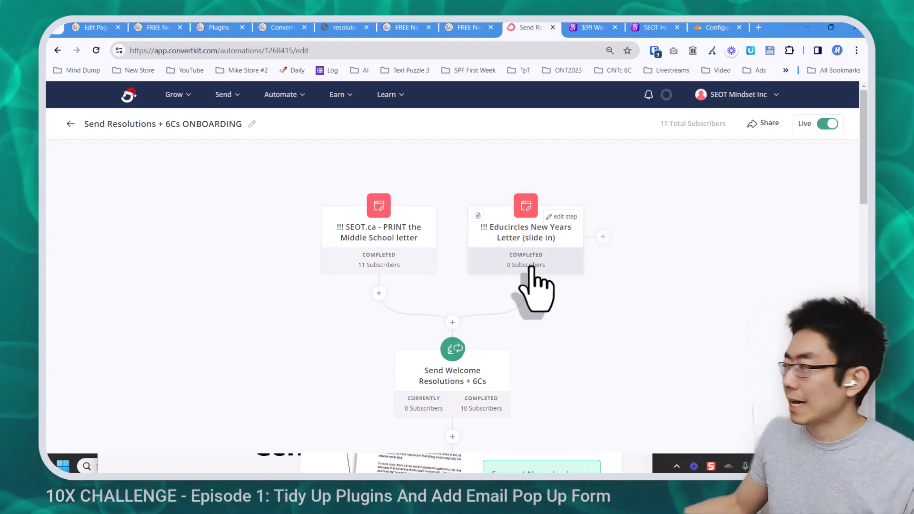
left_click(530, 264)
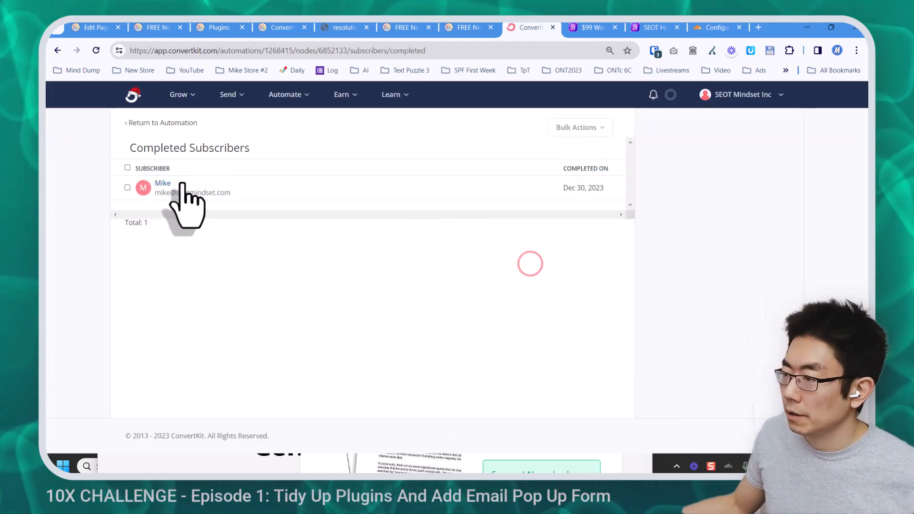
left_click(135, 124)
scroll(533, 152, "down", 2)
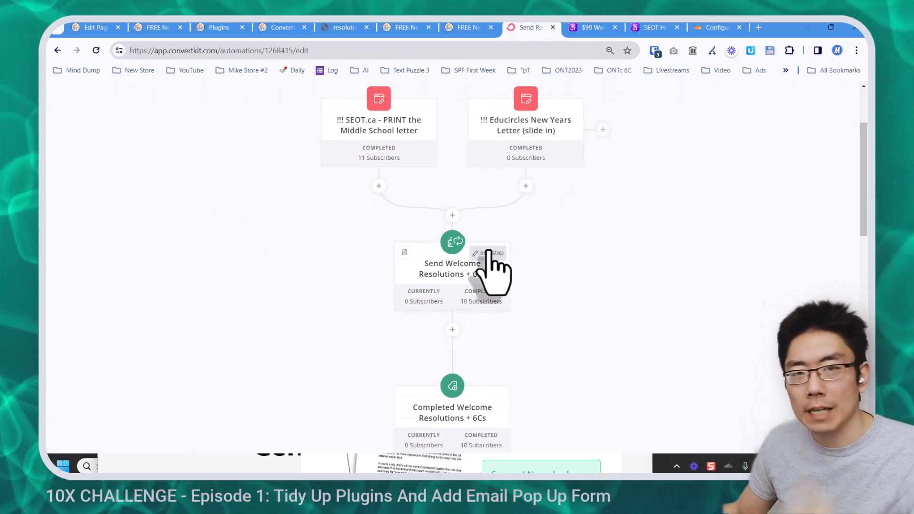
scroll(471, 310, "down", 1)
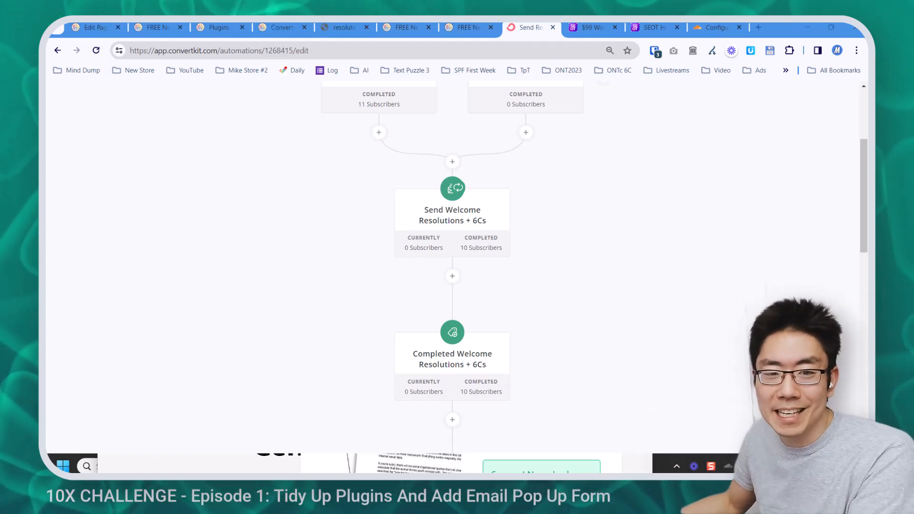
Read through the New Year's Resolutions Letter / Activity welcome email in Gmail.
left_click_drag(376, 48, 484, 27)
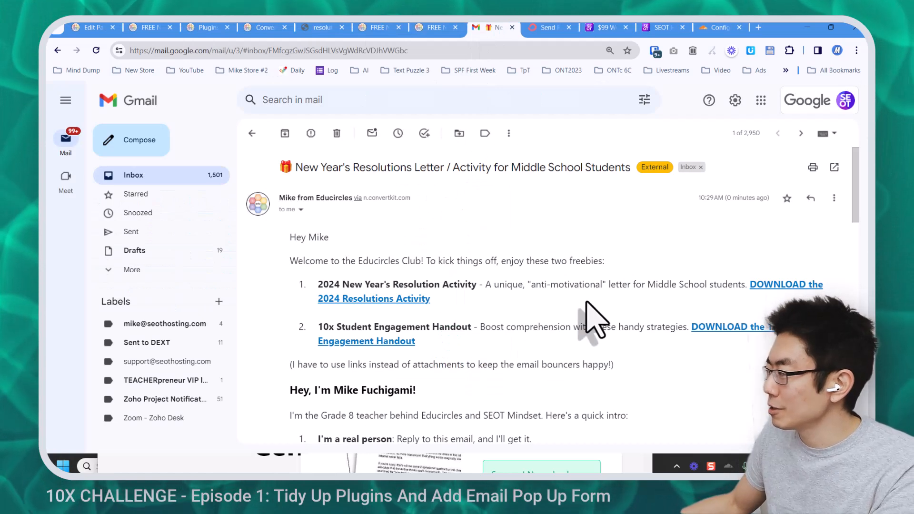
scroll(455, 357, "down", 3)
scroll(454, 357, "down", 8)
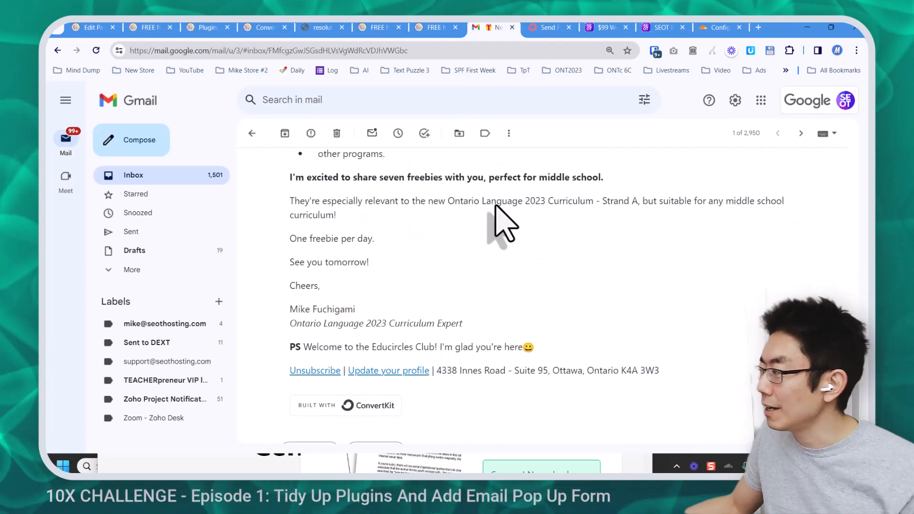